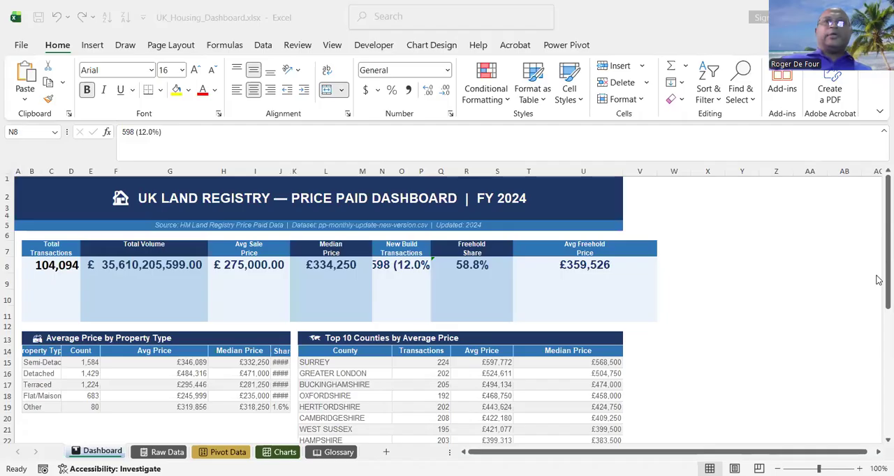
Examine the Raw Data sheet's last record, and the fields of the first record in row 2.
click(356, 288)
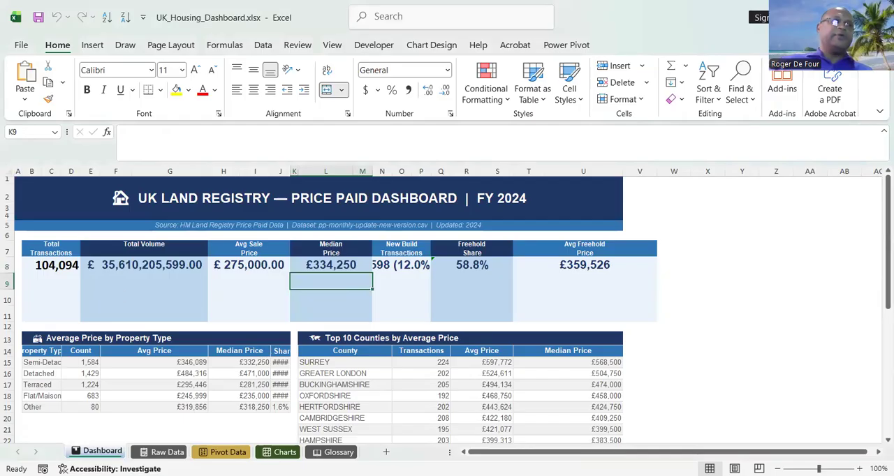
click(152, 453)
click(125, 375)
click(110, 421)
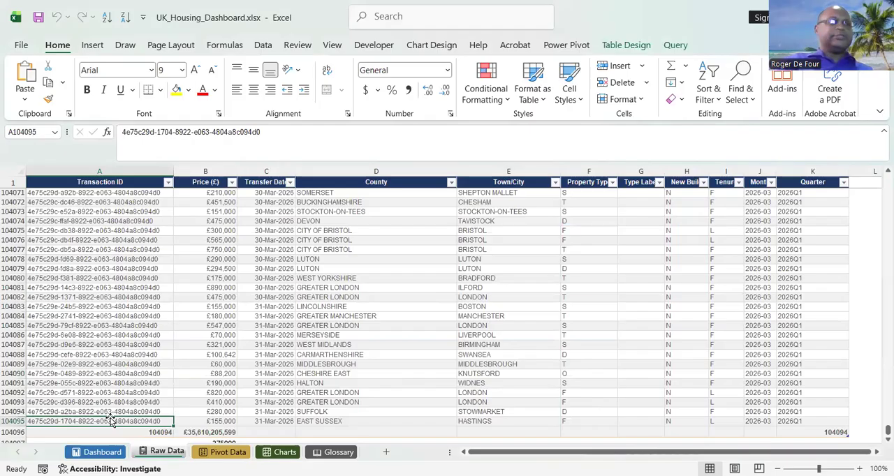
key(ctrl+Up)
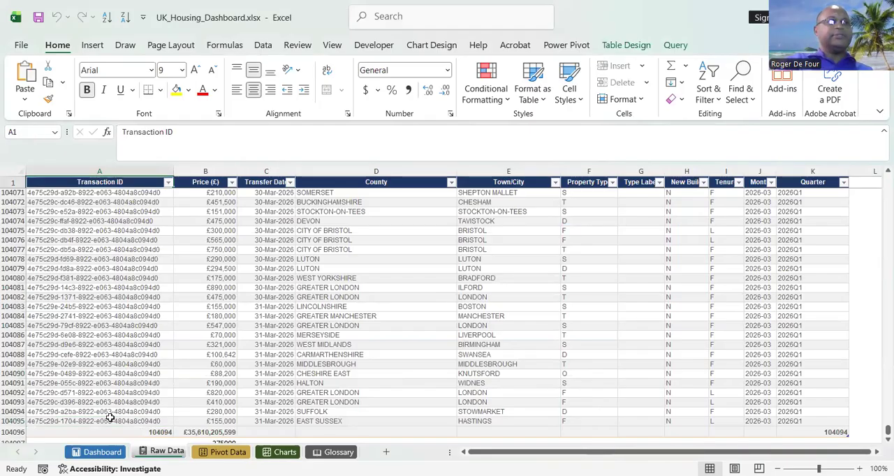
key(Right)
key(Right)
key(Down)
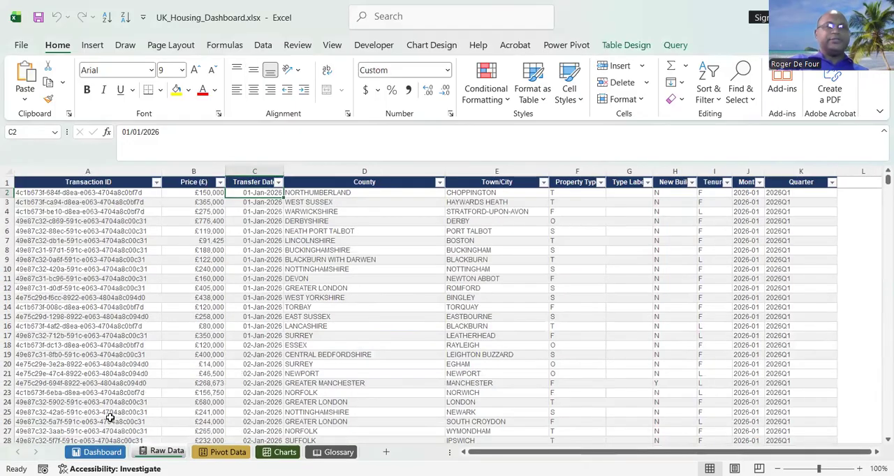
key(Right)
key(Right)
key(Right)
key(Right)
key(Right)
key(Right)
key(Right)
key(Left)
key(Left)
key(Left)
key(Left)
key(Left)
key(Left)
key(Left)
key(Left)
key(Left)
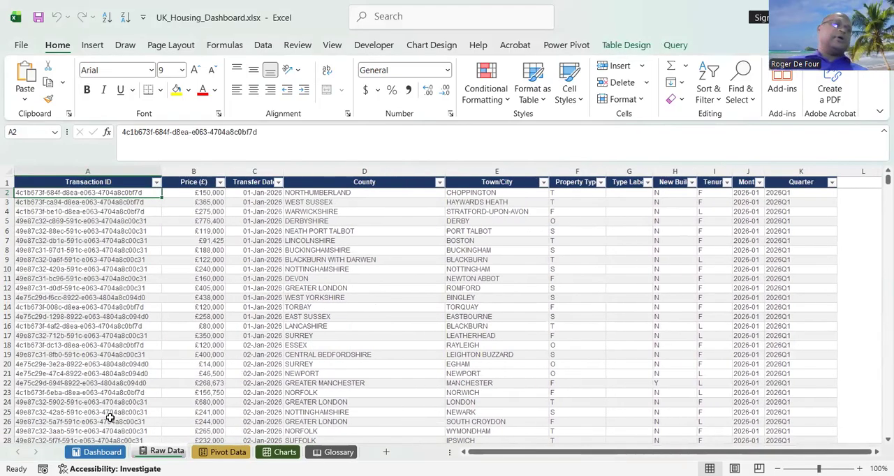
Examine the Transaction ID and Price total formulas in row 104096 at the end of the Raw Data table.
key(ctrl+Down)
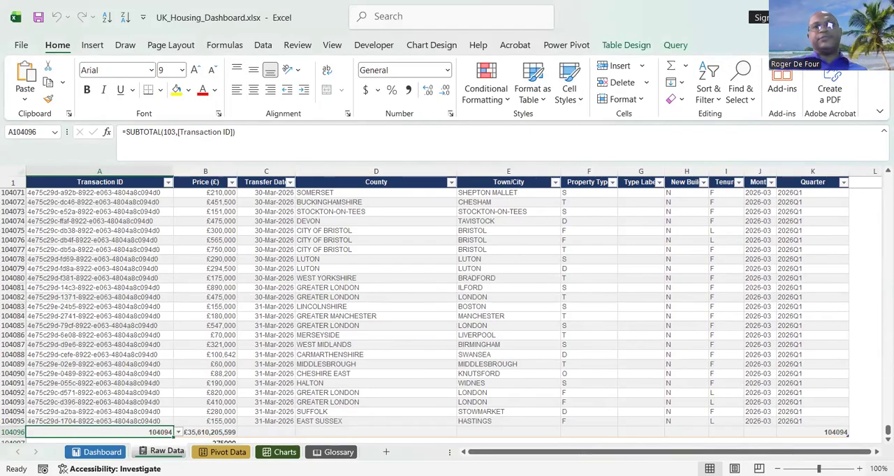
click(859, 469)
click(859, 469)
click(859, 469)
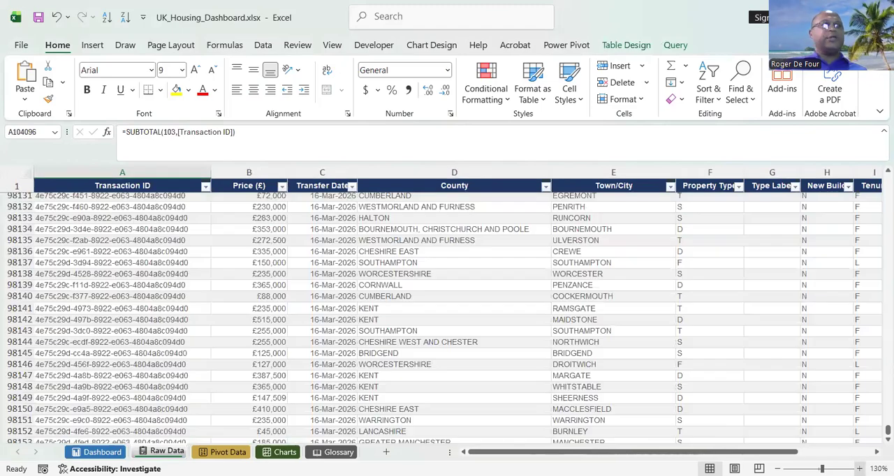
click(859, 469)
click(859, 469)
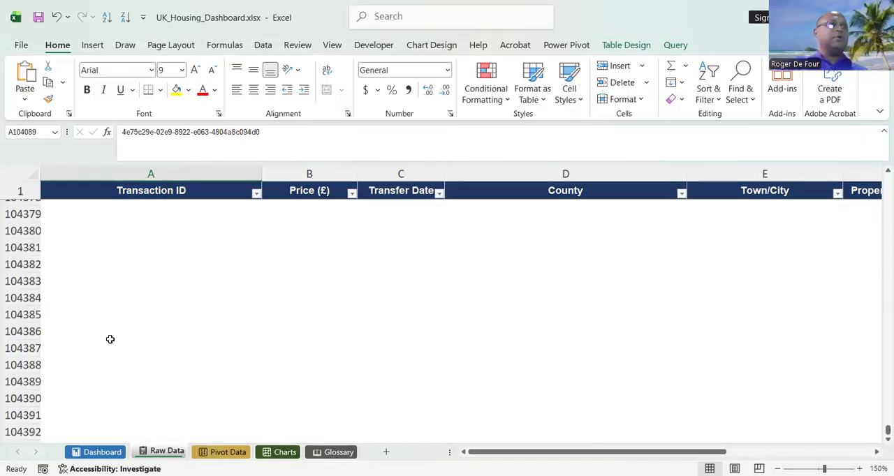
click(83, 301)
key(Up)
key(Up)
key(Up)
key(Up)
key(Up)
key(Up)
key(Up)
key(Up)
key(Up)
key(Up)
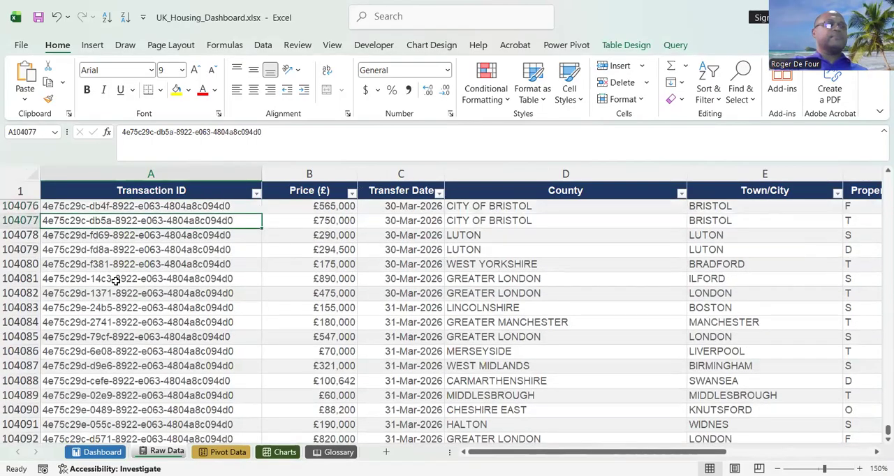
key(Right)
key(Down)
key(Down)
key(Down)
key(Down)
key(Down)
key(Down)
key(Down)
key(Down)
key(Down)
key(Down)
key(Down)
key(Down)
key(Down)
key(Down)
key(Down)
key(Down)
key(Down)
key(Down)
key(Down)
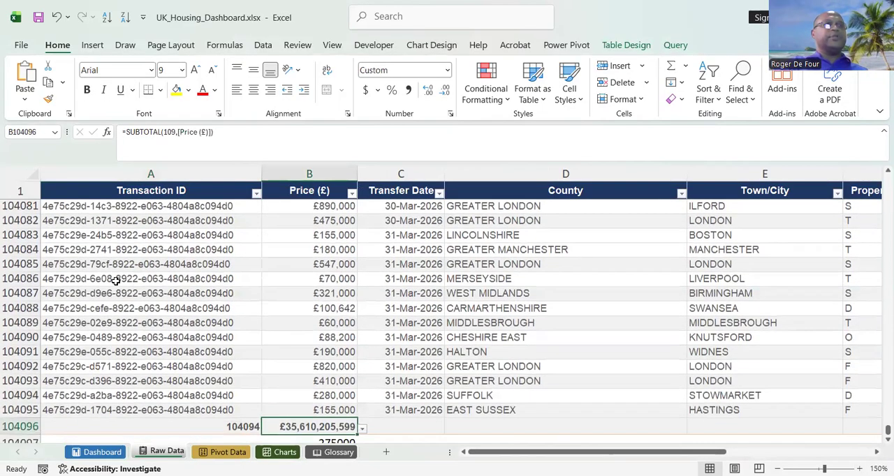
key(Left)
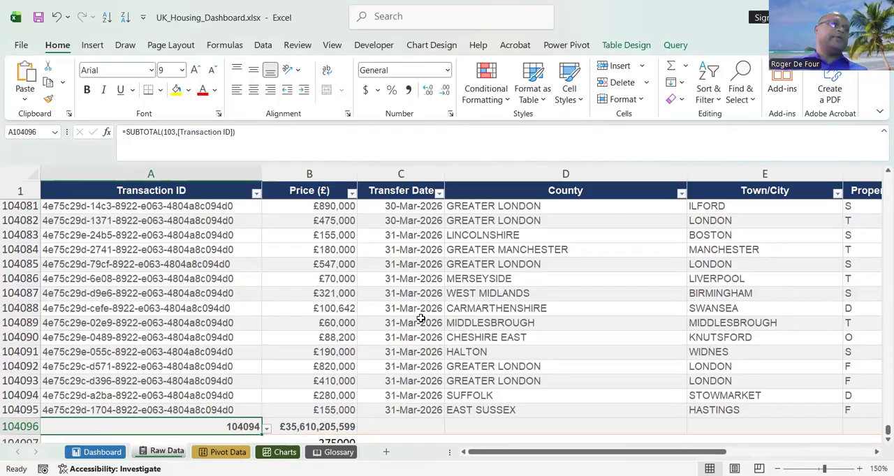
Check the contents of the Dashboard's Total Volume, Avg Sale Price and Median Price cells.
click(105, 453)
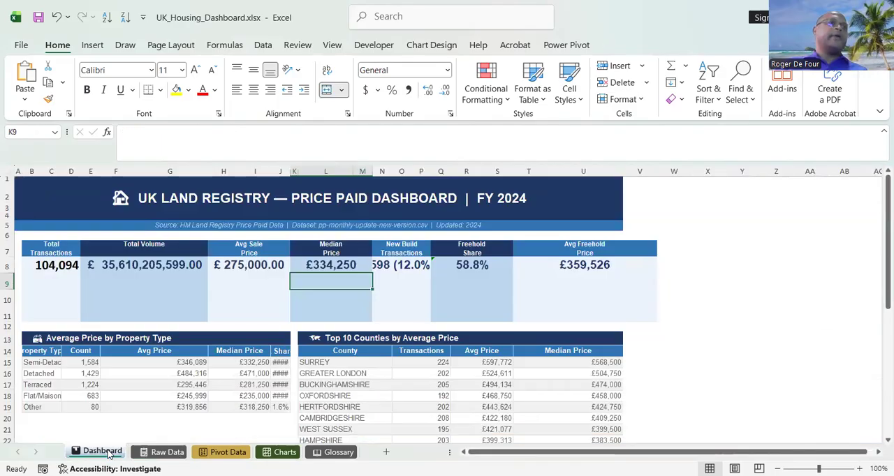
click(171, 286)
click(175, 263)
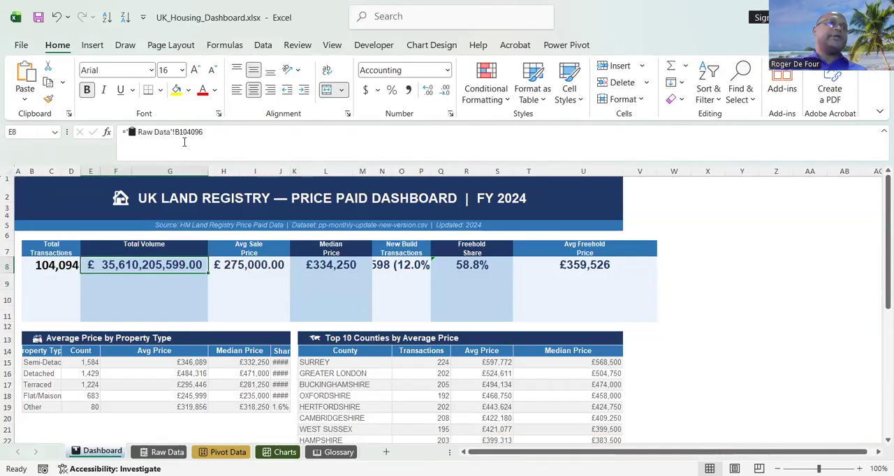
click(231, 267)
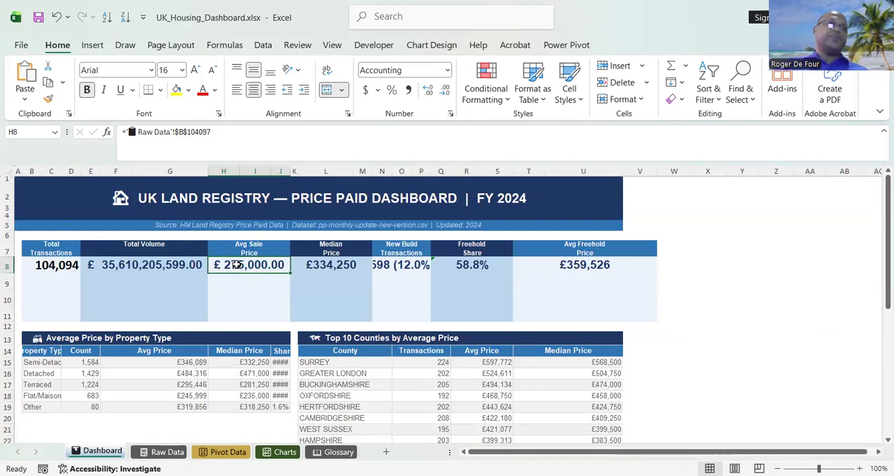
click(311, 263)
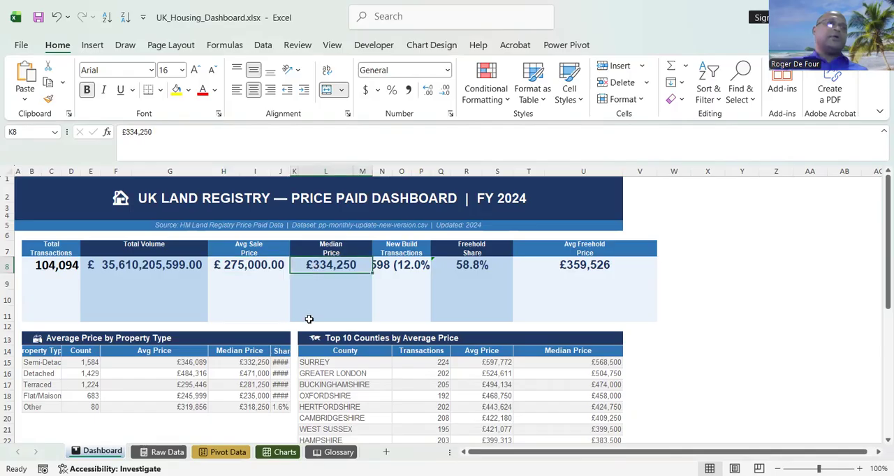
click(395, 308)
click(452, 299)
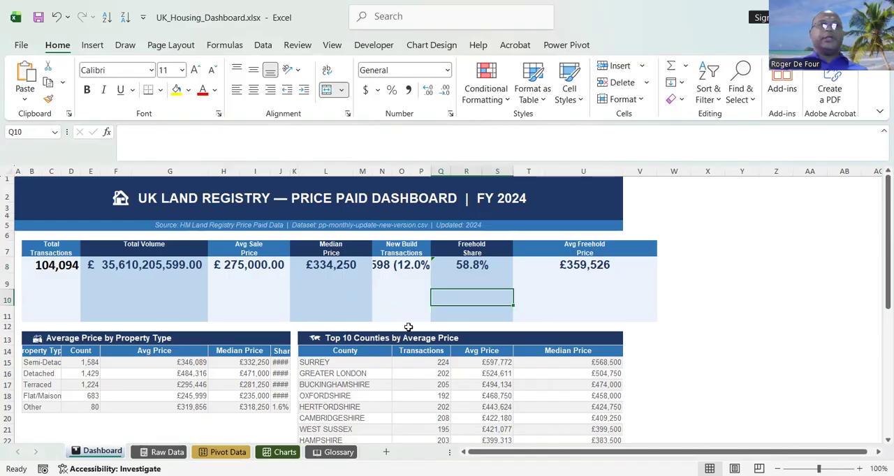
click(340, 266)
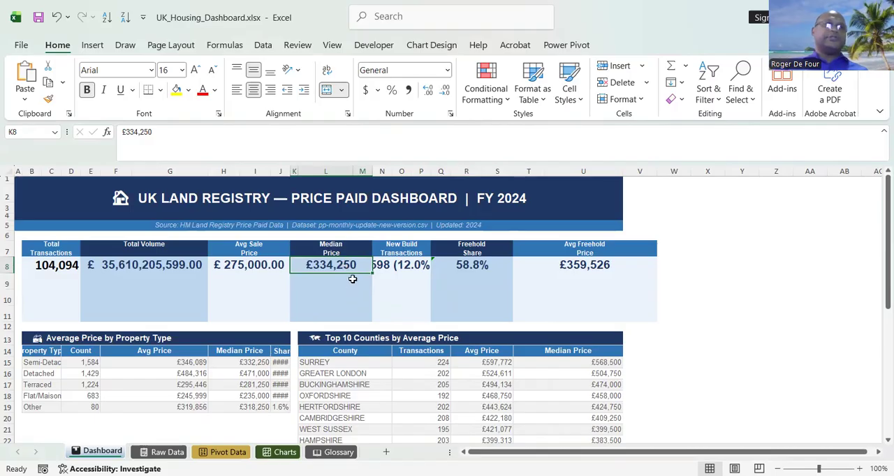
Copy the median price cell B104097 from Raw Data and paste it as a link into the Dashboard's Median Price cell K8.
click(167, 452)
click(303, 341)
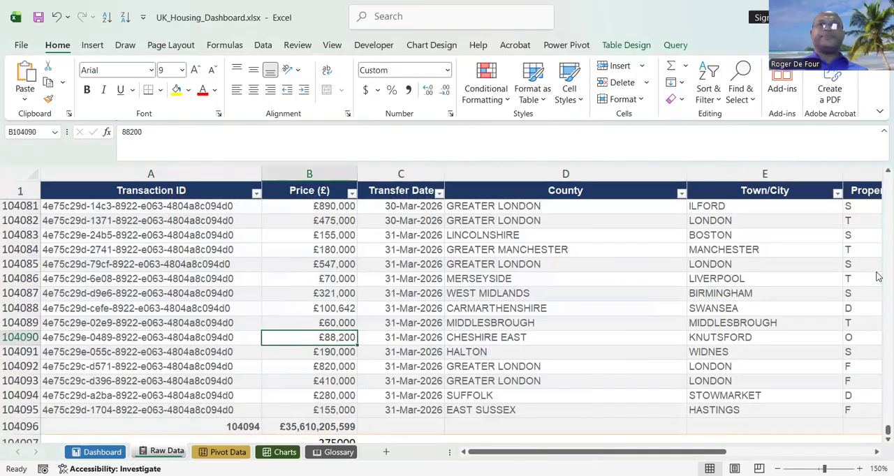
scroll(354, 370, down, 2)
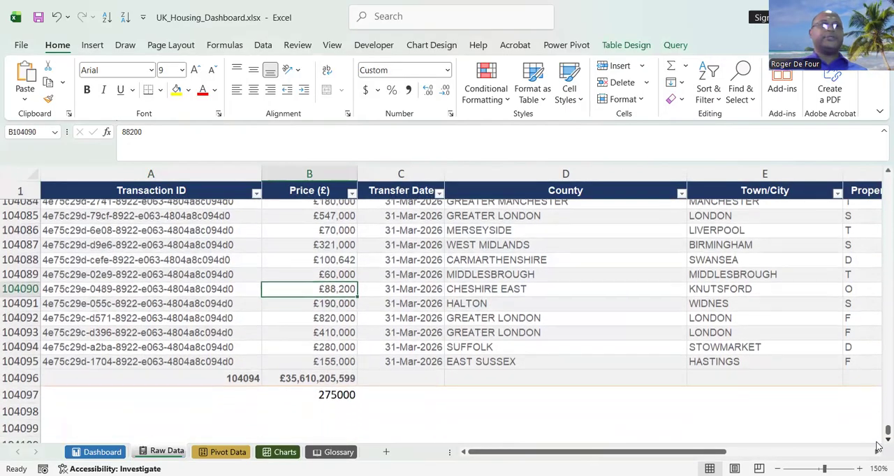
click(331, 357)
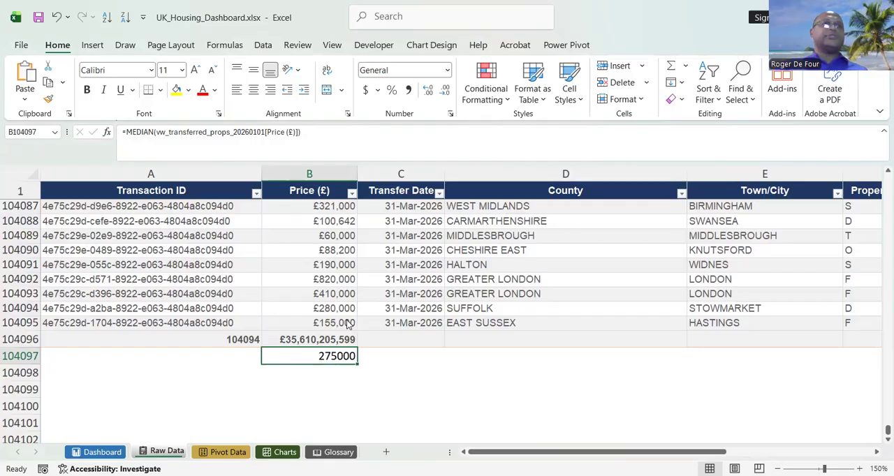
right_click(330, 360)
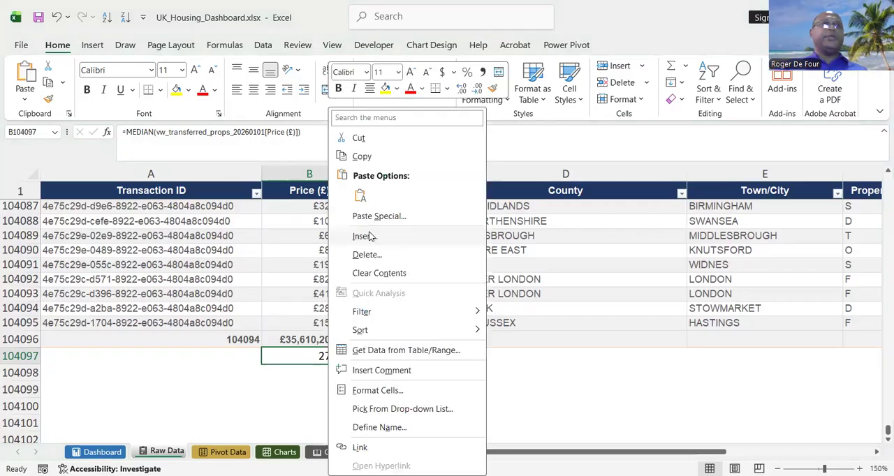
click(357, 158)
click(101, 452)
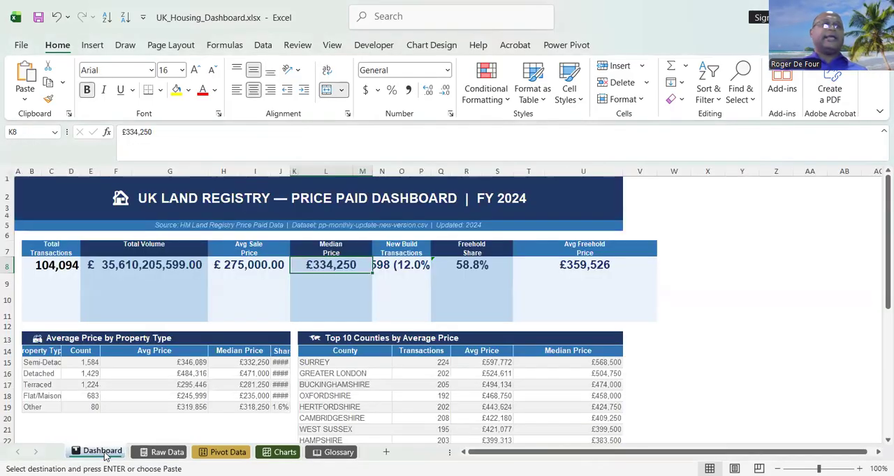
right_click(347, 265)
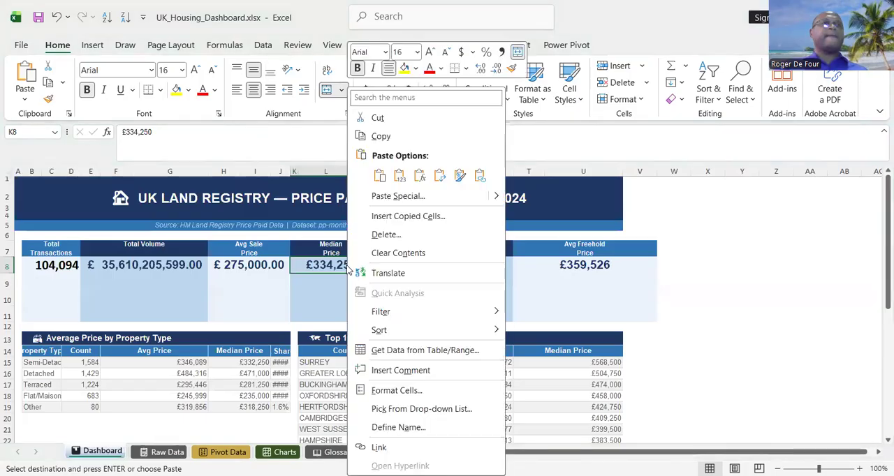
click(479, 177)
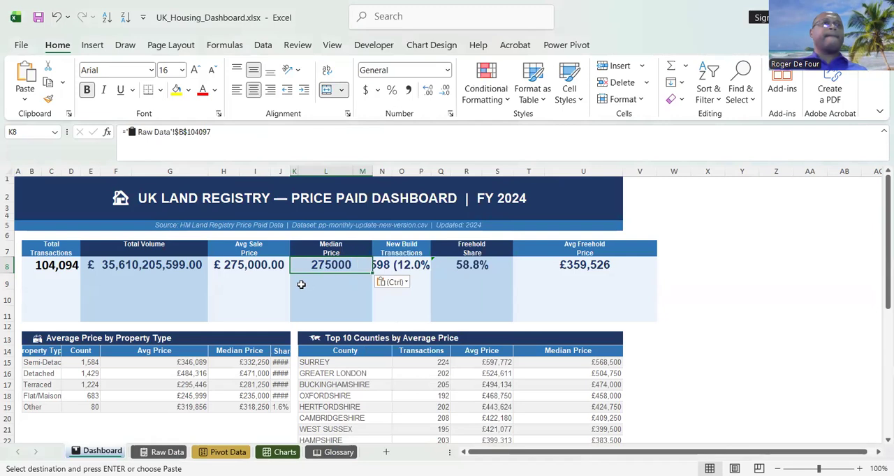
Add an AVERAGE formula over the table's Price (£) column in cell B104098 of Raw Data, beneath the median.
click(239, 266)
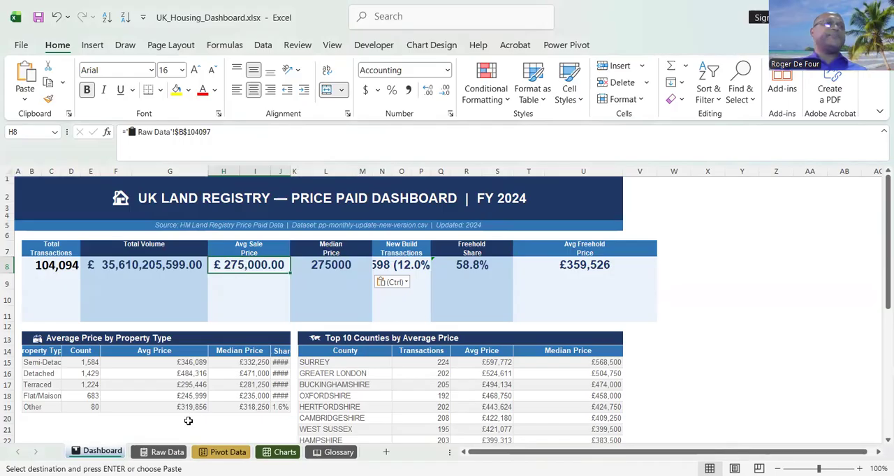
click(167, 453)
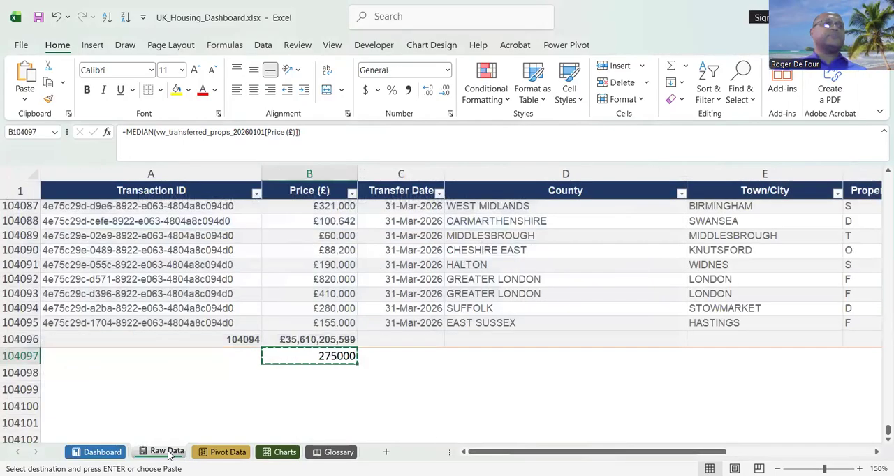
click(309, 372)
text(=a)
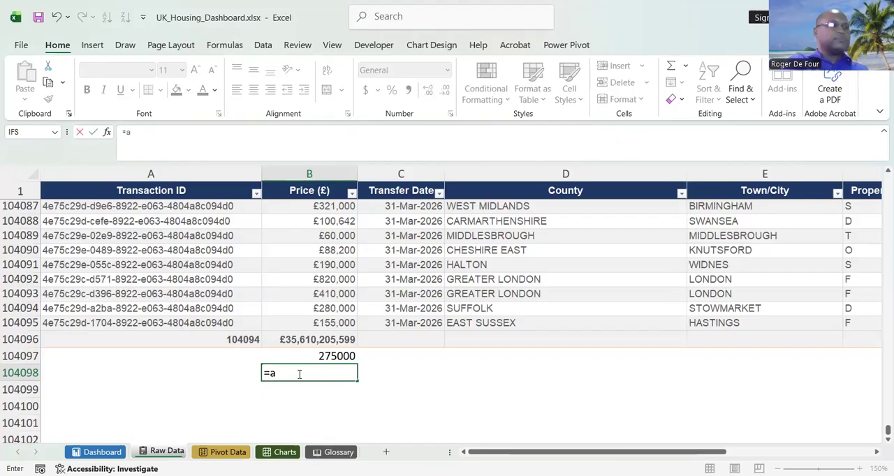
text(ver)
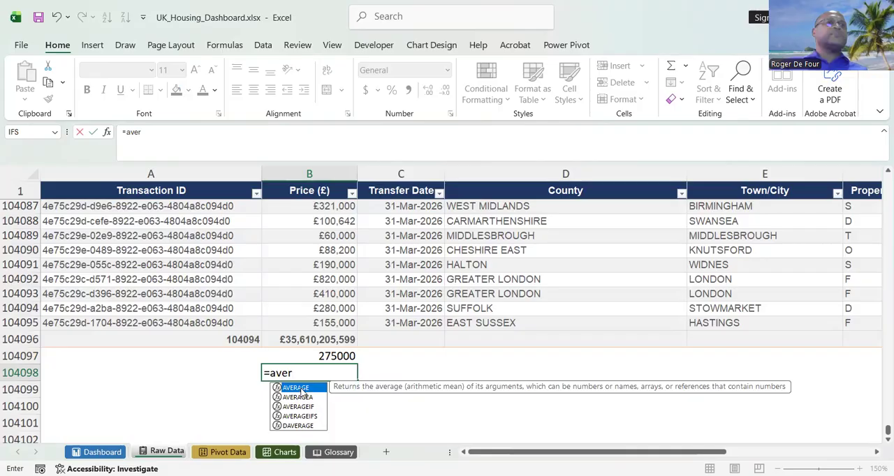
double_click(302, 389)
click(336, 323)
key(ctrl+shift+Up)
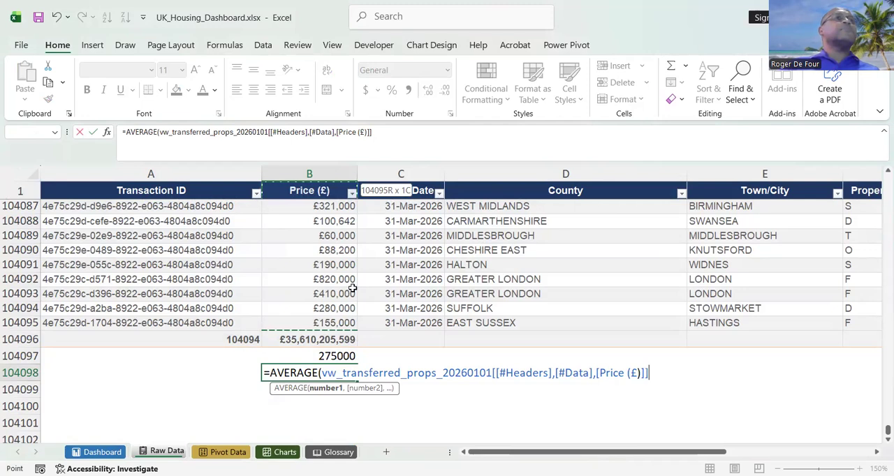
click(387, 134)
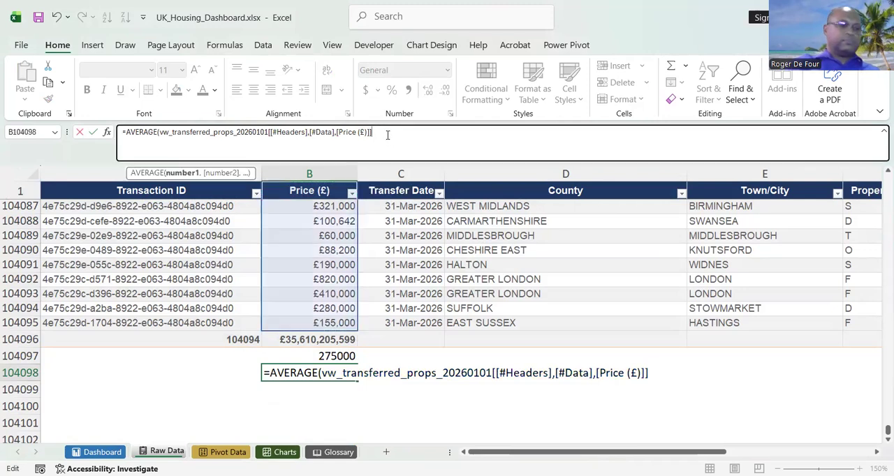
key(Return)
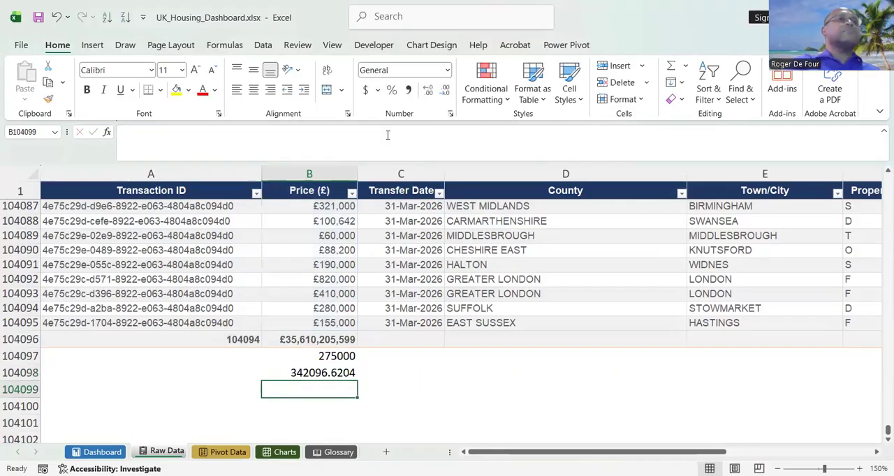
Label the two calculations on Raw Data by entering "Median" in A104097 and "Average" in A104098.
click(331, 372)
click(227, 357)
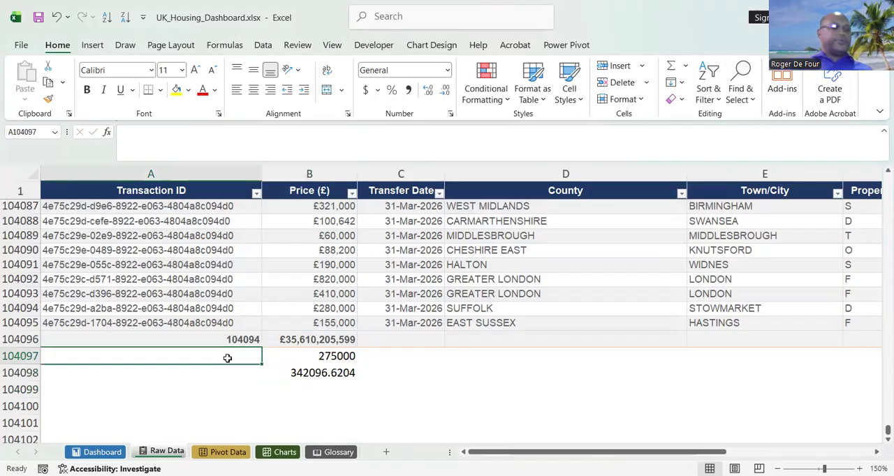
text(Median)
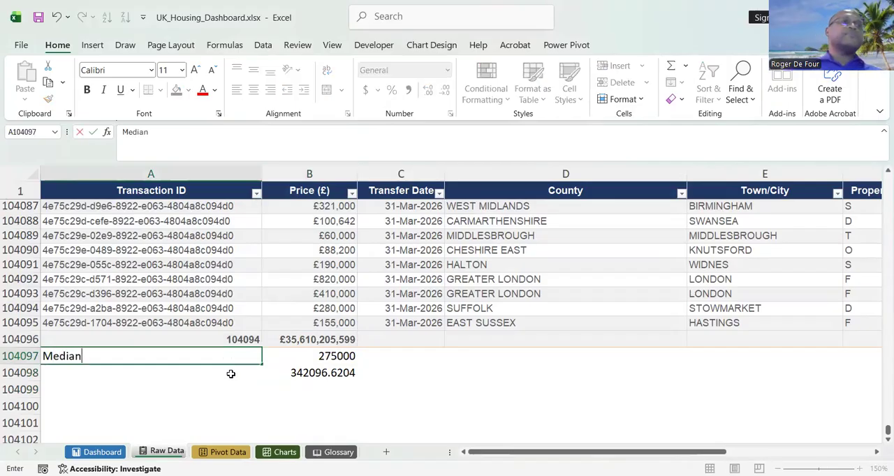
click(231, 375)
text(A)
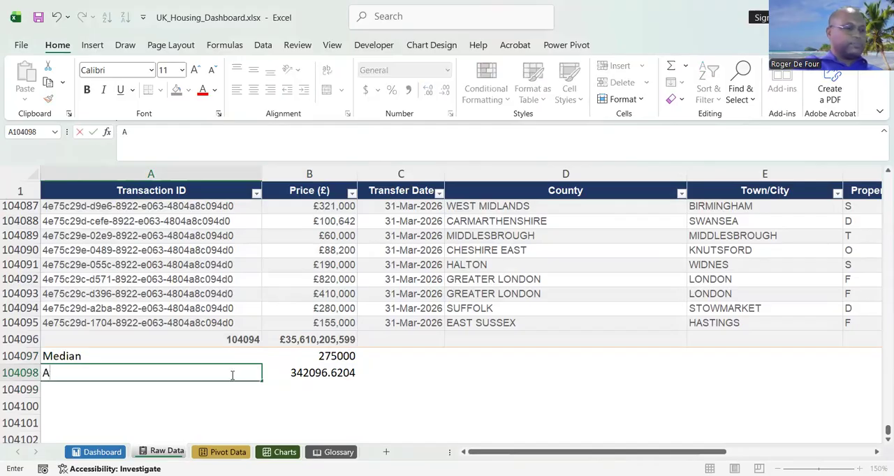
text(verage)
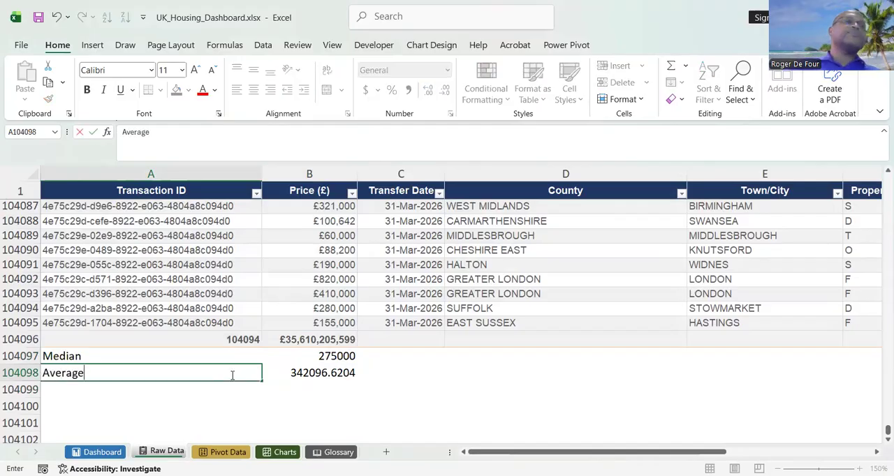
Copy the average price cell B104098 from Raw Data and paste it as a link into the Dashboard's Avg Sale Price cell H8.
click(306, 393)
click(314, 375)
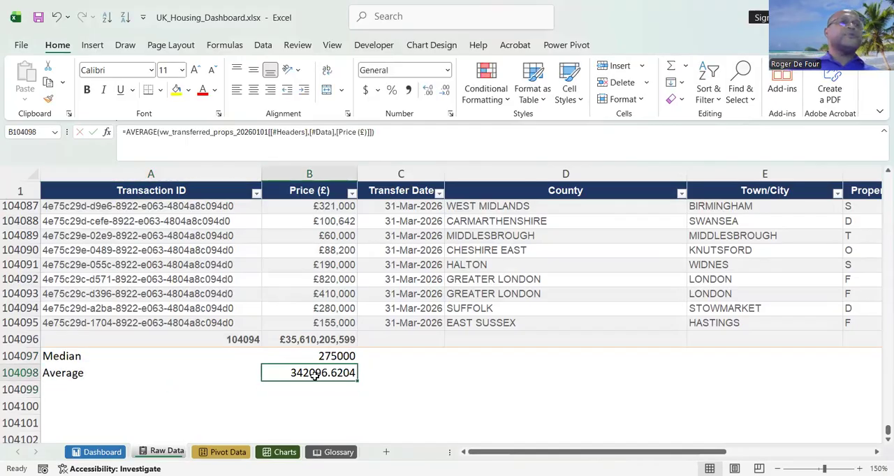
right_click(316, 377)
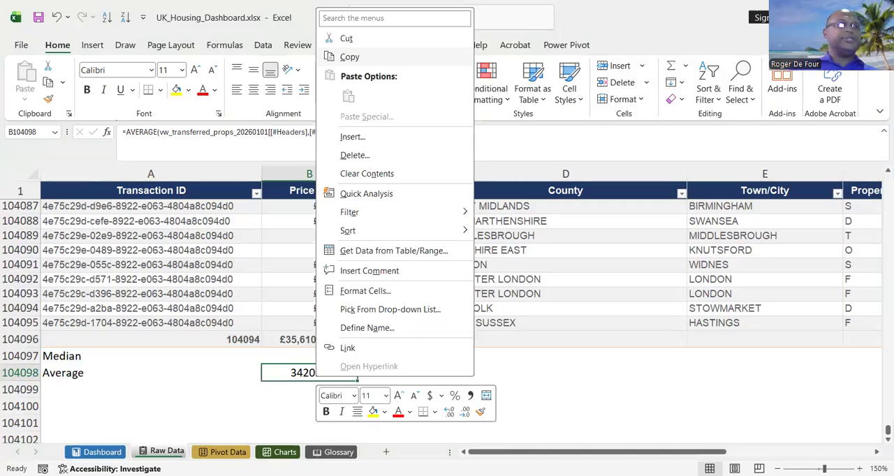
click(349, 57)
click(98, 452)
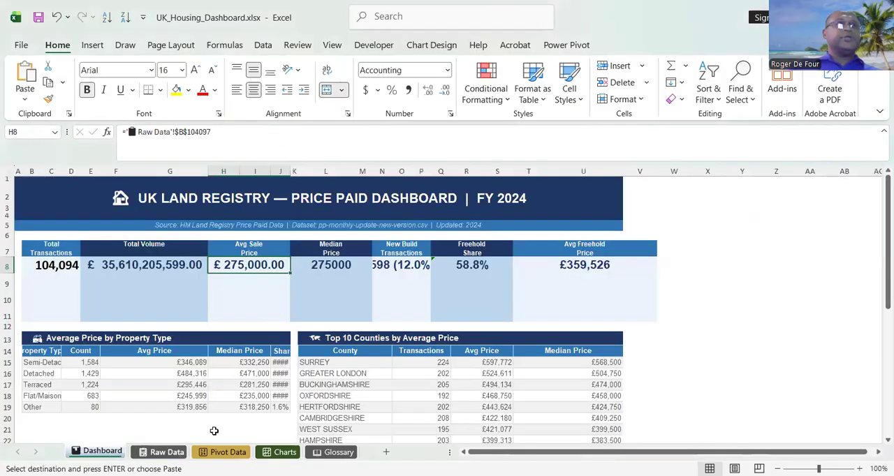
right_click(257, 264)
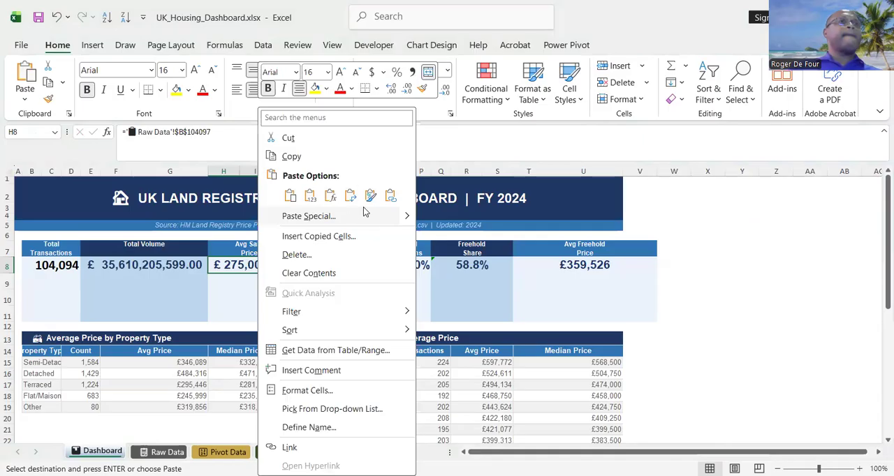
click(390, 199)
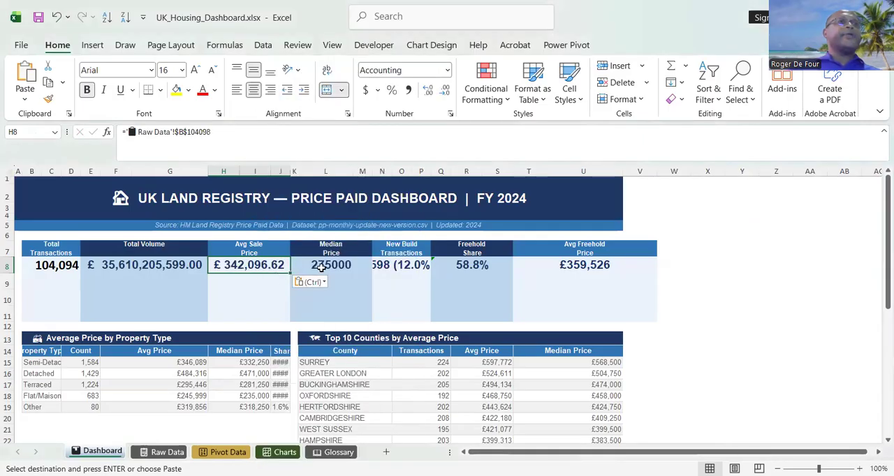
Apply the £ English (United Kingdom) accounting format to the Dashboard's Median Price cell K8.
click(316, 268)
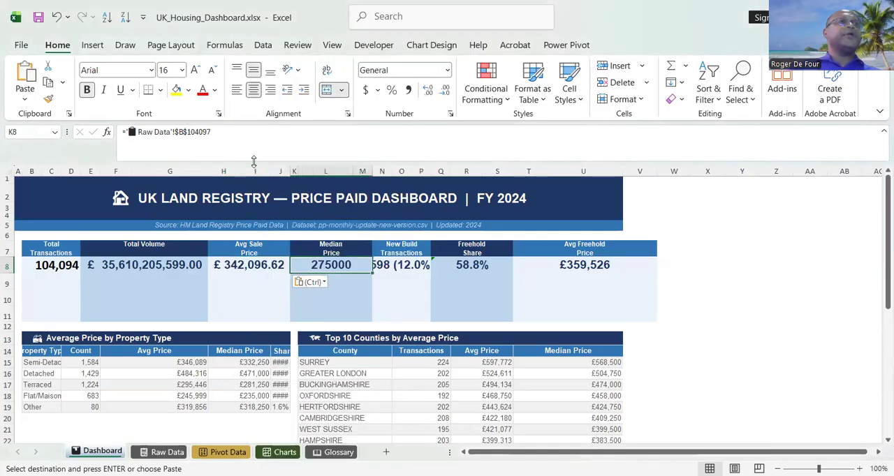
click(377, 91)
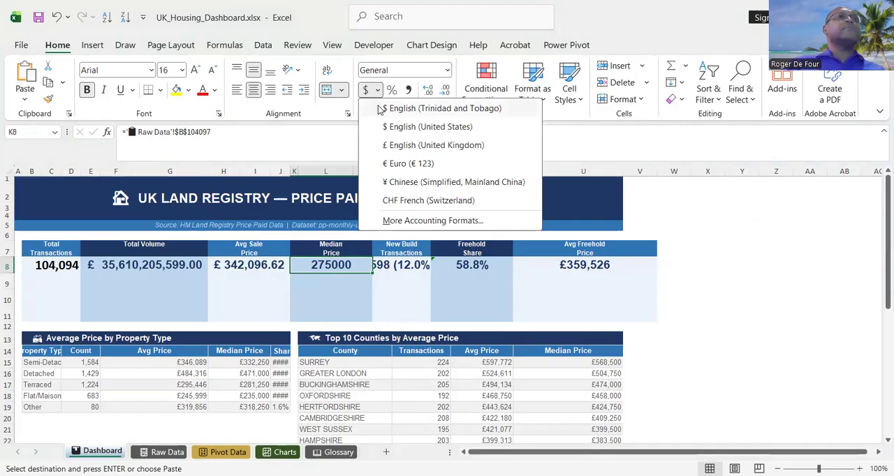
click(395, 148)
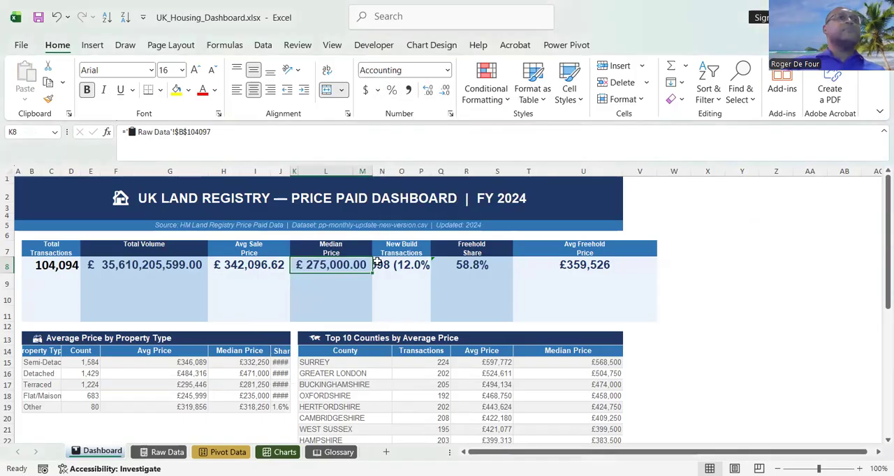
Check the Dashboard's New Build Transactions cell, then start inserting a further function in the New Build total-row cell H104096 of Raw Data.
click(387, 265)
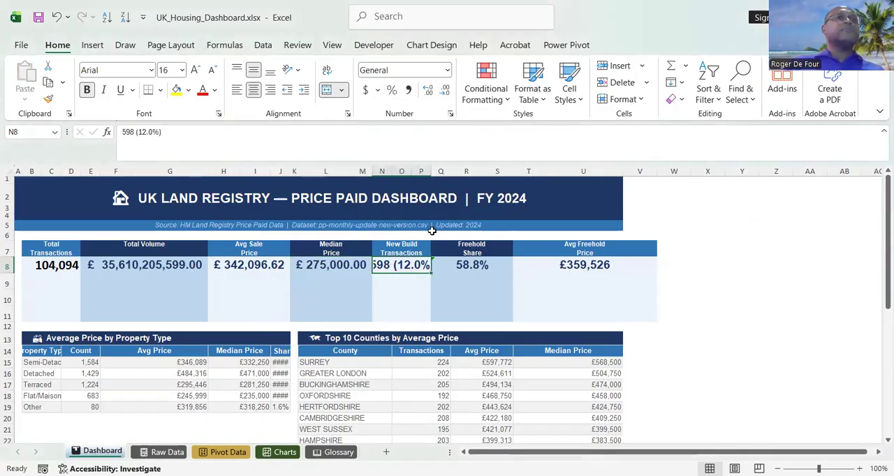
click(163, 453)
click(392, 334)
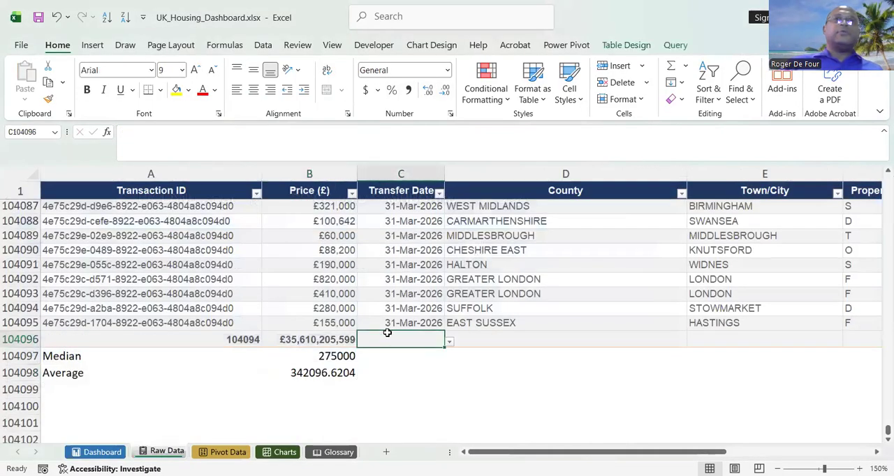
click(826, 335)
key(Up)
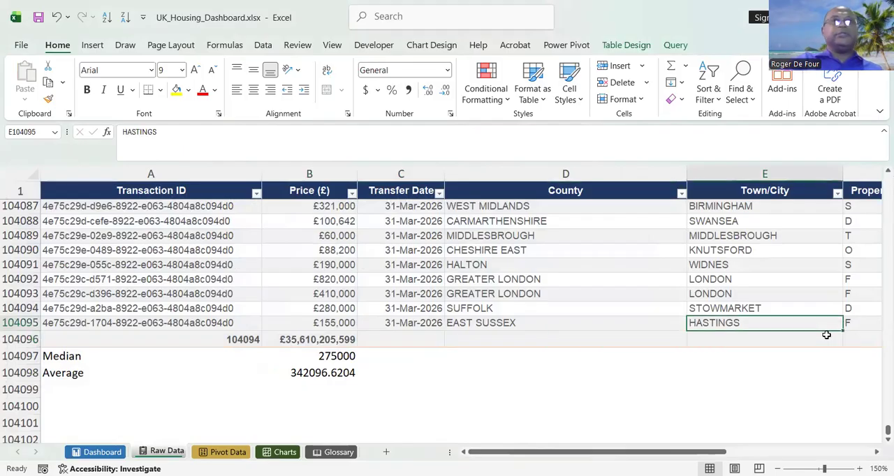
key(Right)
key(Right)
key(Right)
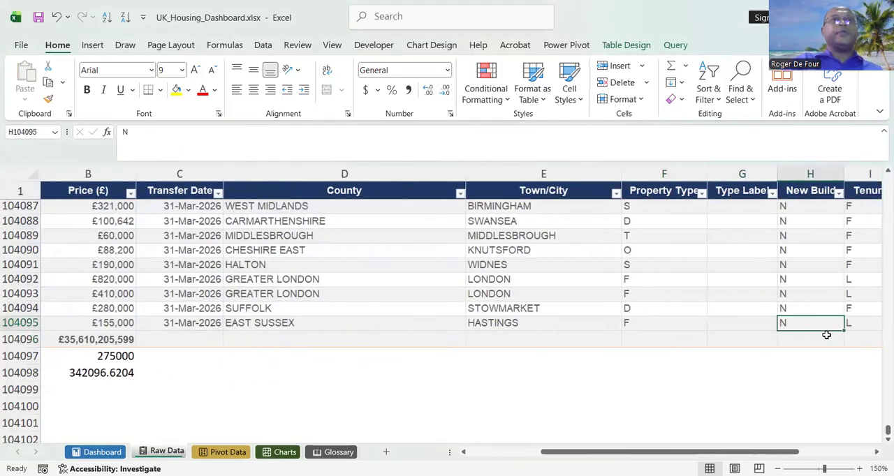
key(Down)
key(Down)
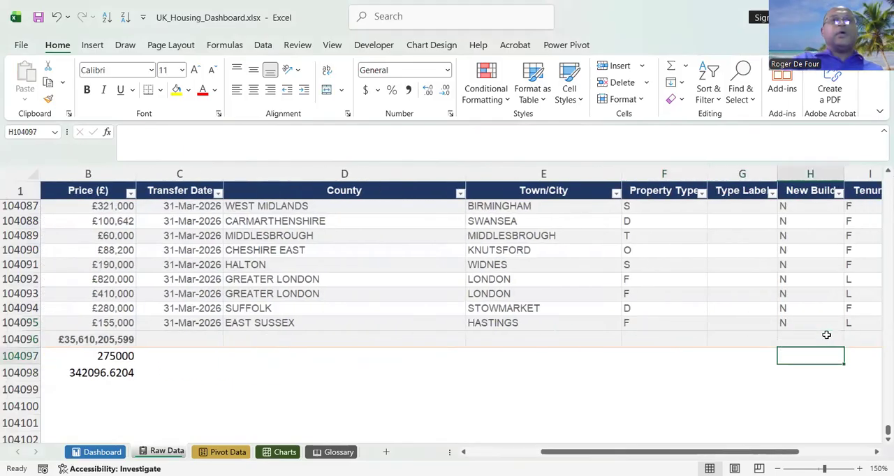
scroll(825, 335, right, 1)
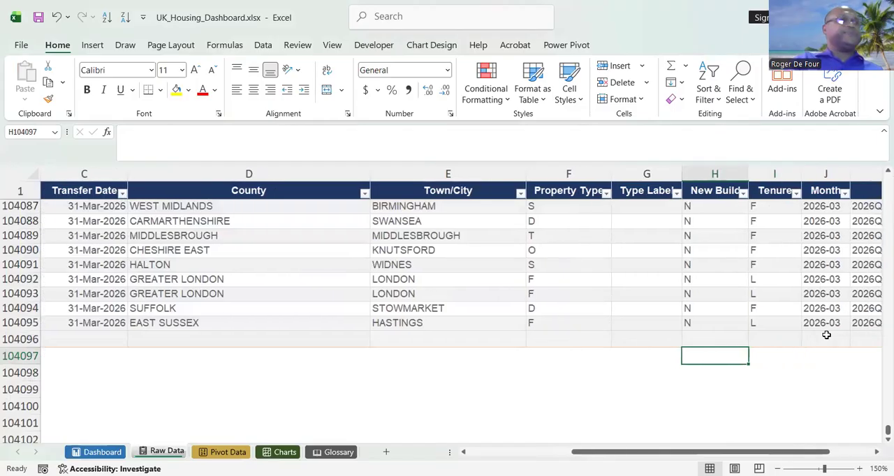
key(Up)
key(Left)
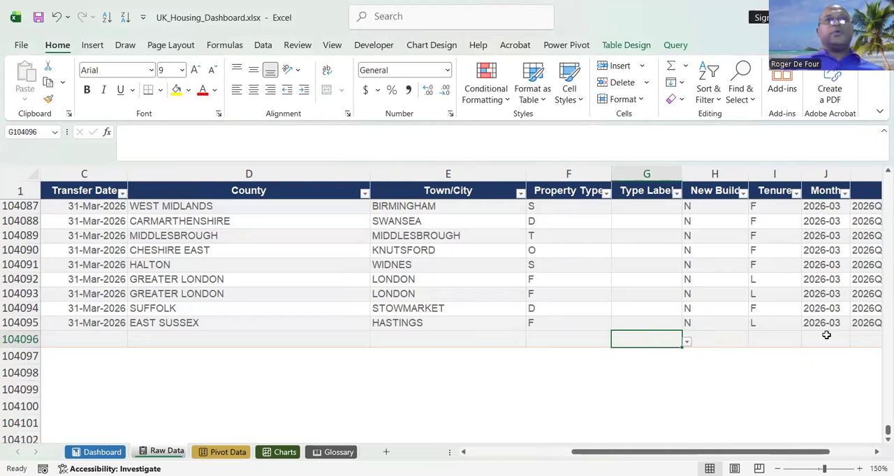
click(711, 341)
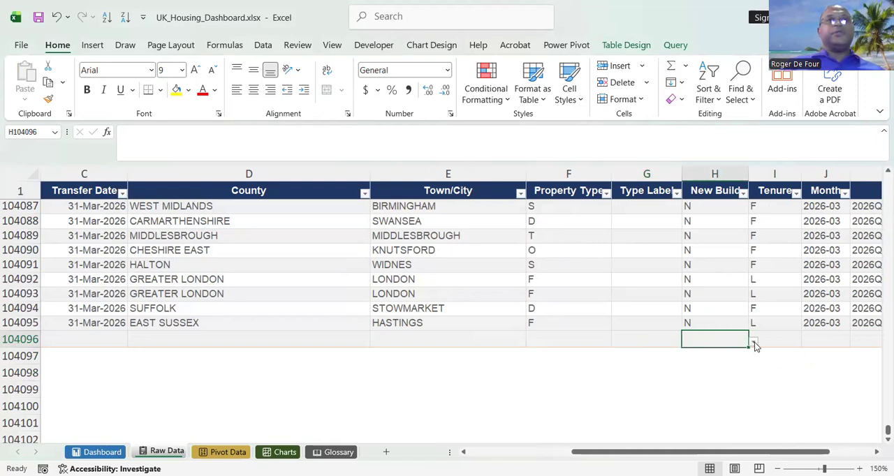
click(752, 342)
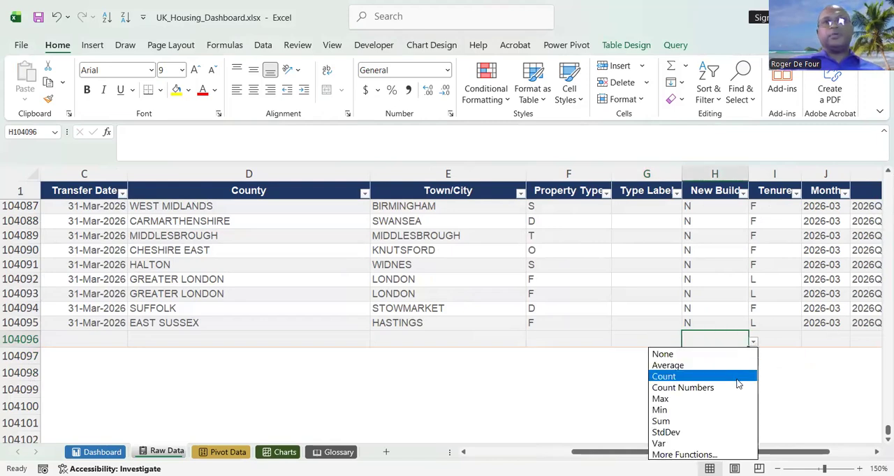
key(Down)
key(Down)
key(Down)
key(Down)
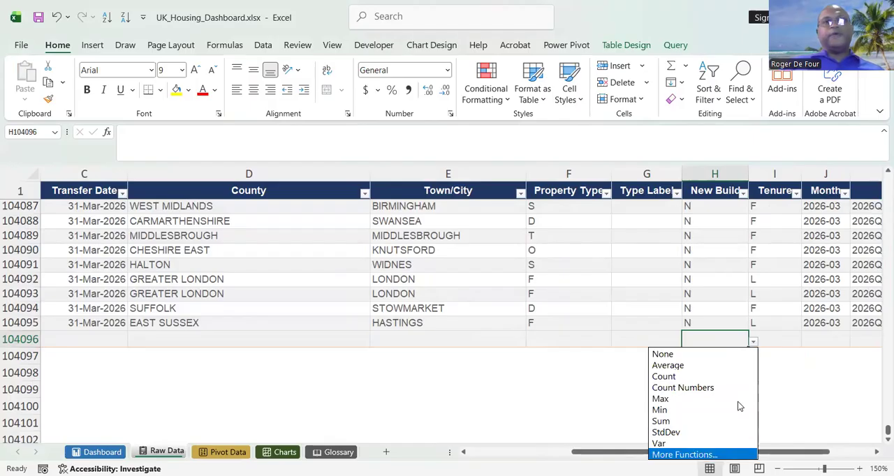
key(Return)
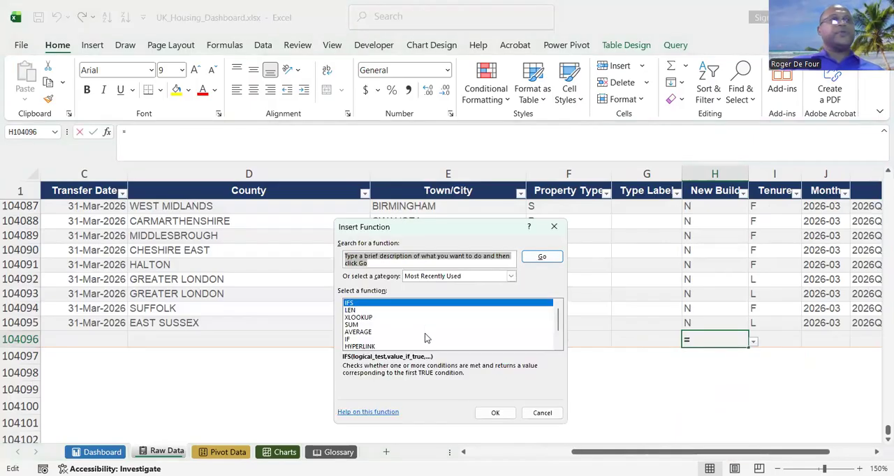
Look through all function categories for "countif" and insert the COUNTIF function into the New Build total cell.
mouse_move(557, 325)
mouse_down()
mouse_move(558, 350)
mouse_move(557, 312)
mouse_up()
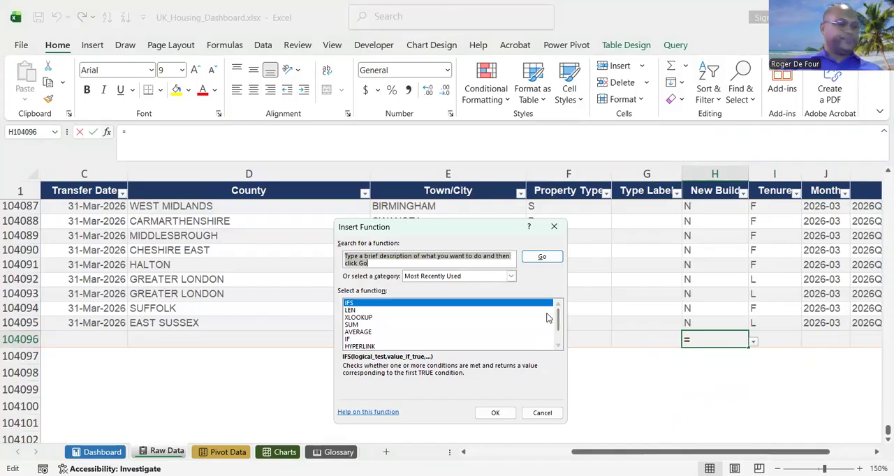
text(count)
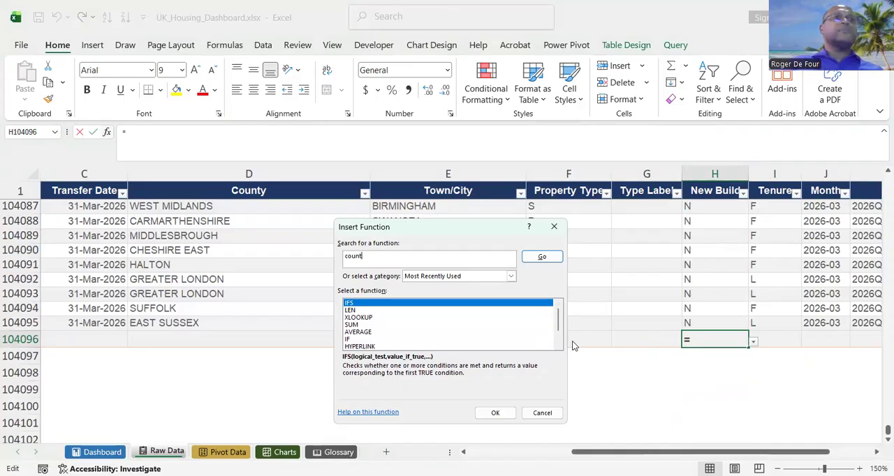
click(505, 276)
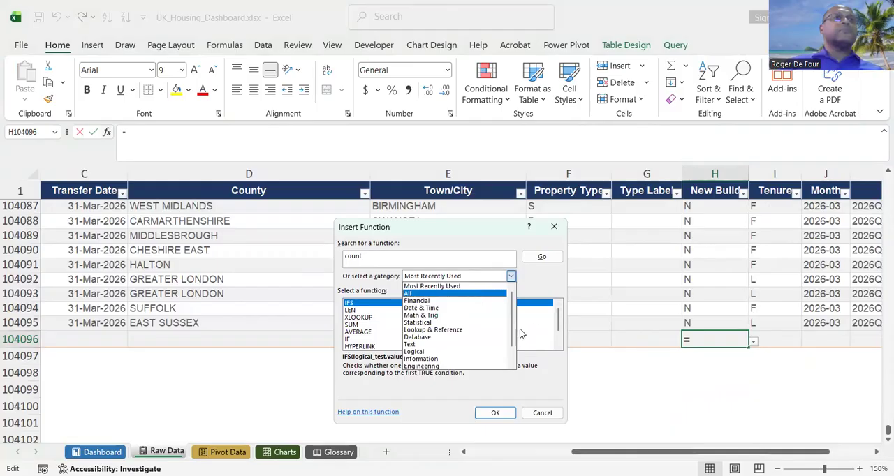
click(428, 293)
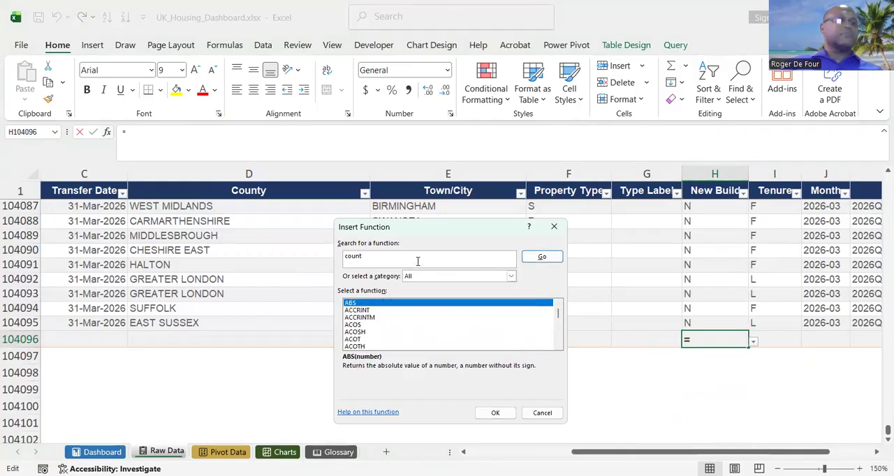
text(if)
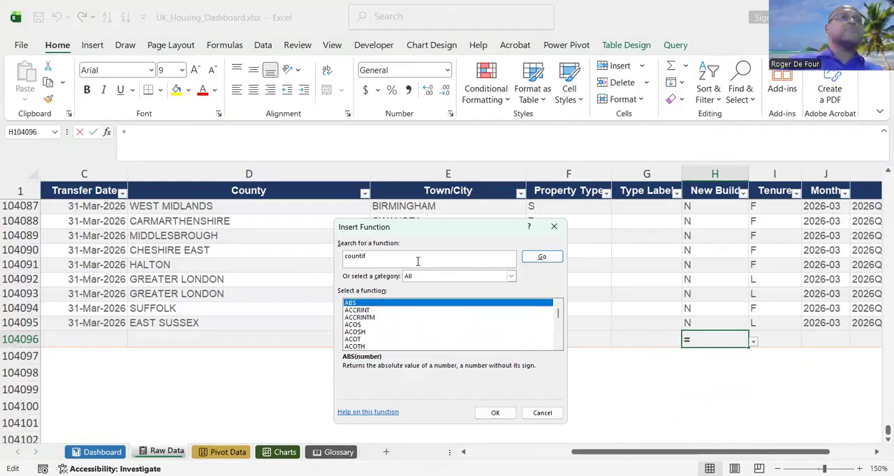
drag(557, 315, 560, 317)
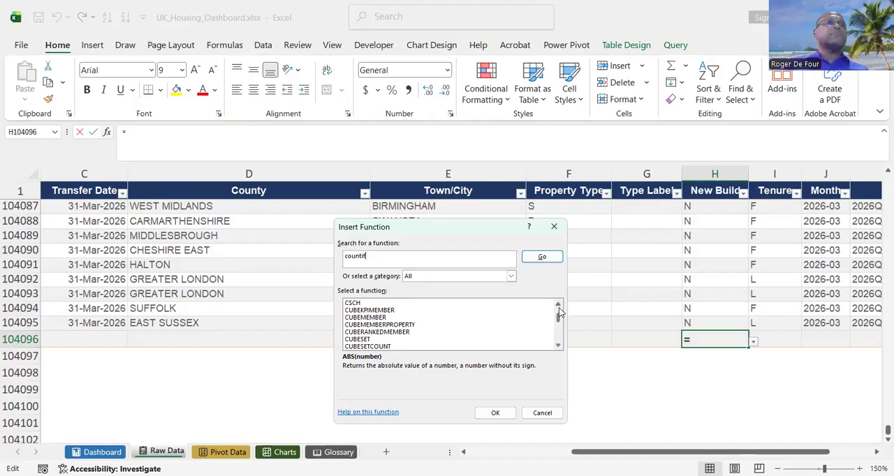
click(559, 306)
click(558, 306)
click(558, 306)
click(558, 306)
click(559, 306)
click(559, 306)
click(559, 306)
click(559, 305)
click(559, 305)
click(558, 306)
click(558, 306)
click(559, 306)
click(558, 306)
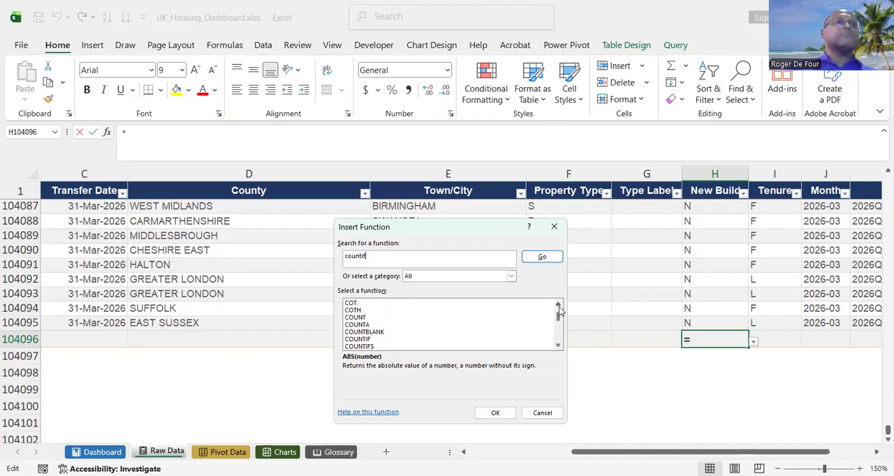
click(359, 339)
double_click(360, 338)
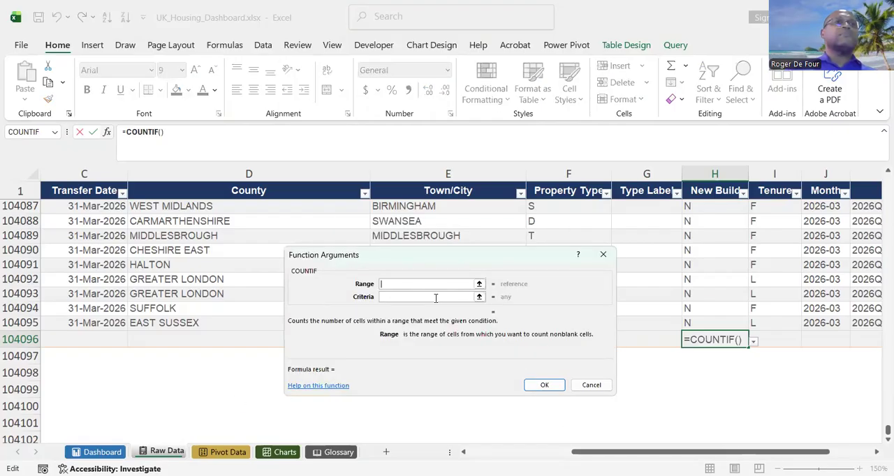
Set the COUNTIF range to the table's entire New Build column, including its header.
click(480, 284)
click(709, 322)
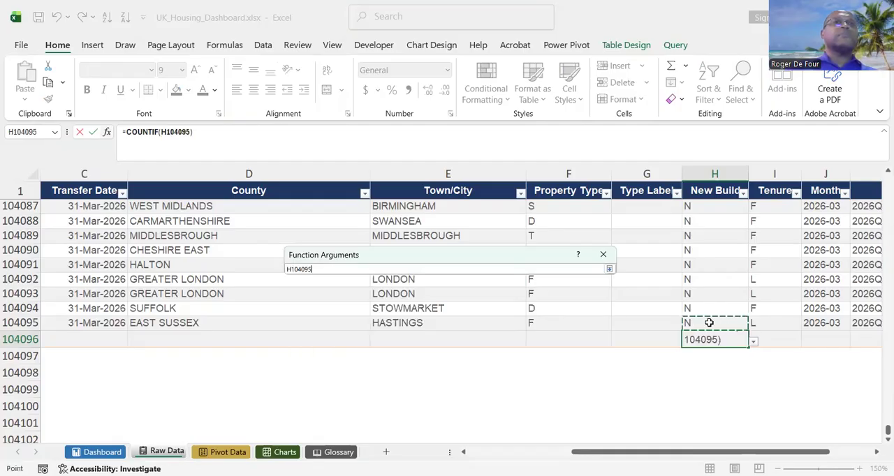
key(ctrl+shift+Up)
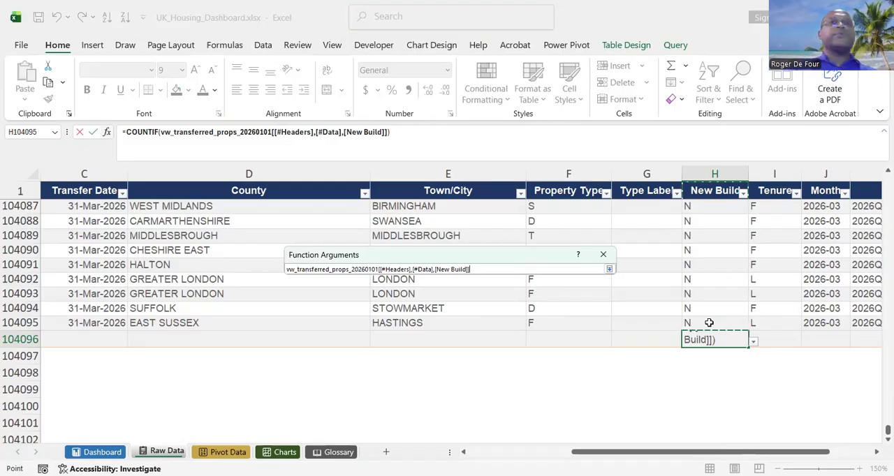
click(709, 322)
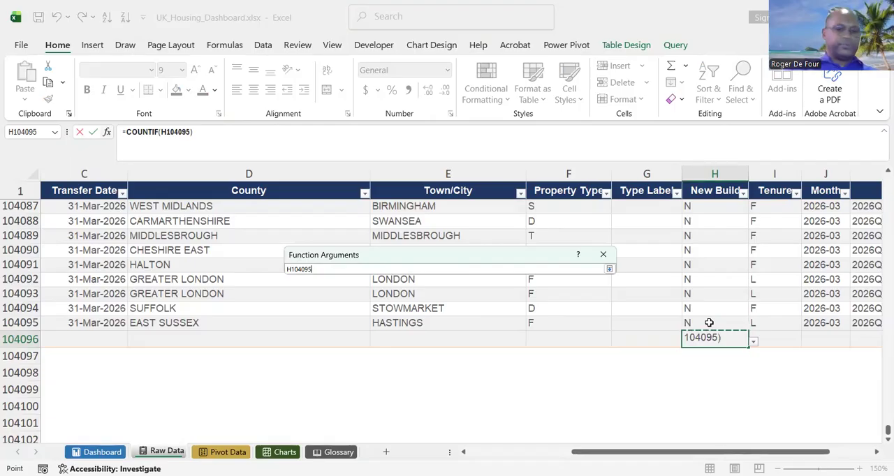
key(ctrl+shift+Up)
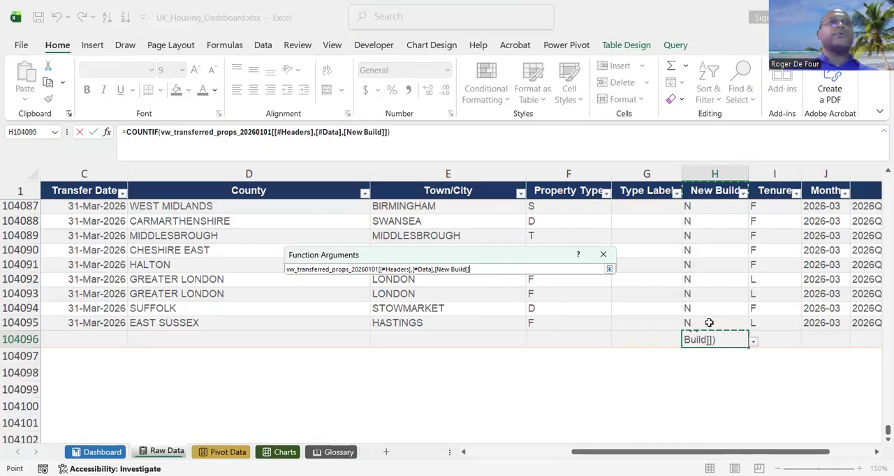
click(609, 268)
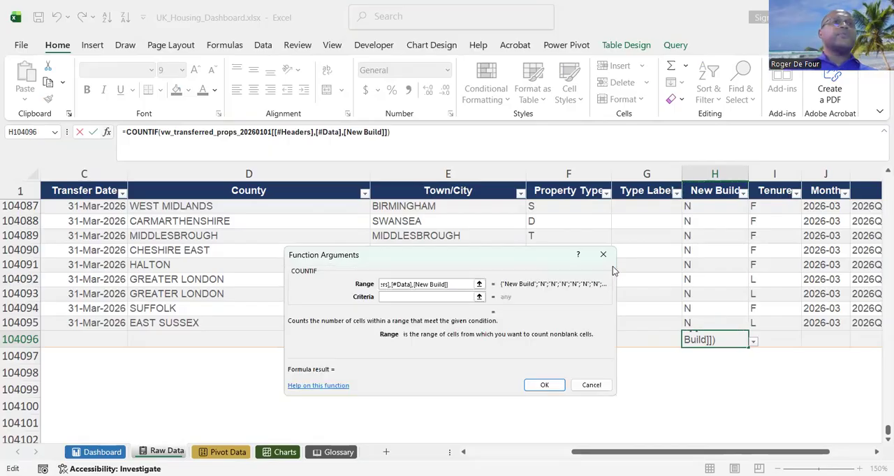
Try the single-quoted text 'Y' as the criteria of the COUNTIF function for the New Build total.
click(447, 298)
text(Y)
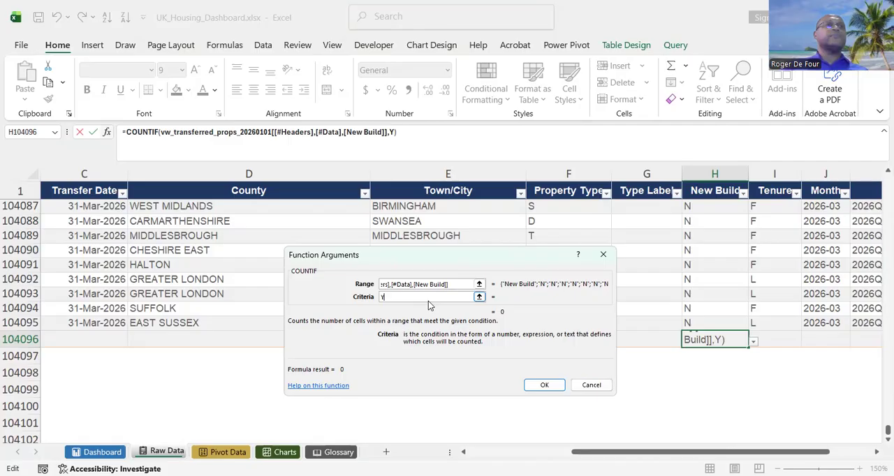
text(')
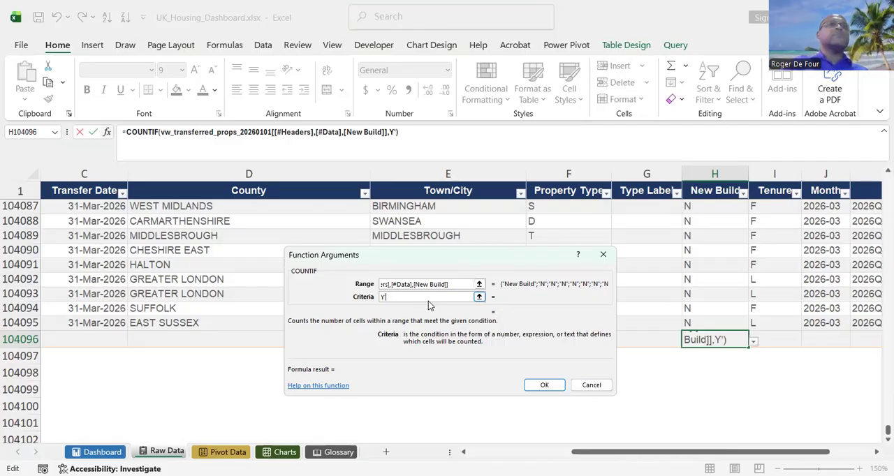
key(Home)
text(')
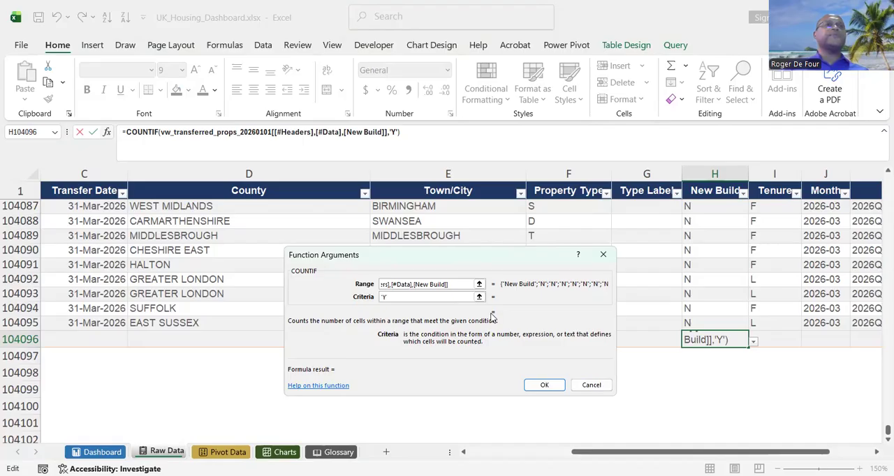
Set the COUNTIF criteria to a reference to cell H104099 alone and apply the function to the New Build total.
click(481, 297)
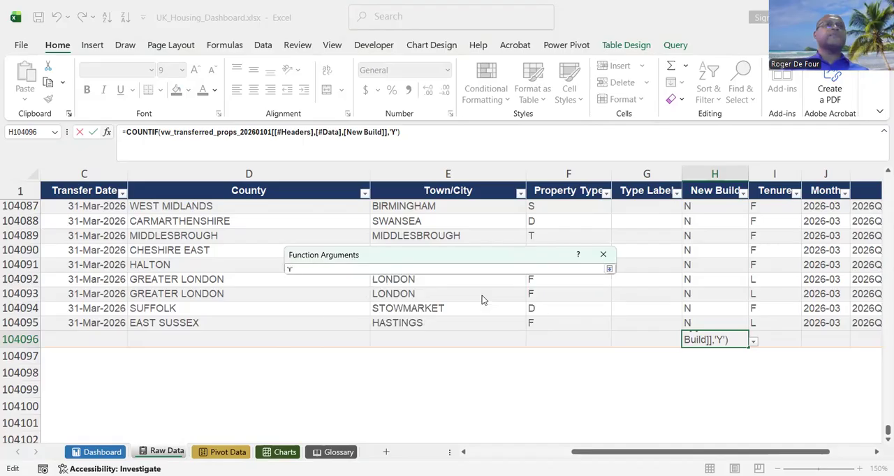
click(695, 396)
click(297, 271)
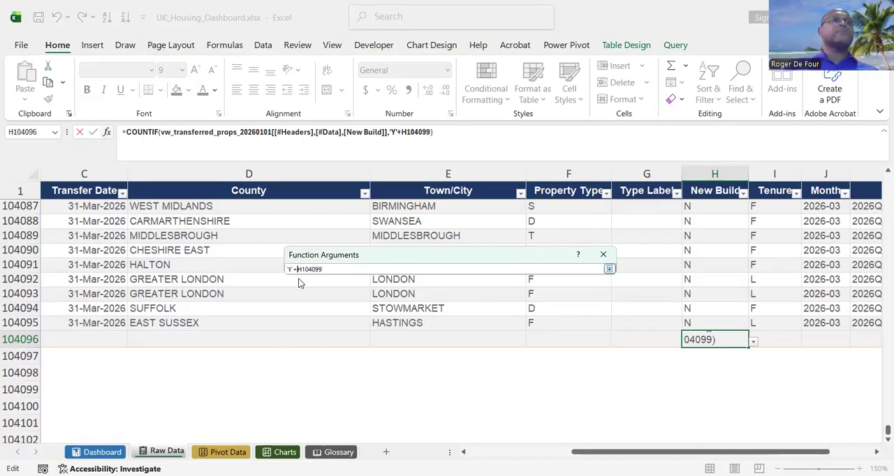
key(BackSpace)
key(BackSpace)
key(BackSpace)
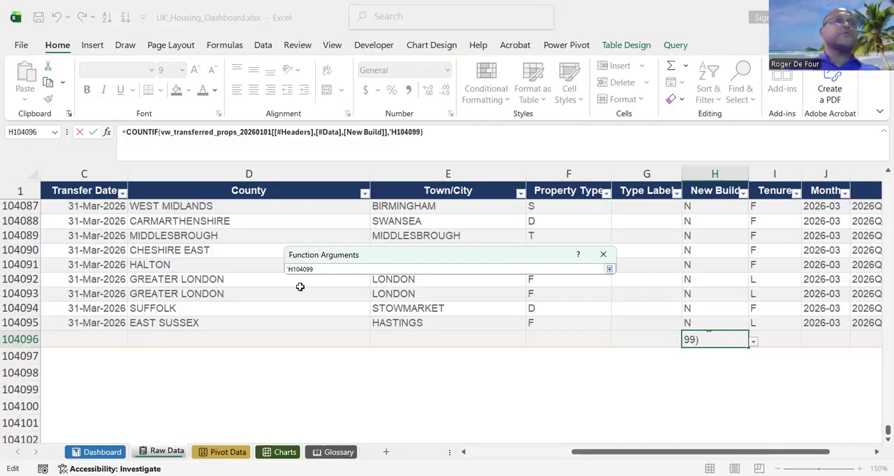
key(BackSpace)
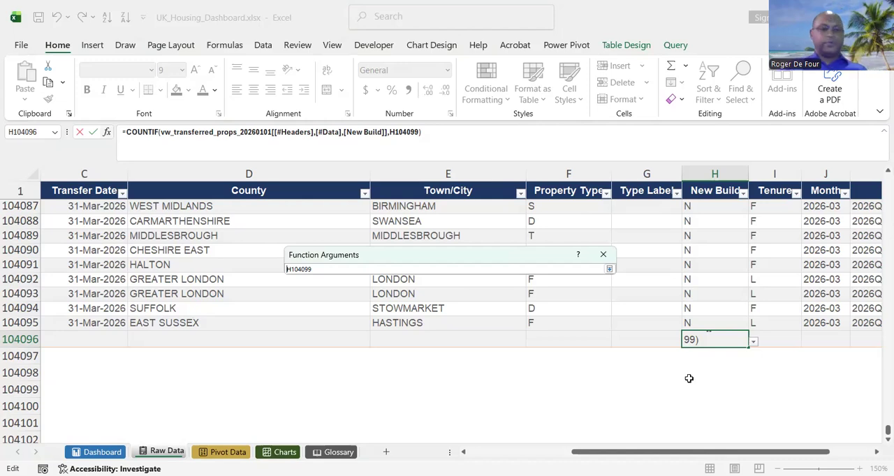
key(Return)
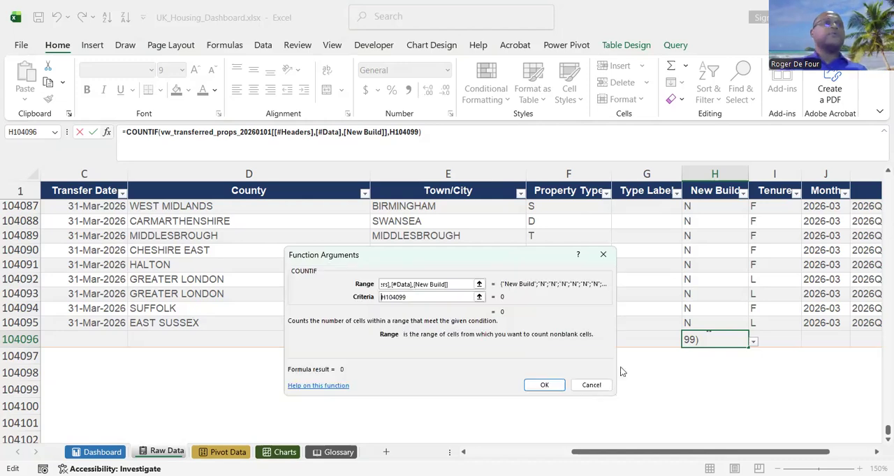
click(543, 387)
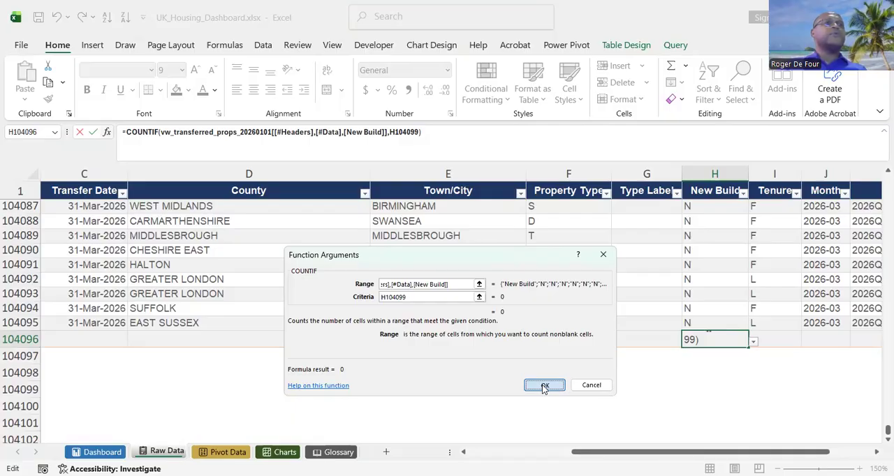
Enter Y in cell H104099 as the COUNTIF criterion and check the New Build total in H104096.
click(696, 386)
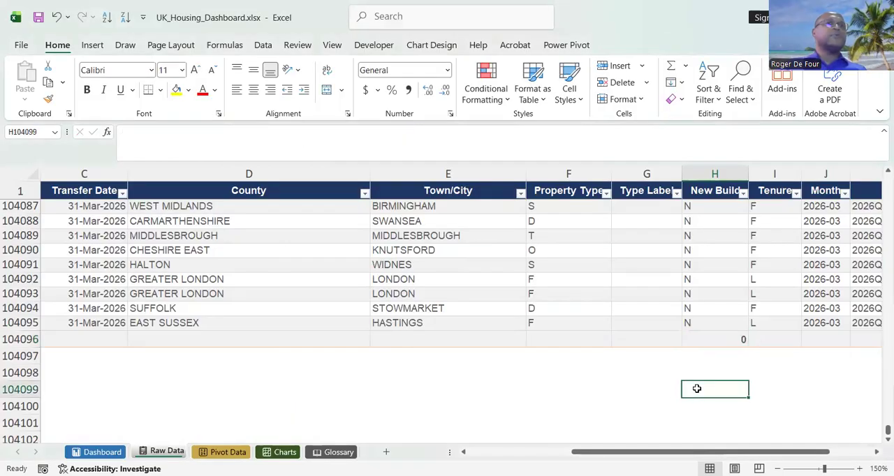
key(Return)
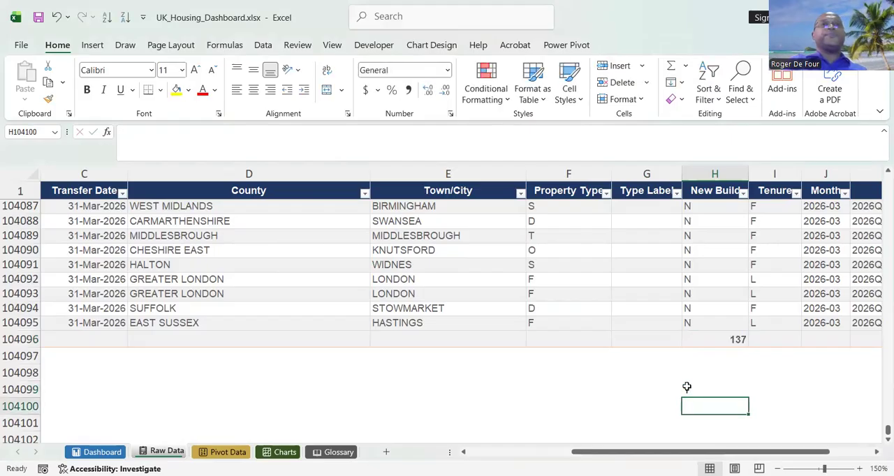
click(716, 338)
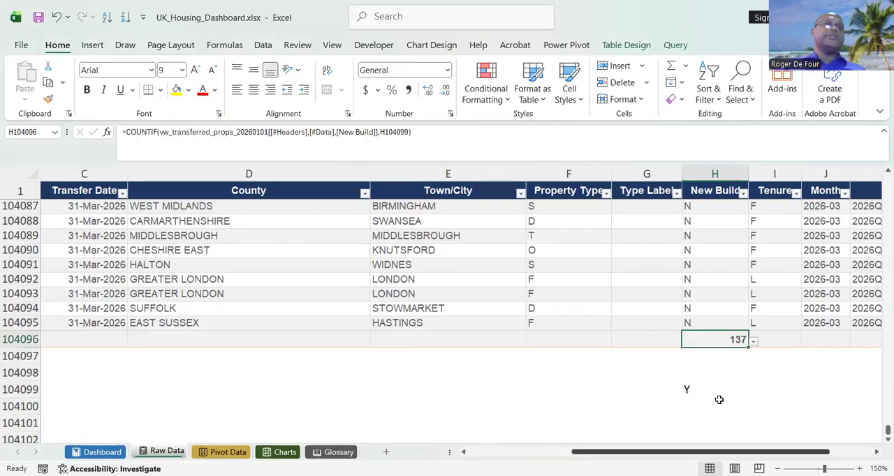
Apply the £ English (United Kingdom) accounting format to the Median and Average values in B104097:B104098 of Raw Data.
drag(821, 451, 741, 453)
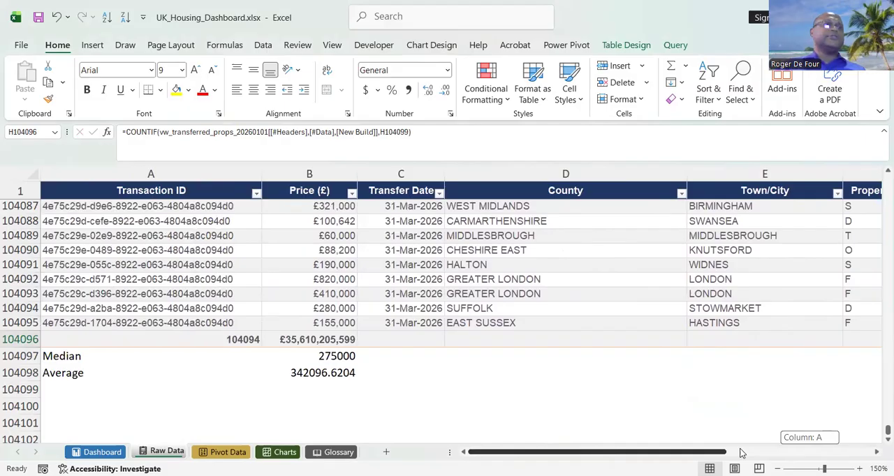
drag(742, 453, 742, 454)
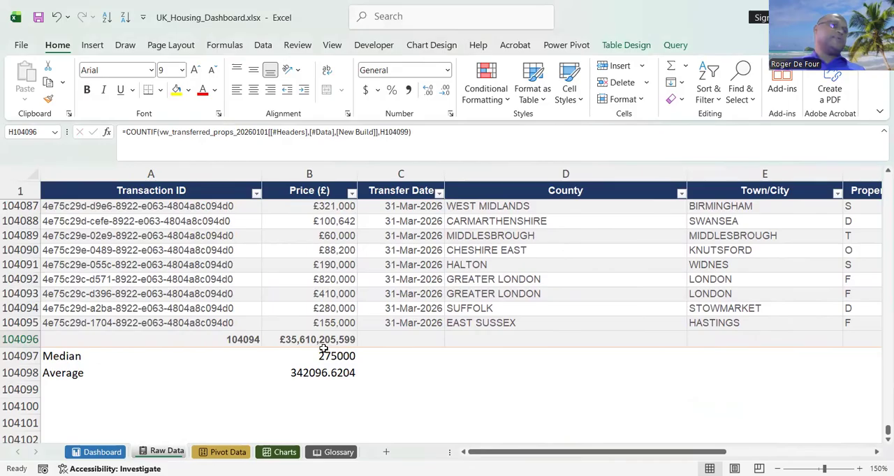
drag(325, 356, 328, 373)
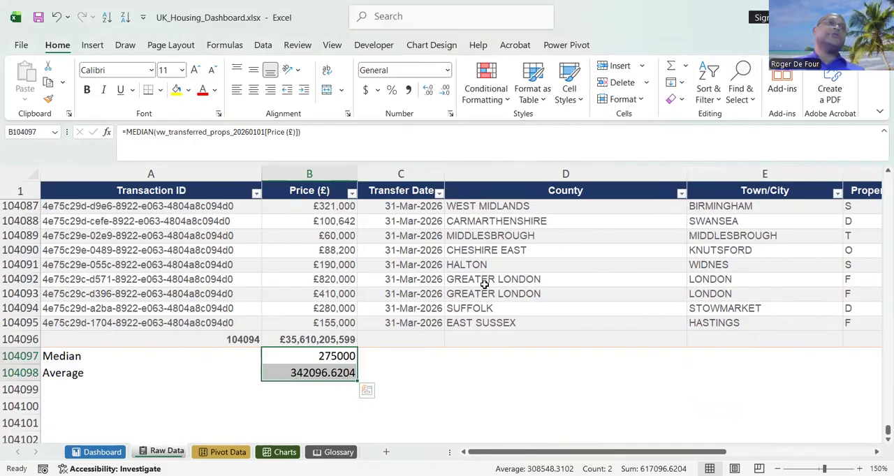
click(447, 70)
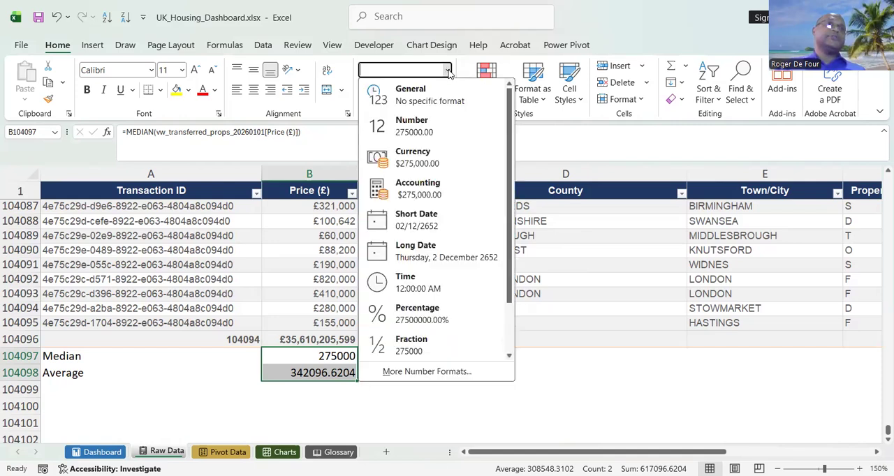
click(571, 160)
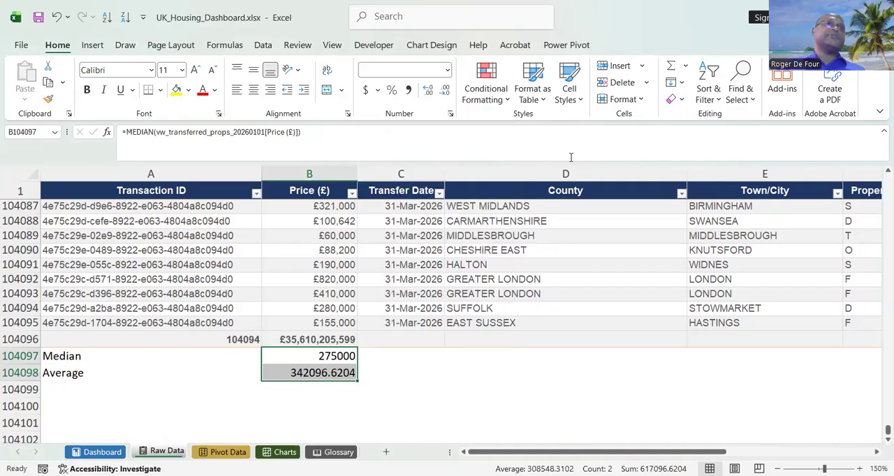
click(377, 91)
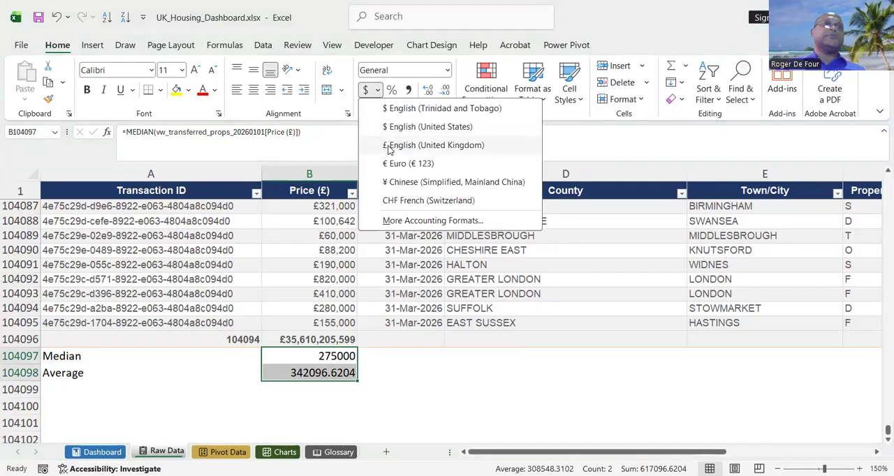
click(390, 146)
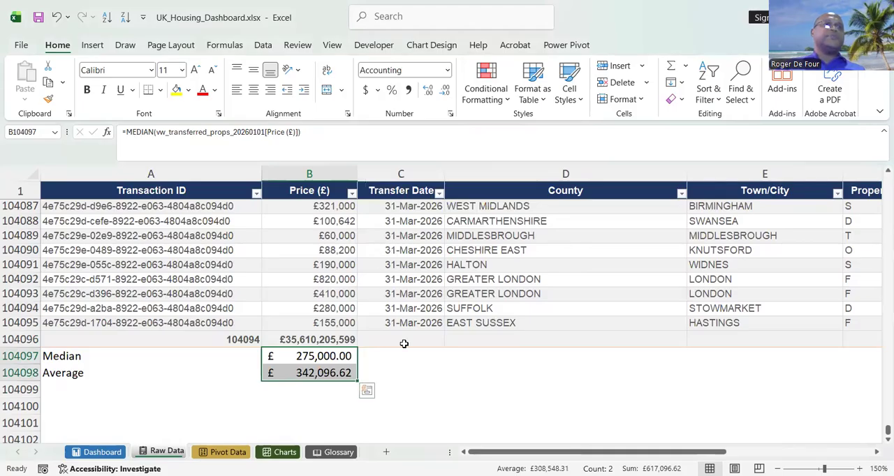
click(402, 370)
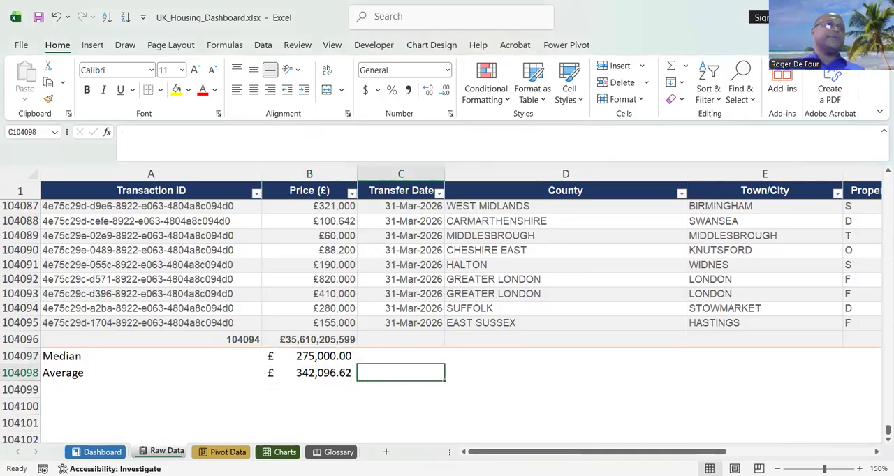
Check the New Build Transactions figure in cell N8 of the Dashboard sheet.
click(102, 465)
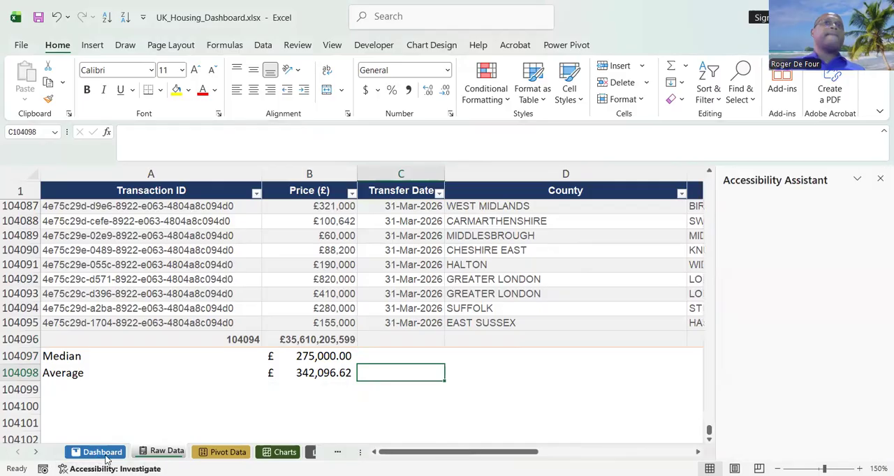
click(878, 180)
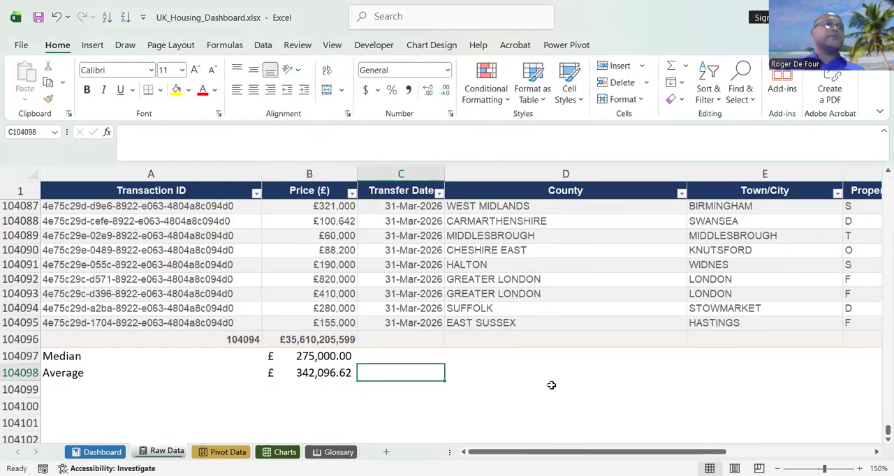
click(101, 452)
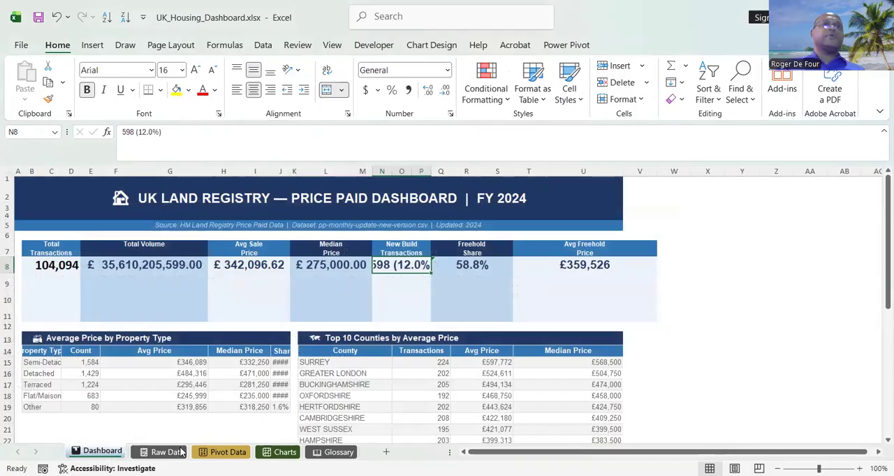
click(414, 287)
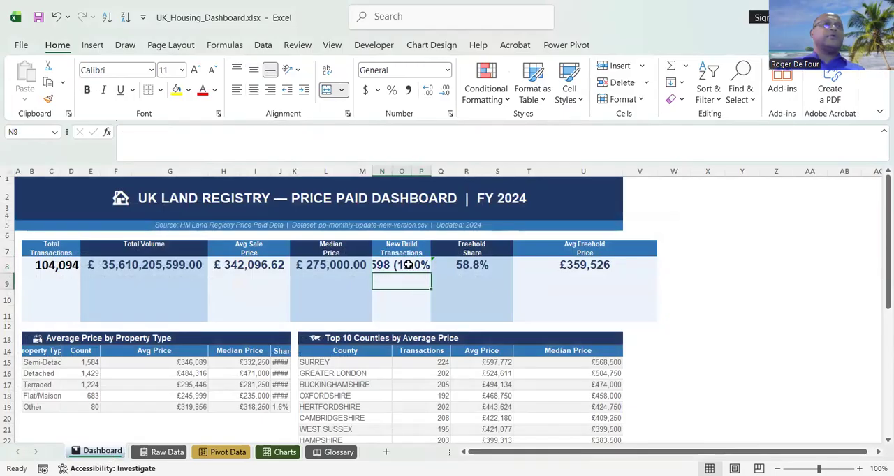
click(409, 265)
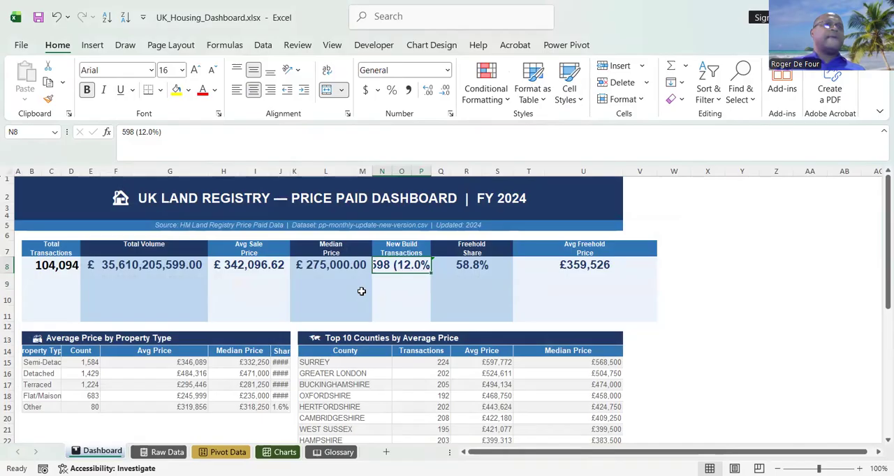
Copy the New Build total H104096 from Raw Data and paste it as a link into the Dashboard's New Build Transactions cell N8.
click(162, 453)
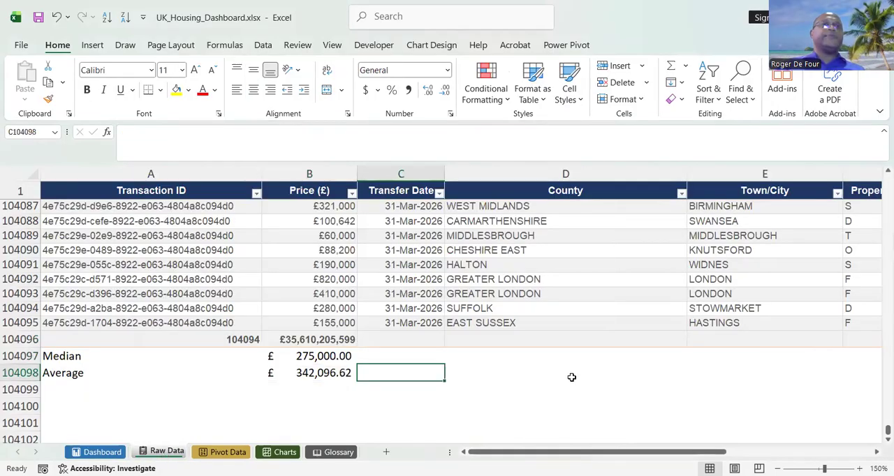
click(652, 339)
key(Right)
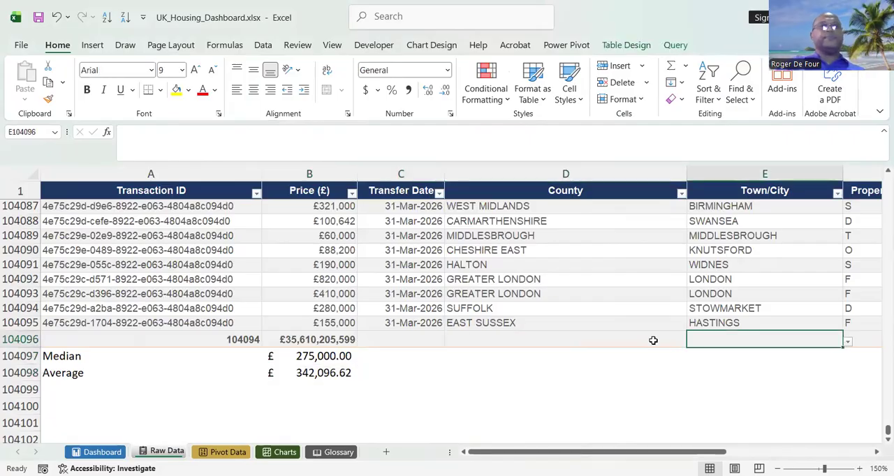
key(Right)
key(Right)
key(Right)
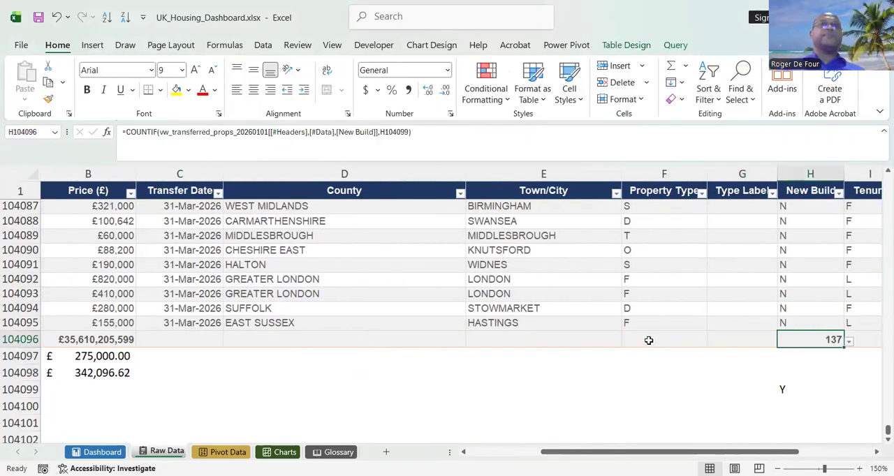
right_click(805, 337)
click(681, 119)
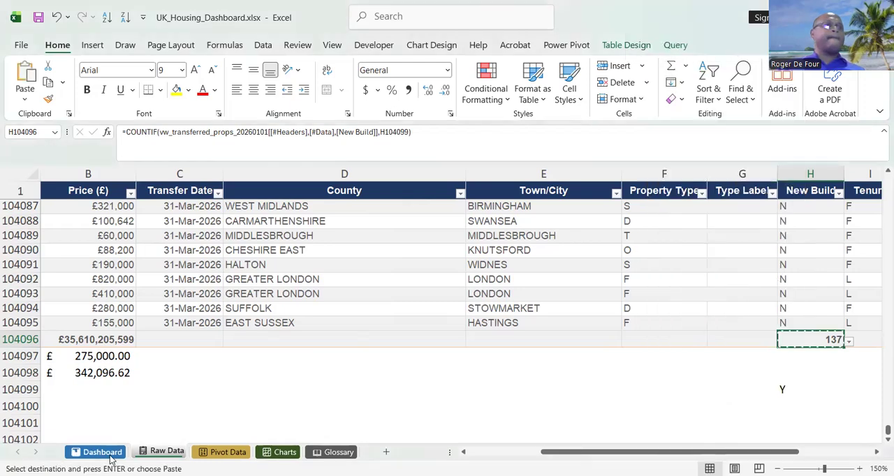
click(110, 451)
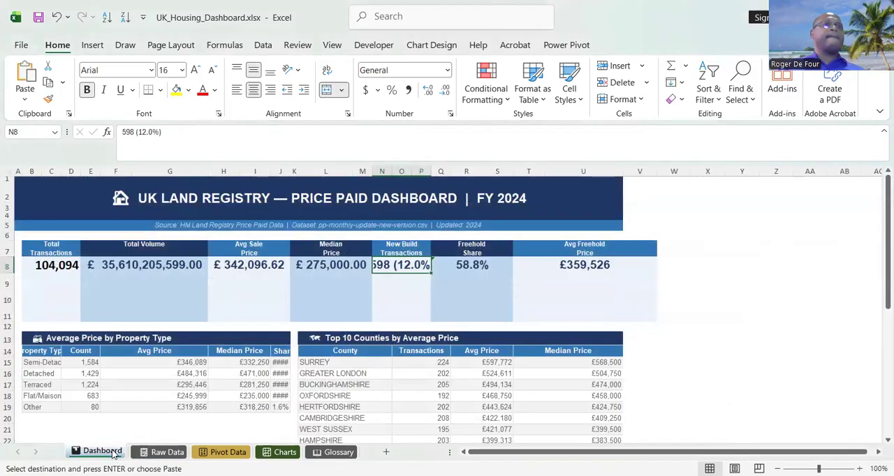
right_click(396, 263)
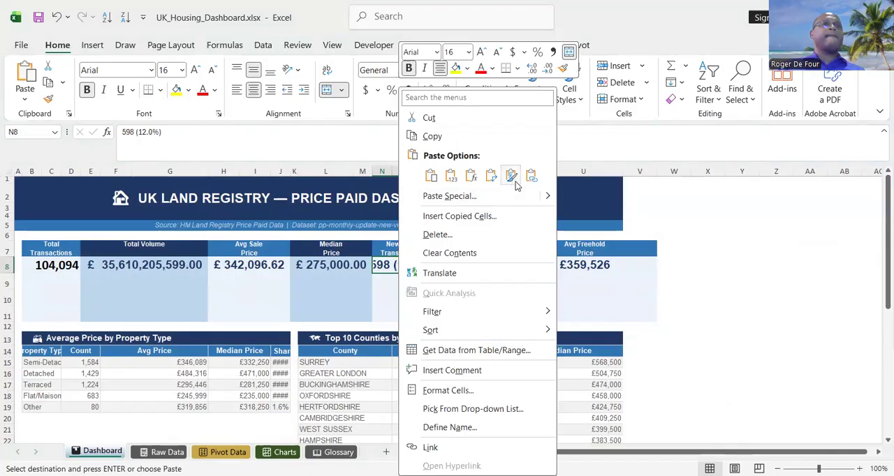
click(393, 281)
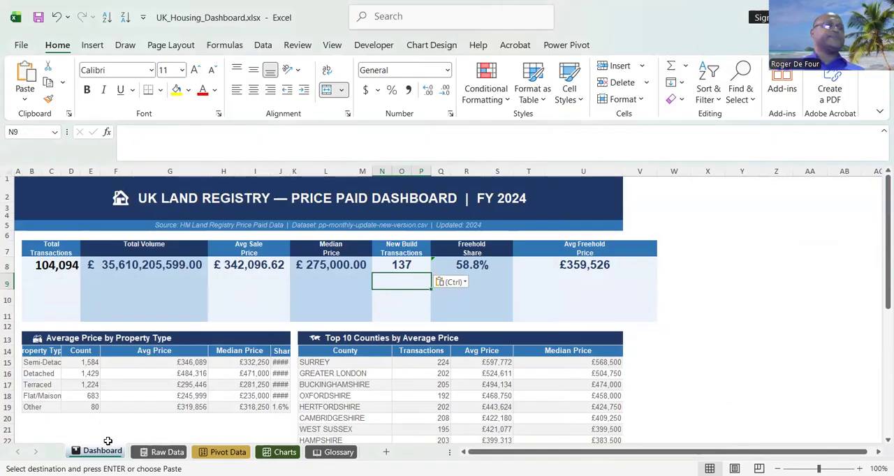
Try a formula in Raw Data cell H104099 dividing the New Build total H104096 by the Quarter total K104096, and clear the cell.
click(162, 452)
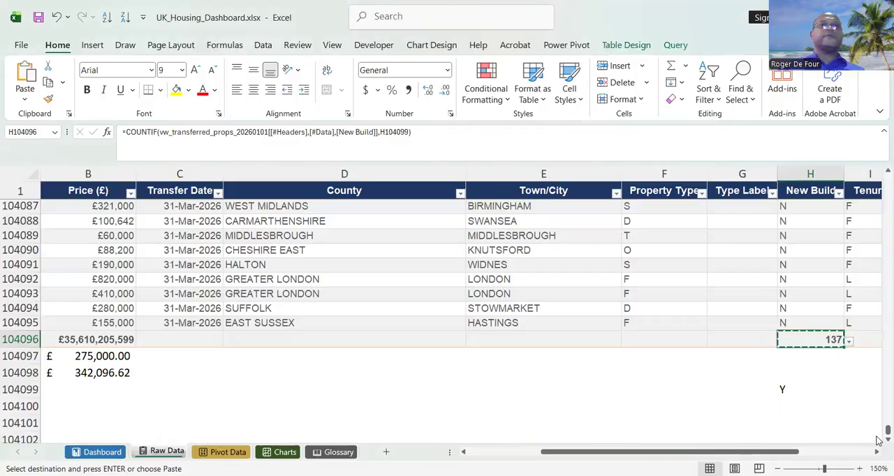
click(785, 388)
text(Y)
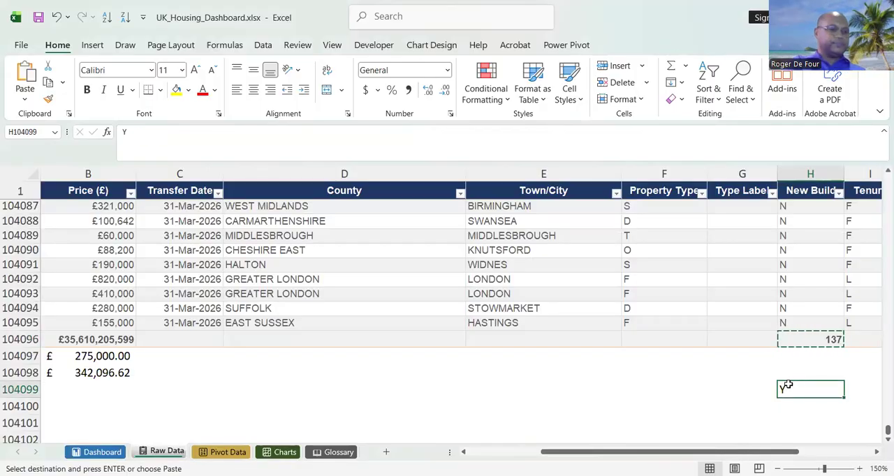
text(=)
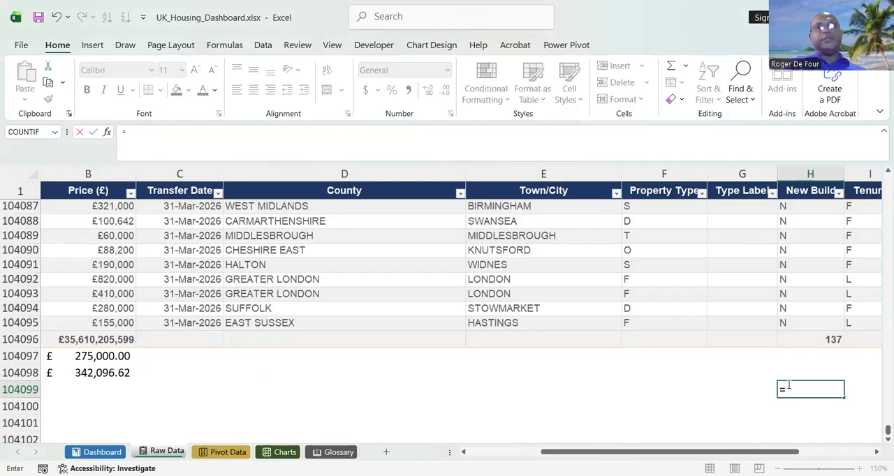
key(Escape)
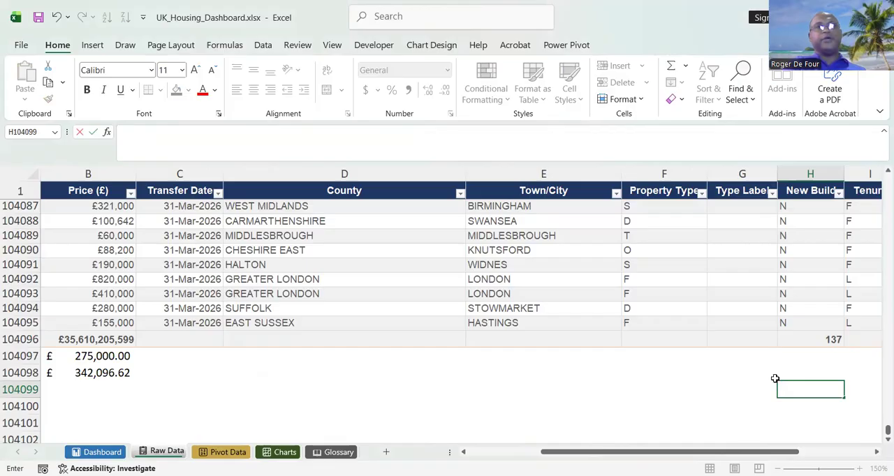
key(BackSpace)
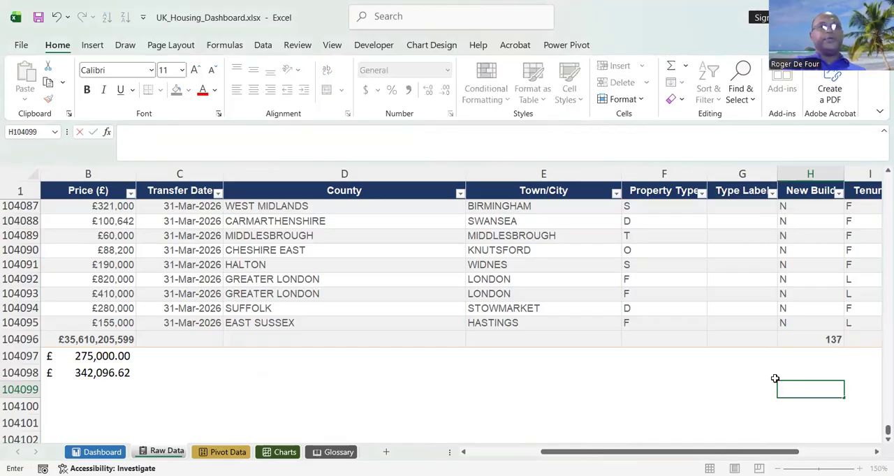
text(=)
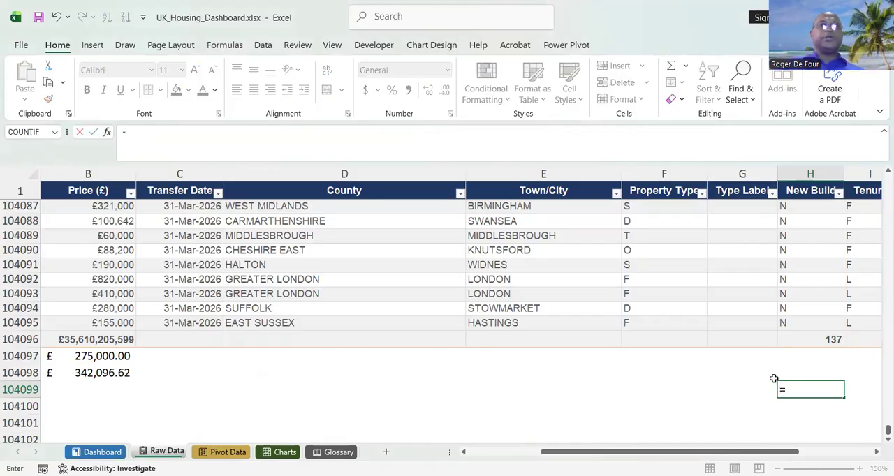
click(833, 339)
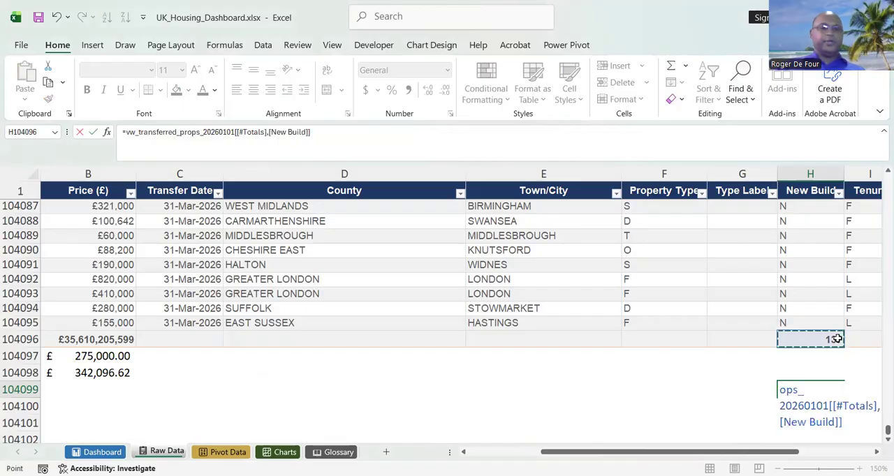
text(/)
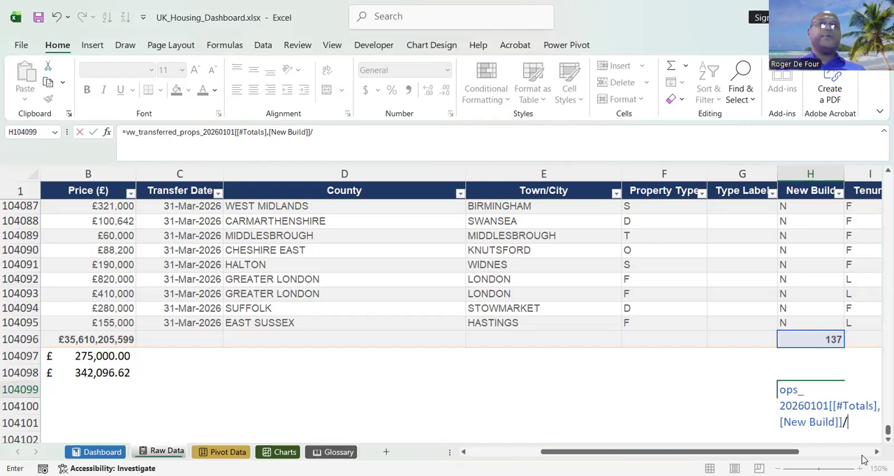
drag(788, 451, 860, 452)
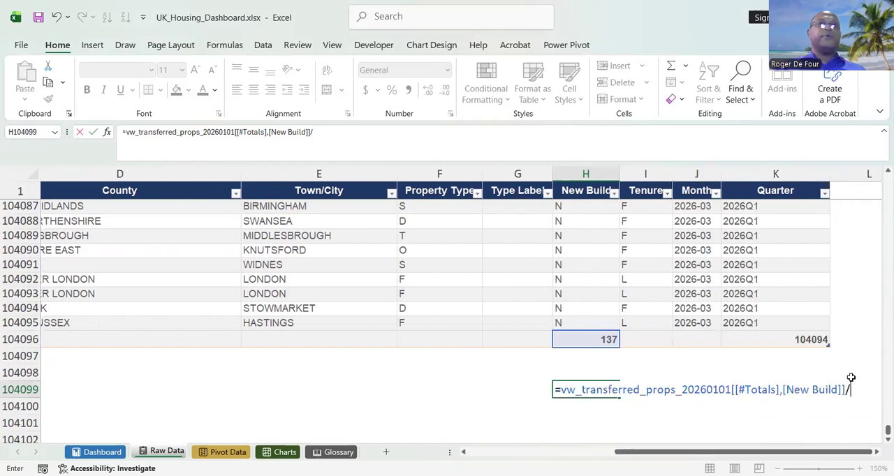
click(812, 338)
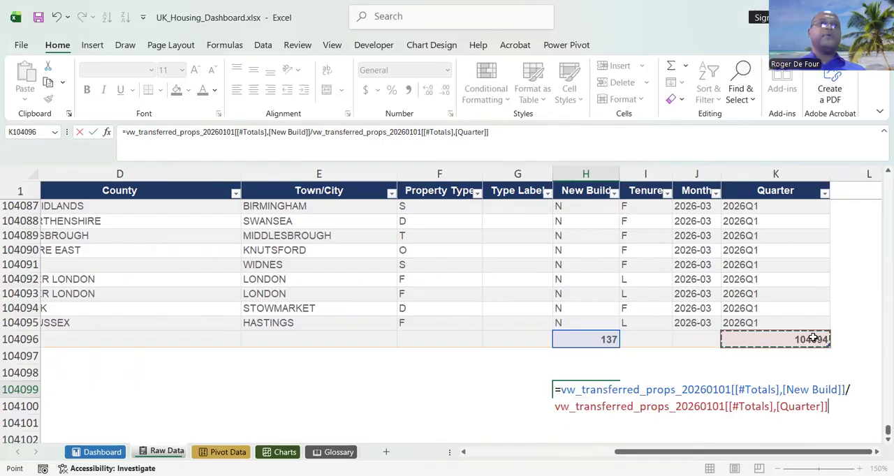
key(Return)
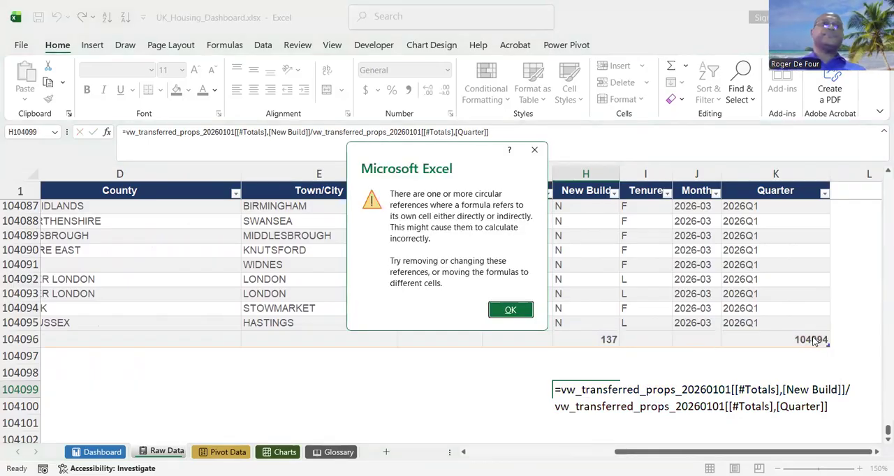
click(517, 309)
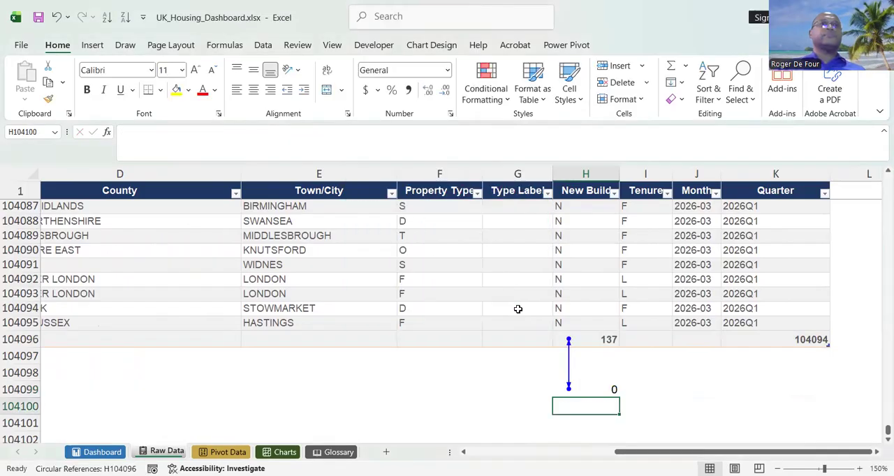
click(579, 388)
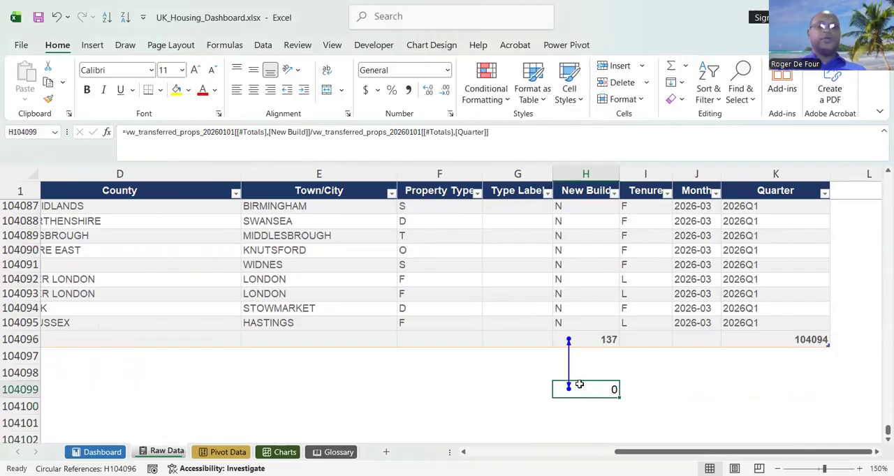
key(Delete)
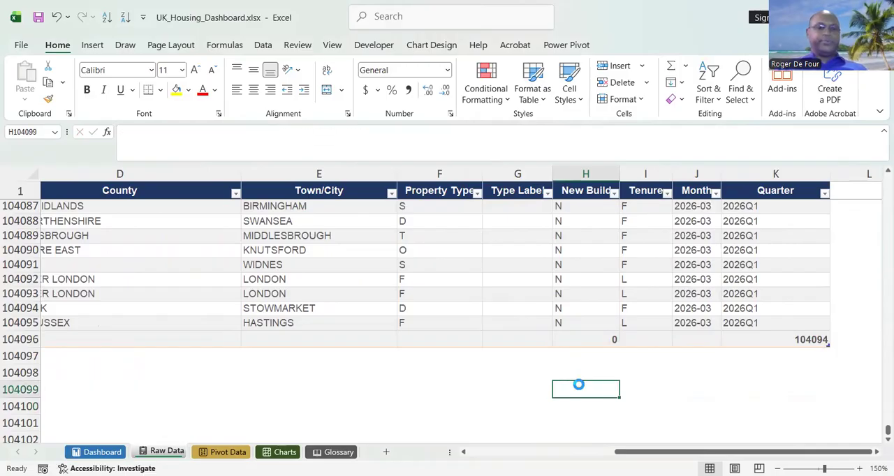
Retry the division of H104096 by K104096 in the emptied cell H104099.
text(=)
click(599, 338)
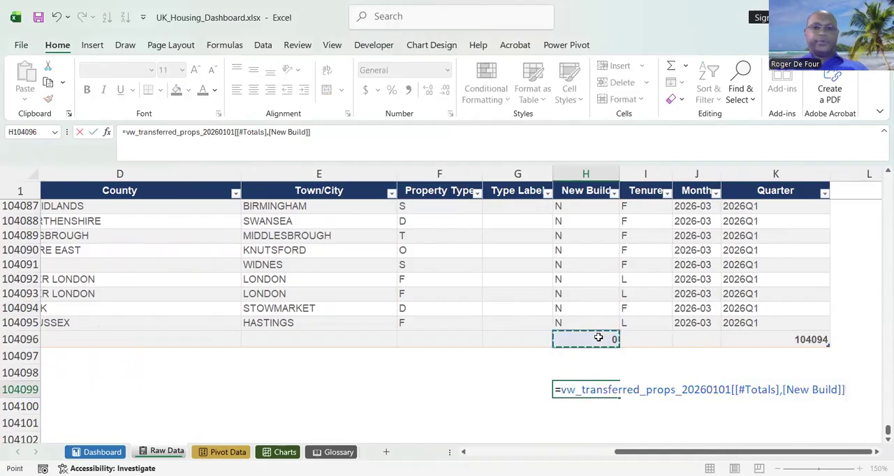
text(/)
click(791, 341)
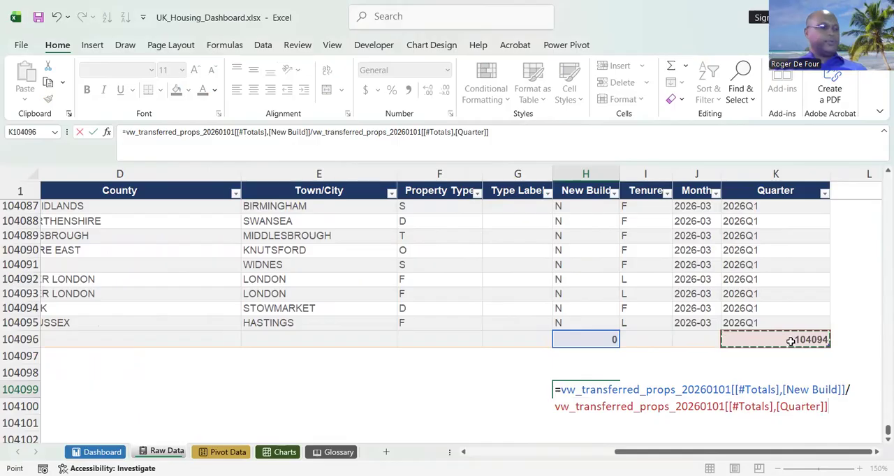
key(Escape)
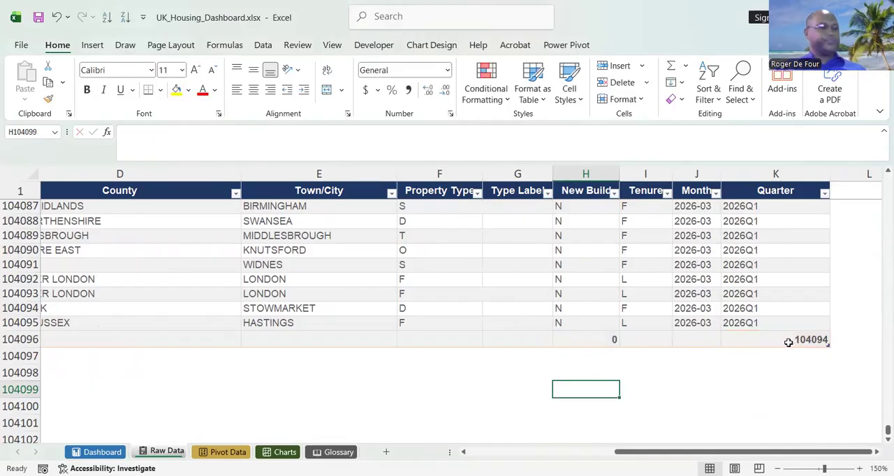
click(531, 312)
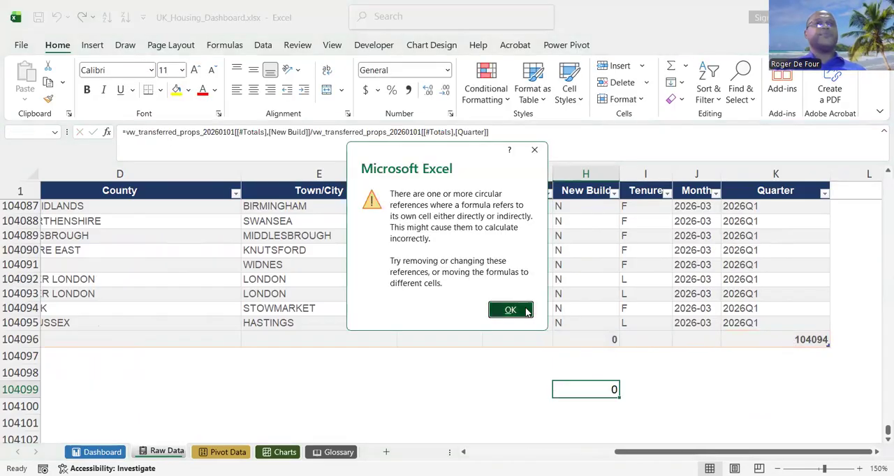
Restore the Y criterion in H104099 and move it down to cell H104100.
text(Y)
drag(607, 397, 604, 412)
click(680, 403)
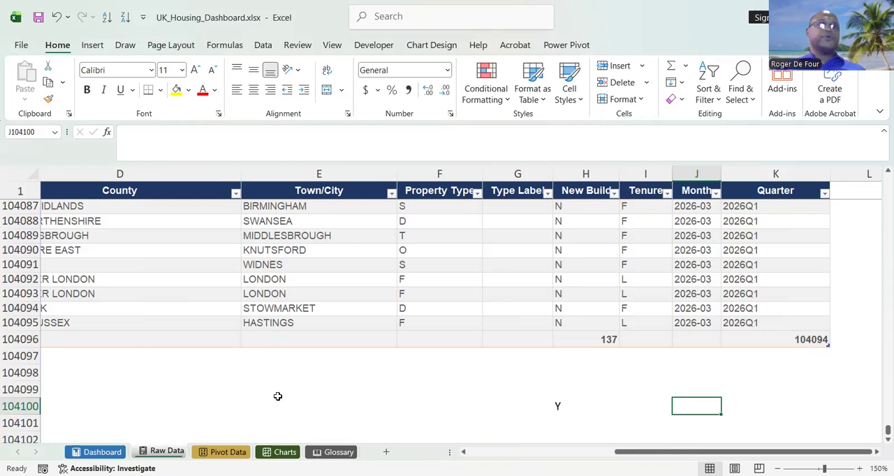
Enter a formula in B104099, below the Average value, dividing the New Build total H104096 by the Quarter total K104096.
drag(768, 454, 768, 458)
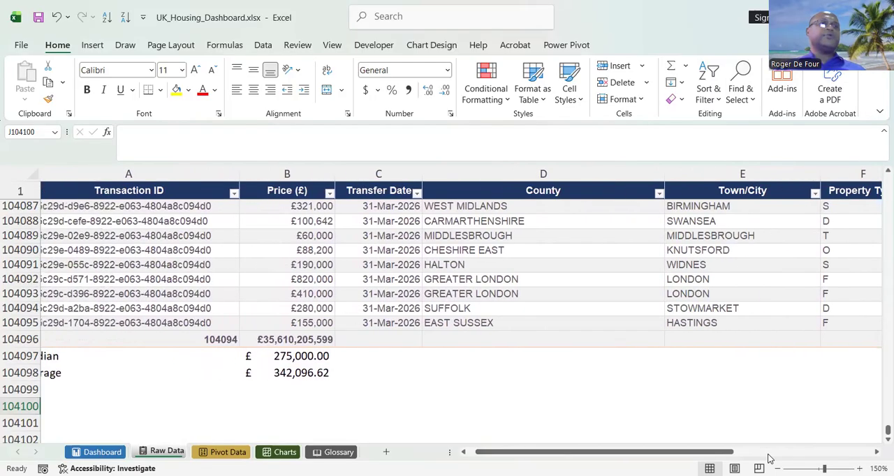
click(293, 390)
text(=)
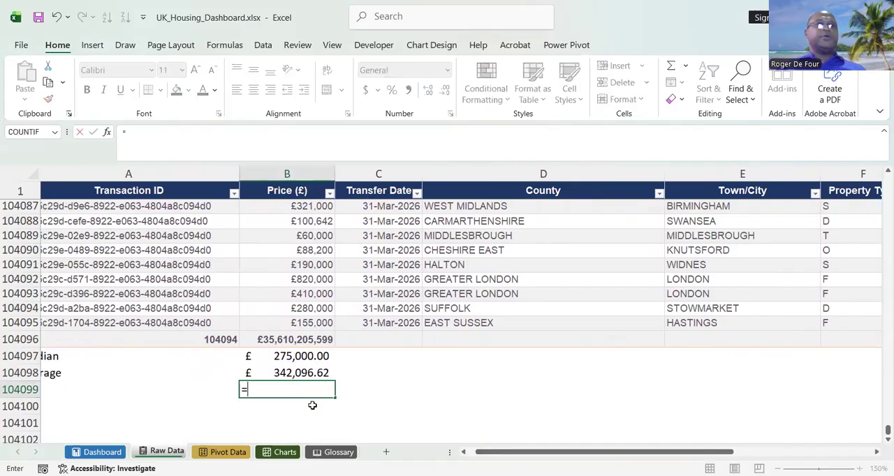
scroll(312, 405, right, 5)
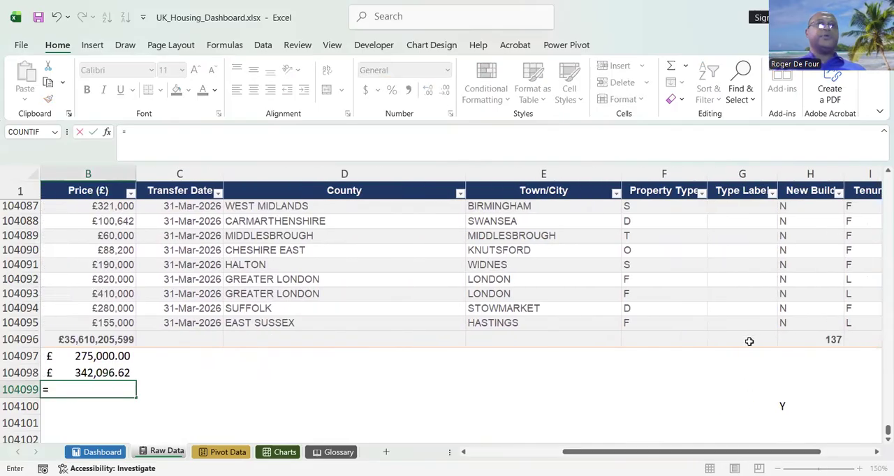
click(832, 340)
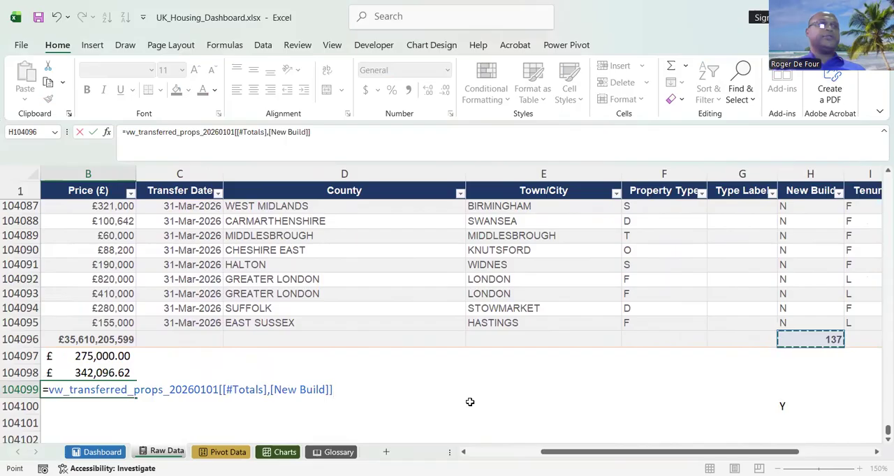
text(/)
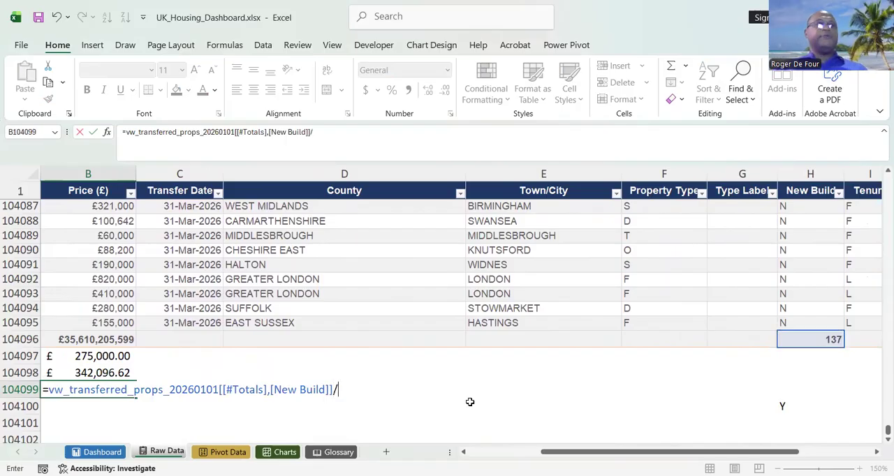
scroll(796, 310, right, 3)
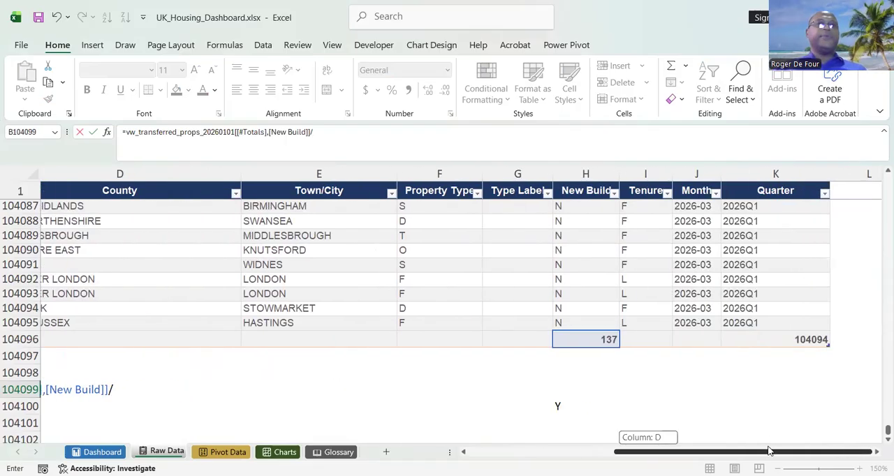
click(806, 340)
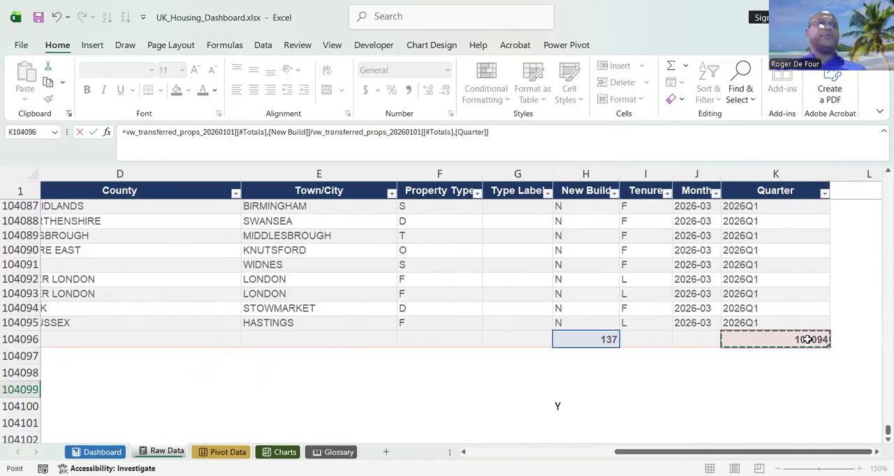
key(Return)
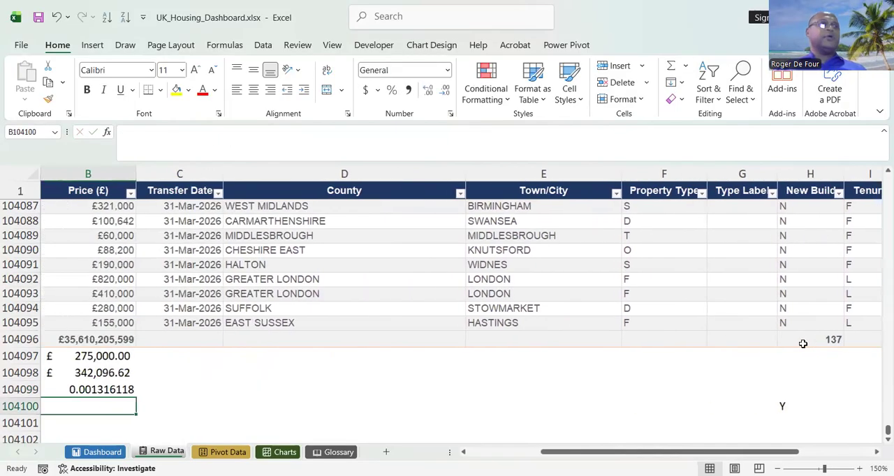
Format the new-build share in B104099 as a percentage with four decimal places.
click(103, 391)
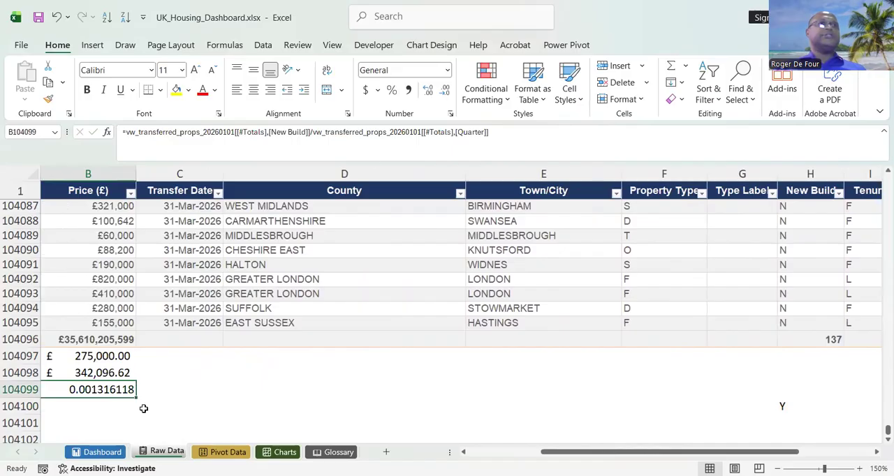
click(392, 91)
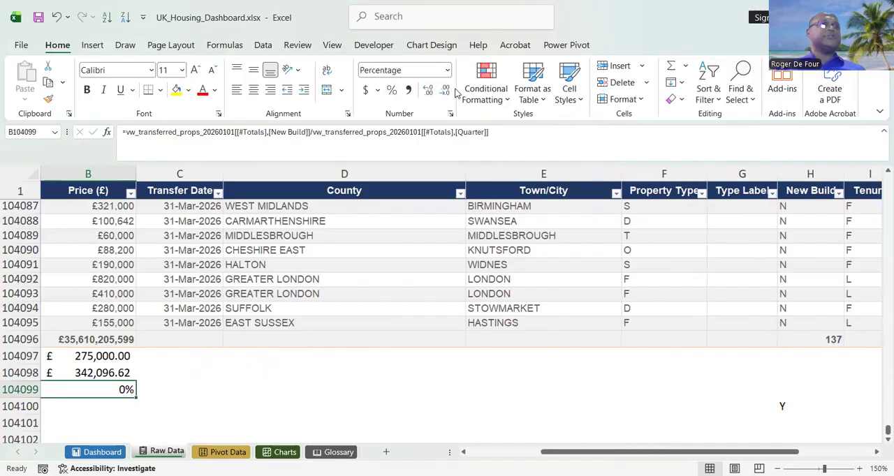
click(425, 91)
click(426, 91)
click(425, 90)
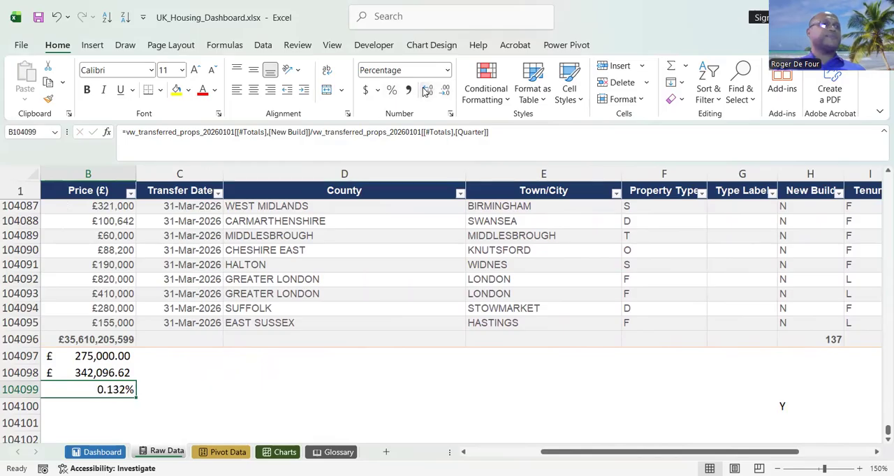
click(426, 91)
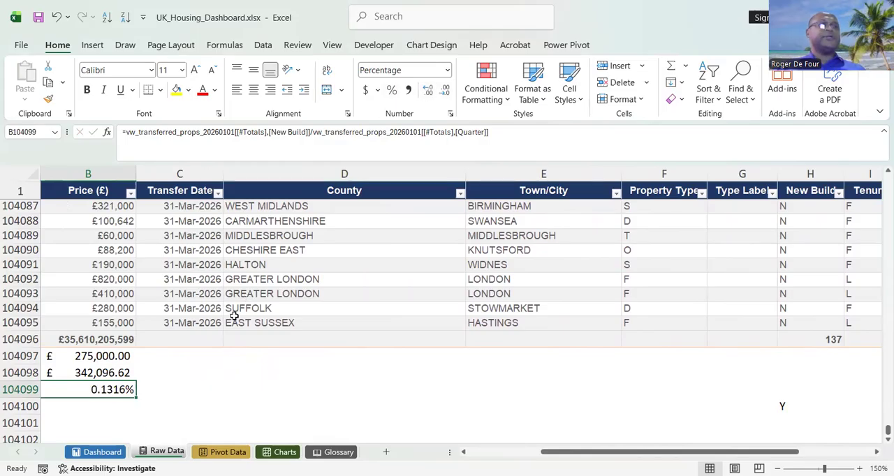
Copy the new-build share B104099 from Raw Data and paste it as a link into Dashboard cell N9, below New Build Transactions.
right_click(101, 388)
click(159, 69)
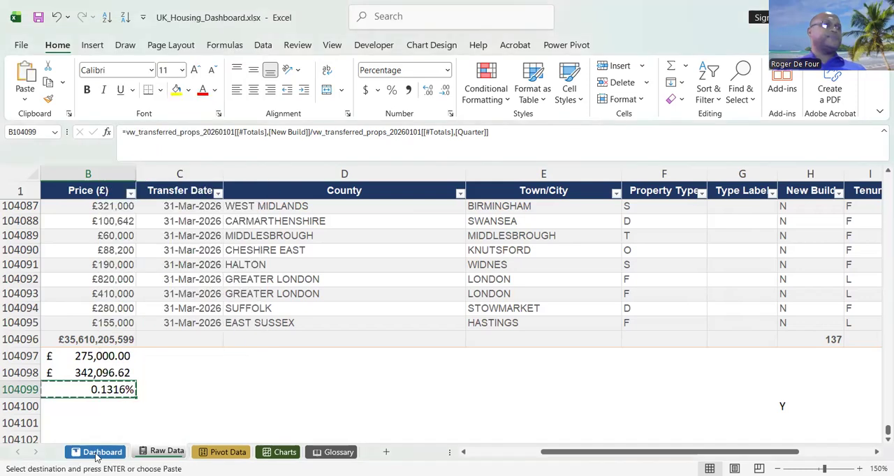
click(99, 452)
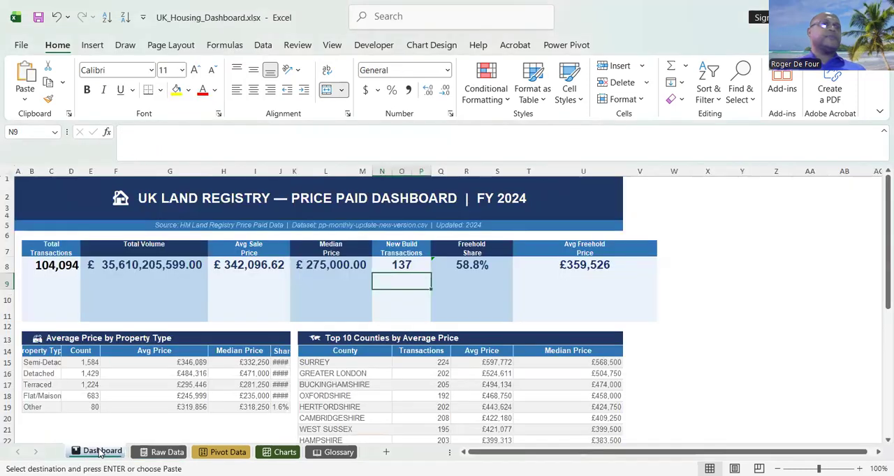
right_click(413, 280)
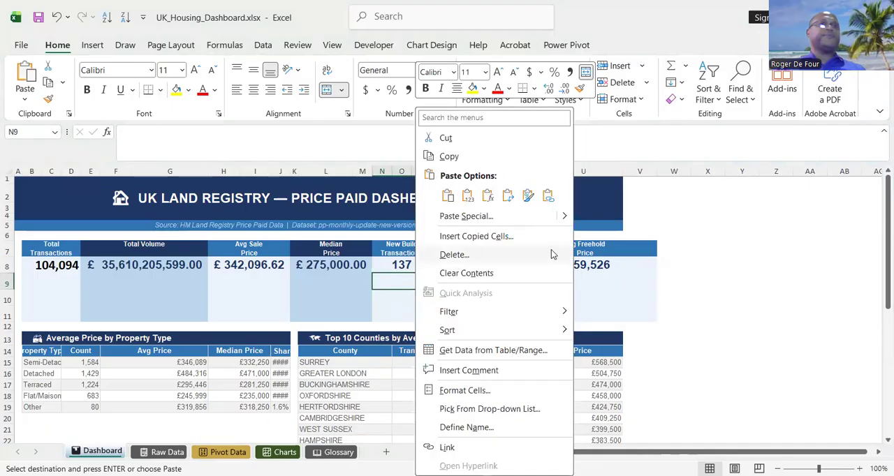
click(547, 197)
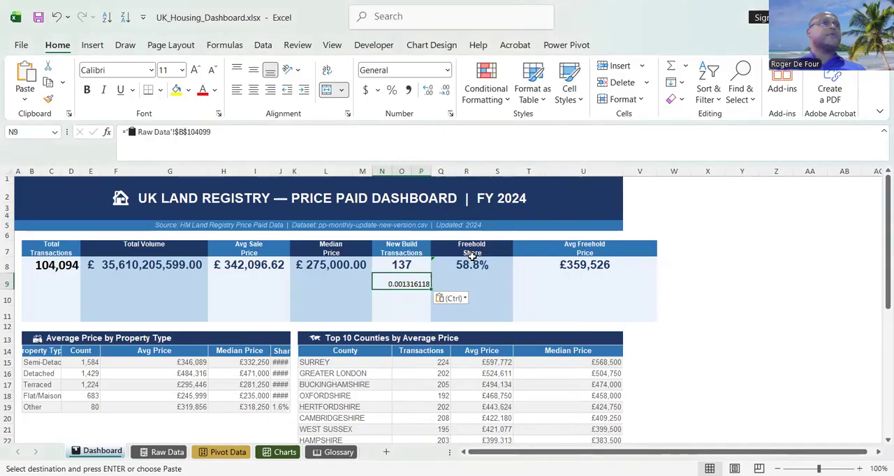
Format the linked new-build share in Dashboard cell N9 as a percentage with four decimal places.
click(392, 91)
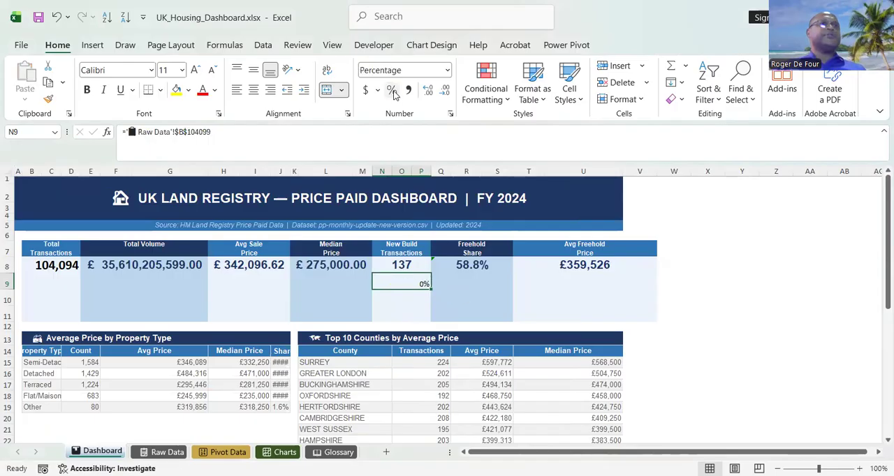
click(429, 93)
click(430, 95)
click(431, 97)
click(431, 97)
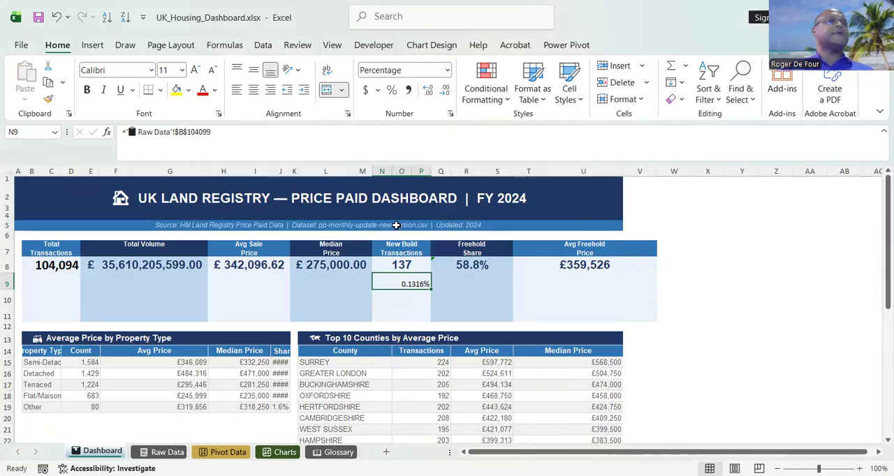
Set the new-build share in N9 to Arial, size 16, the font and size used by the figure above it.
click(407, 267)
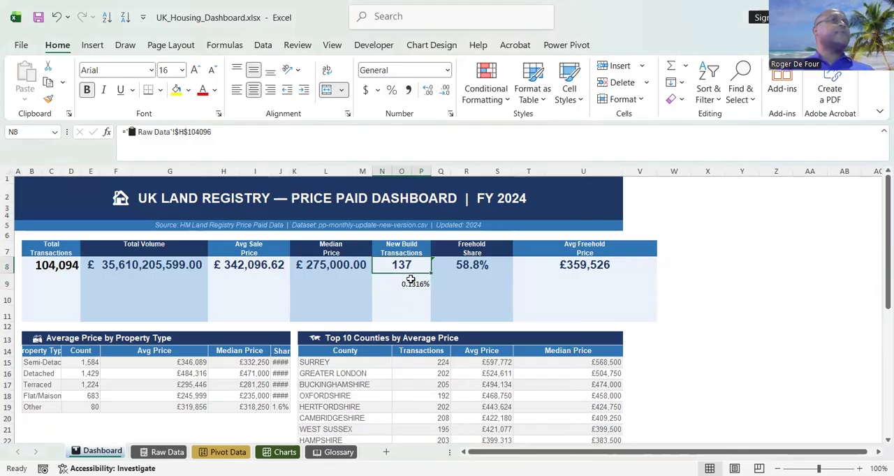
click(410, 280)
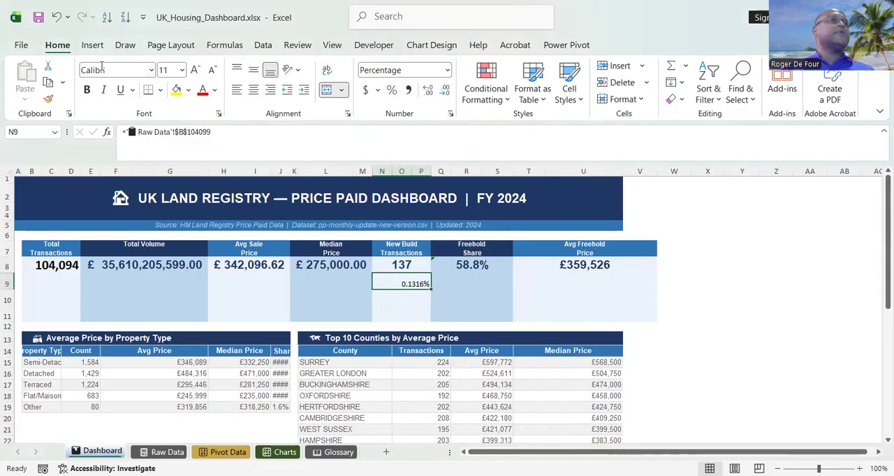
click(151, 70)
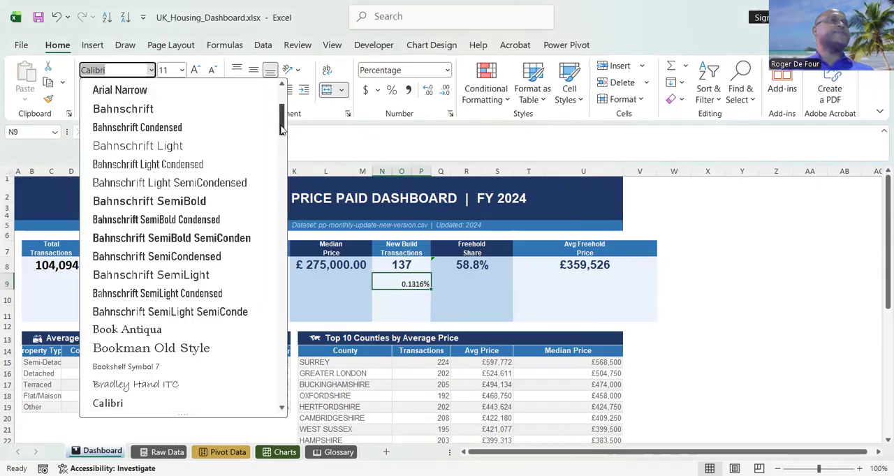
drag(281, 129, 281, 118)
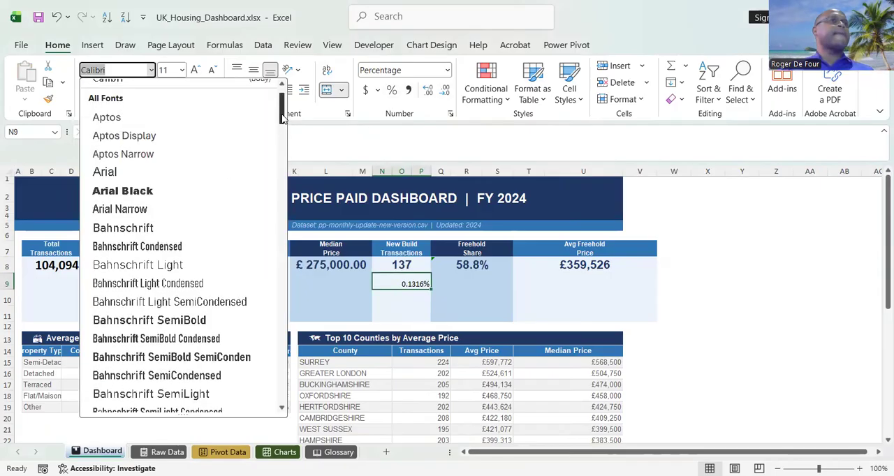
click(168, 173)
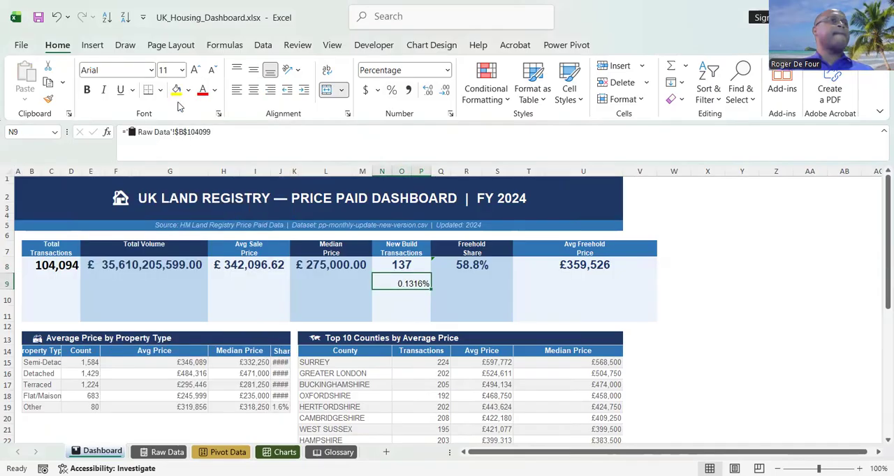
click(393, 265)
click(400, 285)
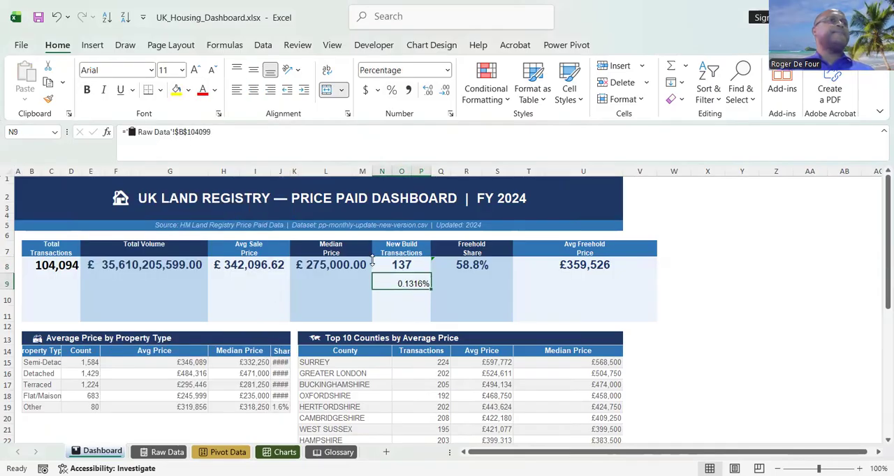
click(176, 71)
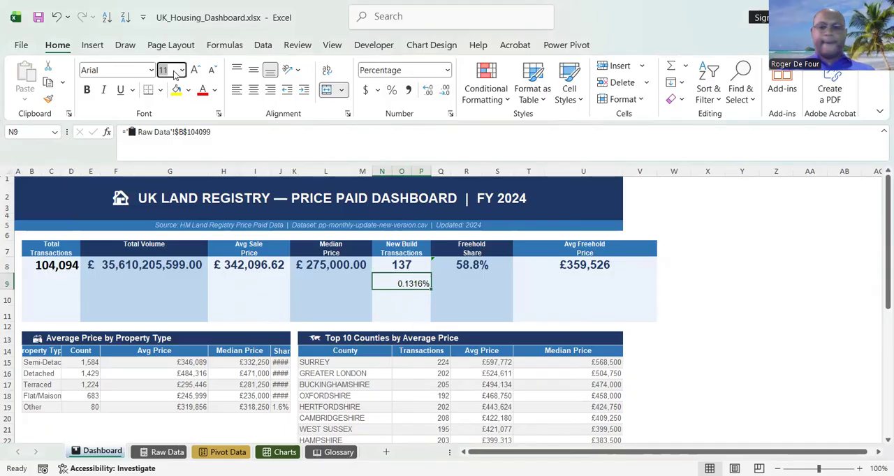
text(16)
key(Return)
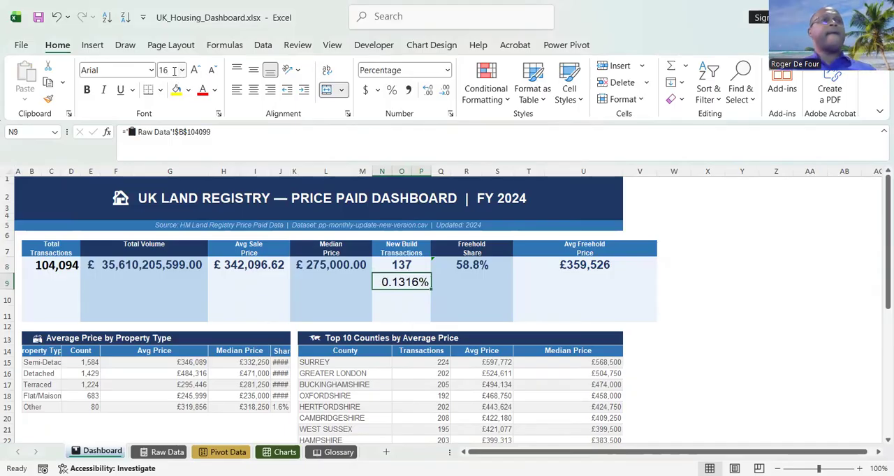
Examine the Tenure column on the Raw Data sheet and look up the freehold tenure_duration code in the Glossary.
click(480, 283)
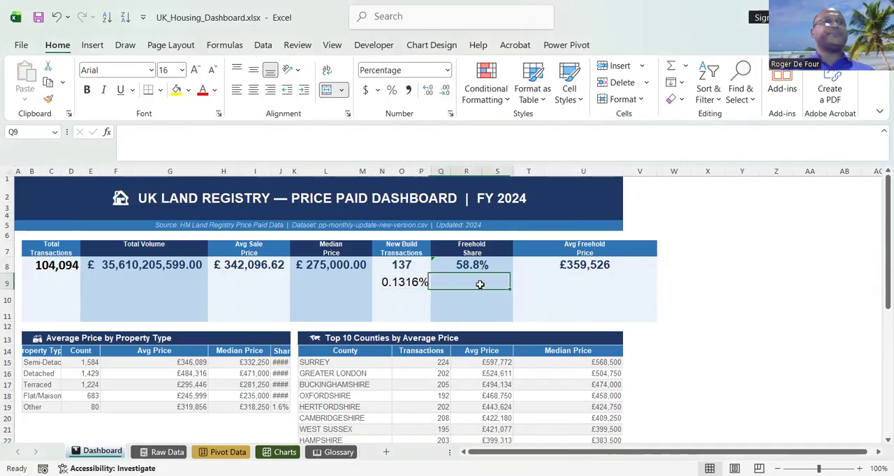
click(477, 264)
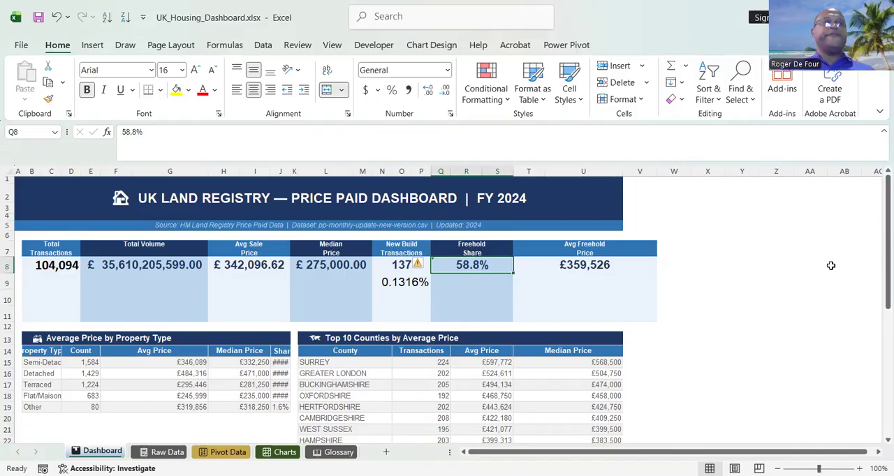
click(162, 453)
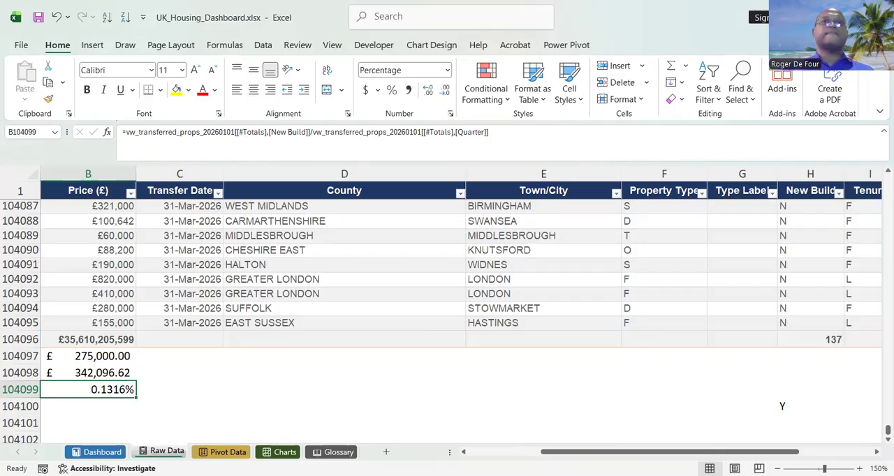
click(877, 452)
click(877, 452)
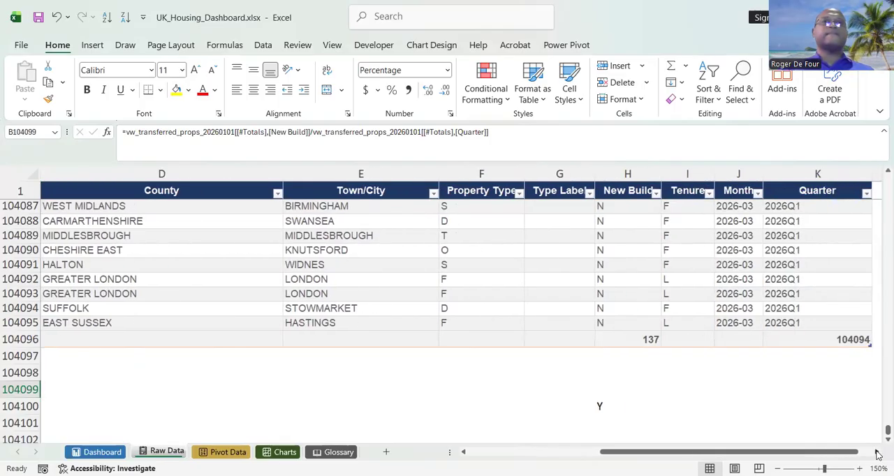
click(876, 452)
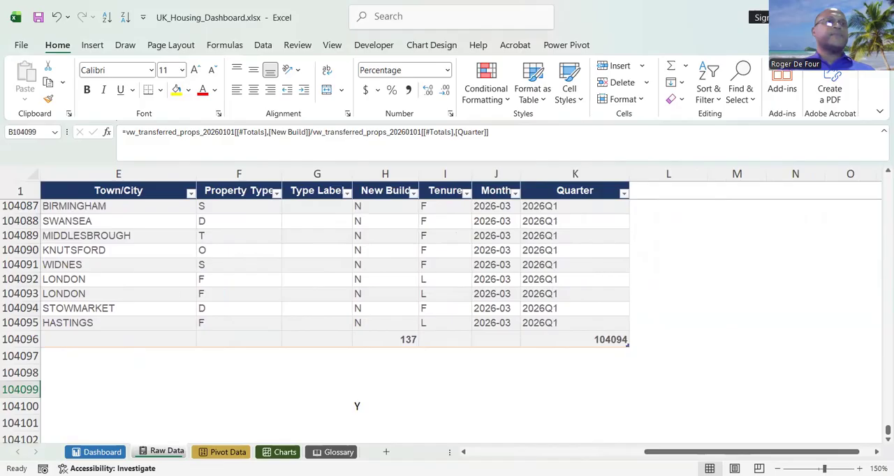
click(332, 452)
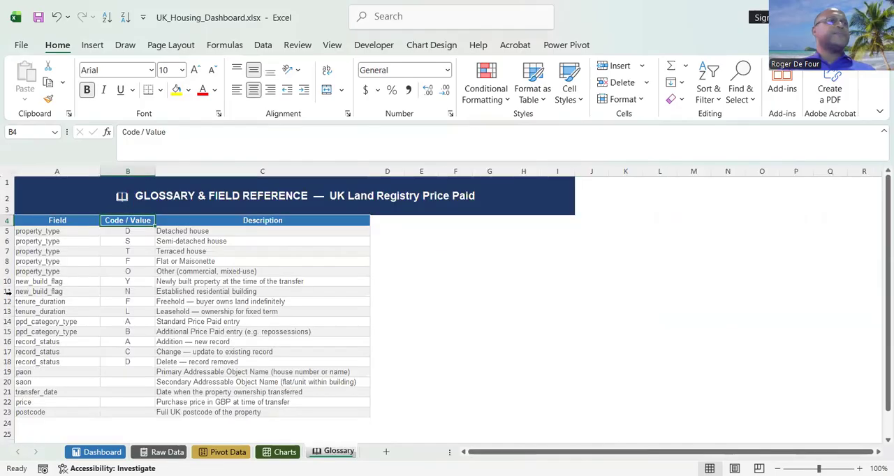
click(9, 261)
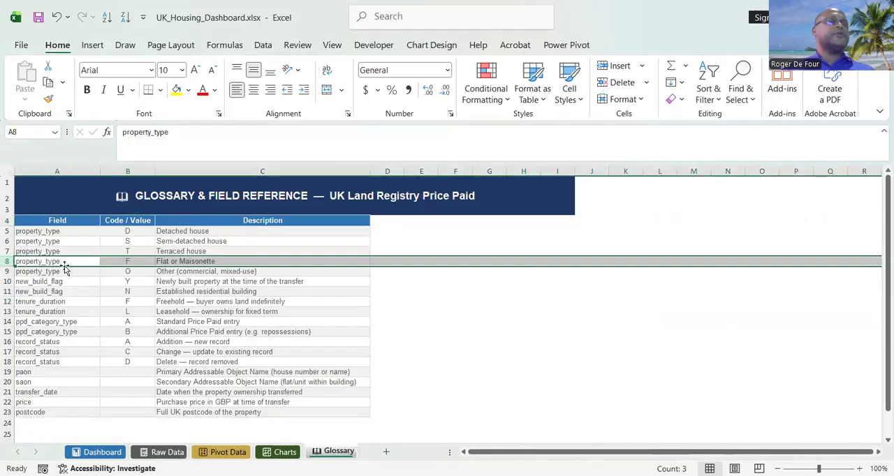
click(138, 303)
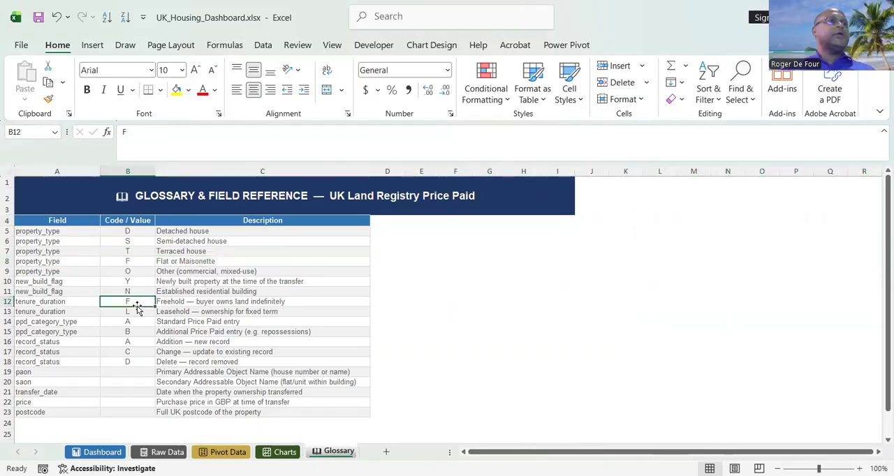
click(140, 261)
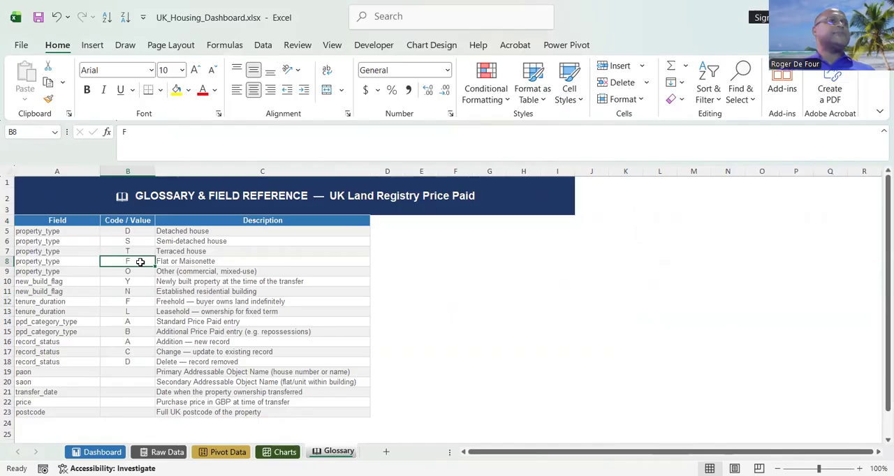
click(136, 302)
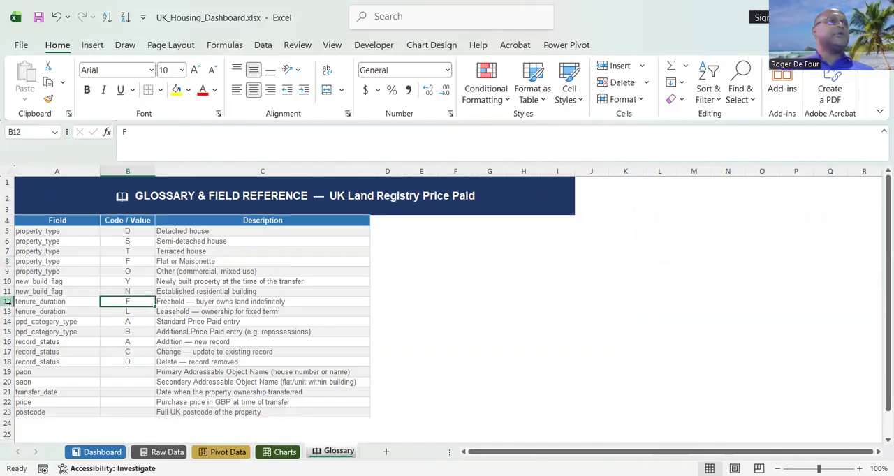
click(8, 302)
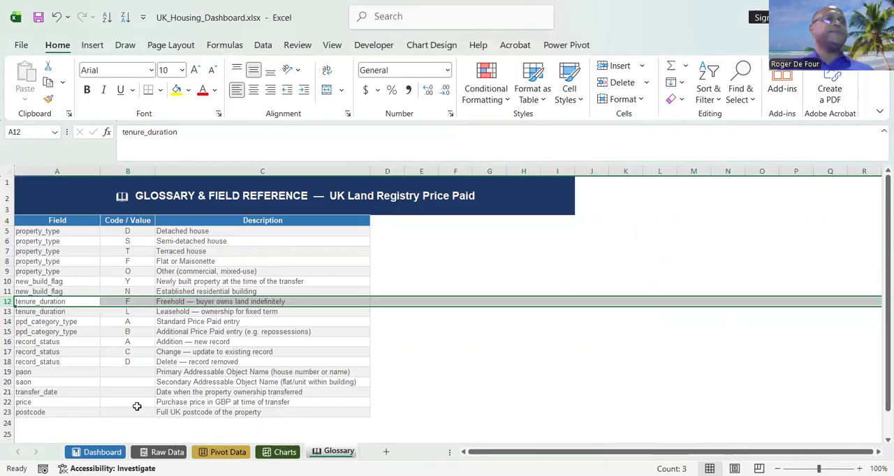
Clear the Freehold Share value in Dashboard cell Q8 and enter the criterion F in Raw Data cell J104100.
click(112, 453)
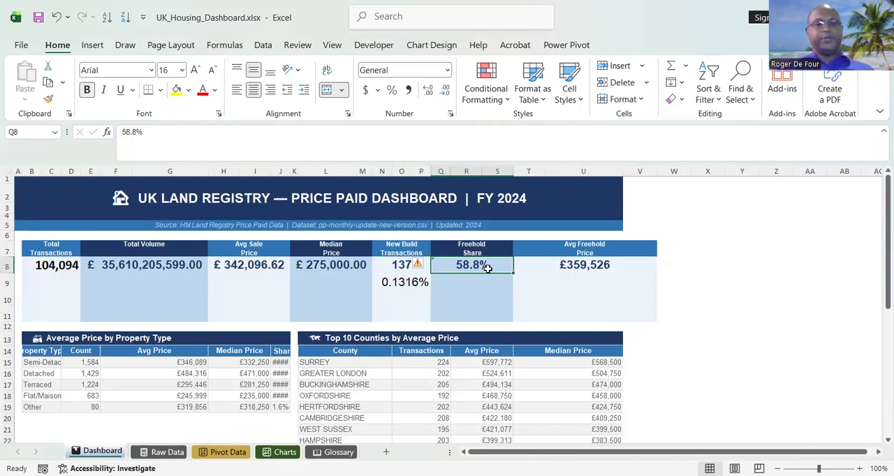
key(Delete)
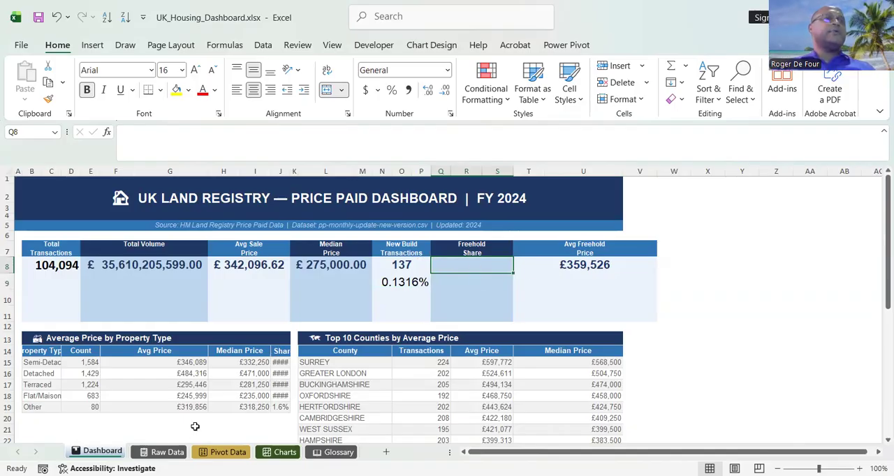
click(163, 452)
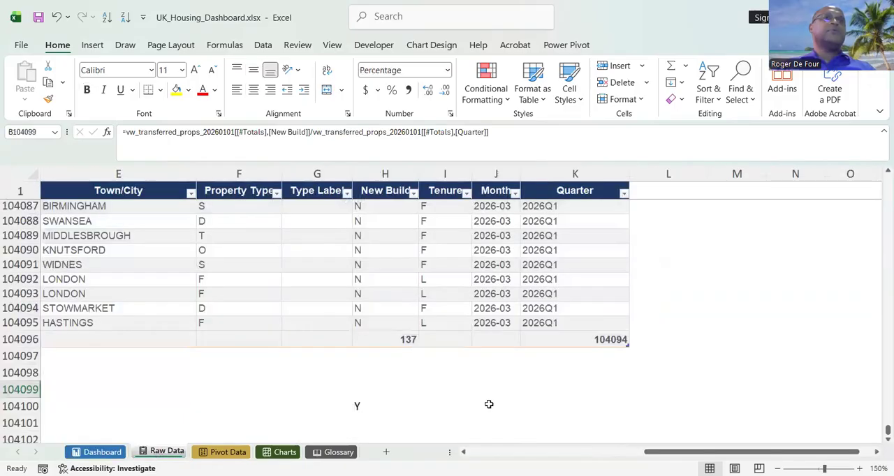
click(439, 341)
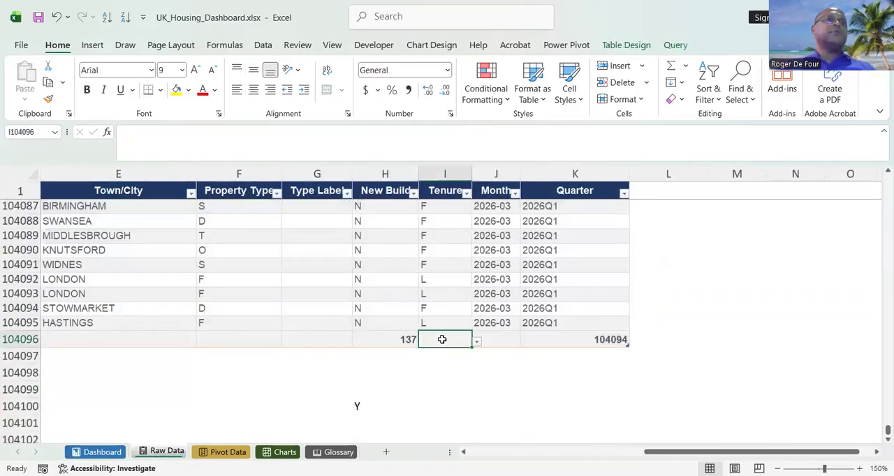
click(404, 340)
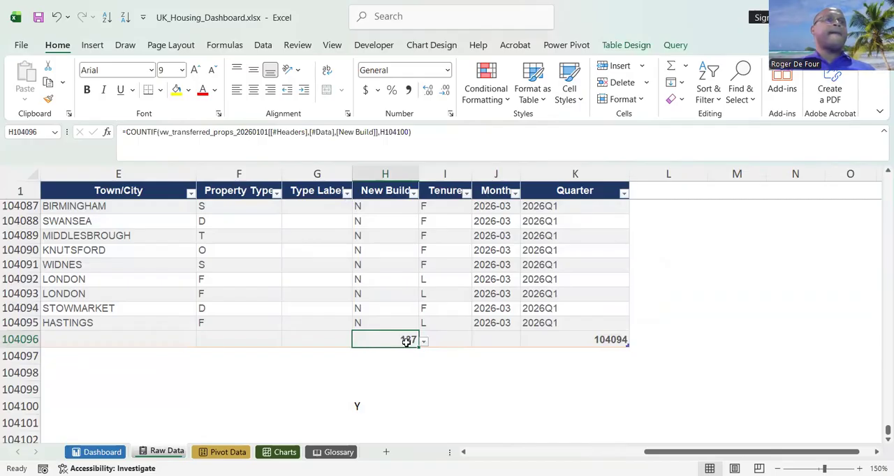
click(496, 407)
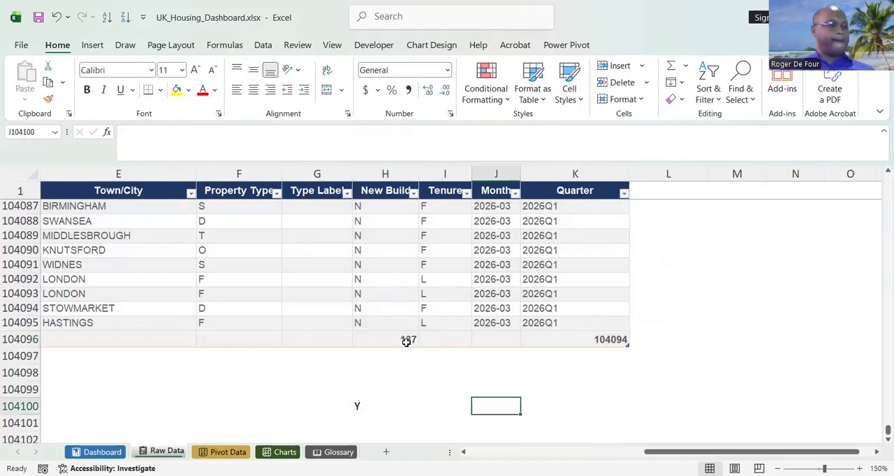
text(F)
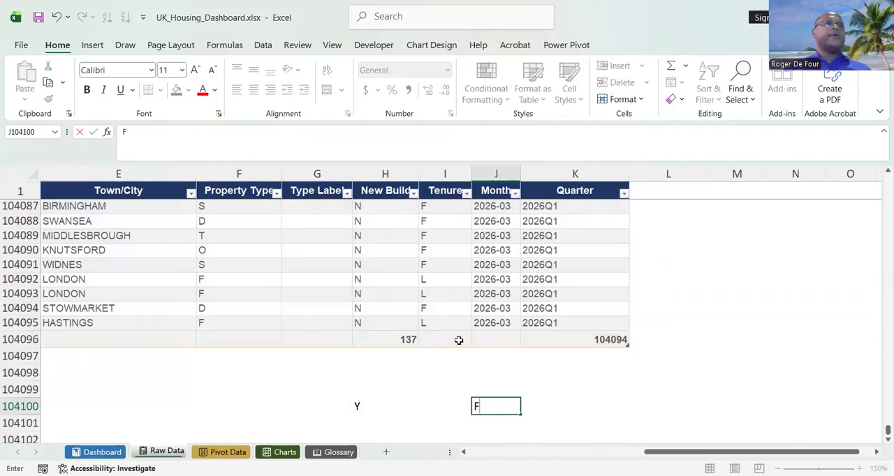
click(459, 340)
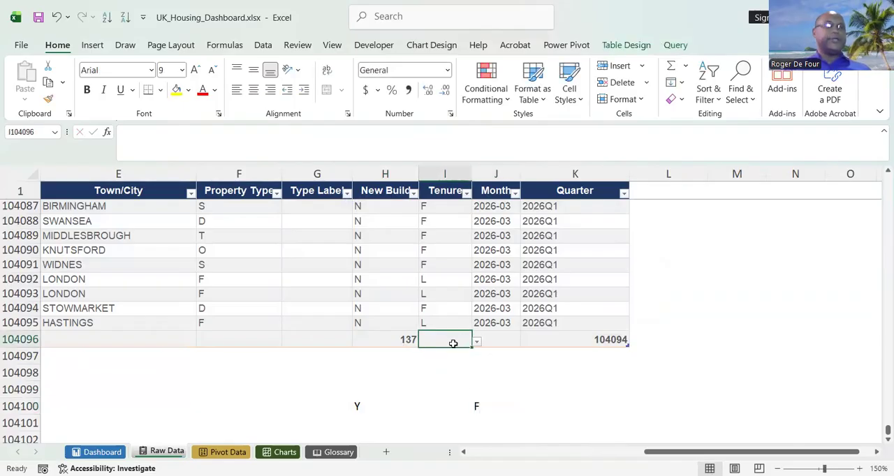
Insert a COUNTIF function in the Tenure column's total cell I104096, finding it through a function search.
click(476, 342)
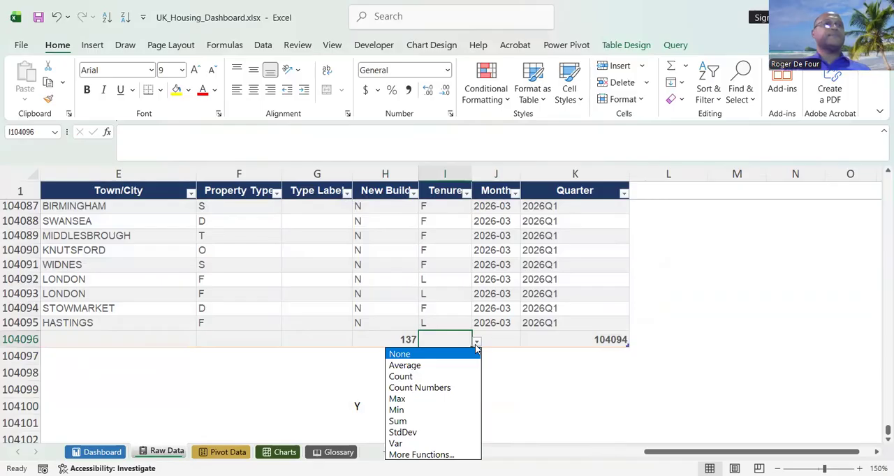
key(Down)
key(Down)
key(Down)
key(Down)
key(Down)
key(Down)
key(Down)
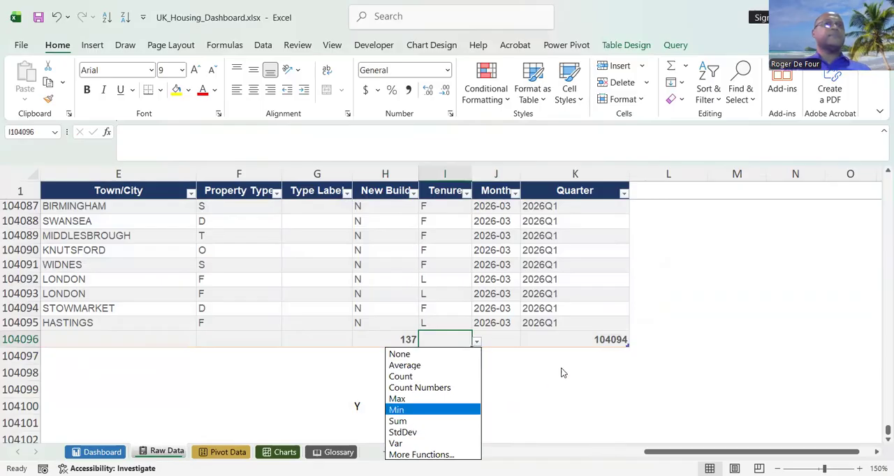
click(884, 440)
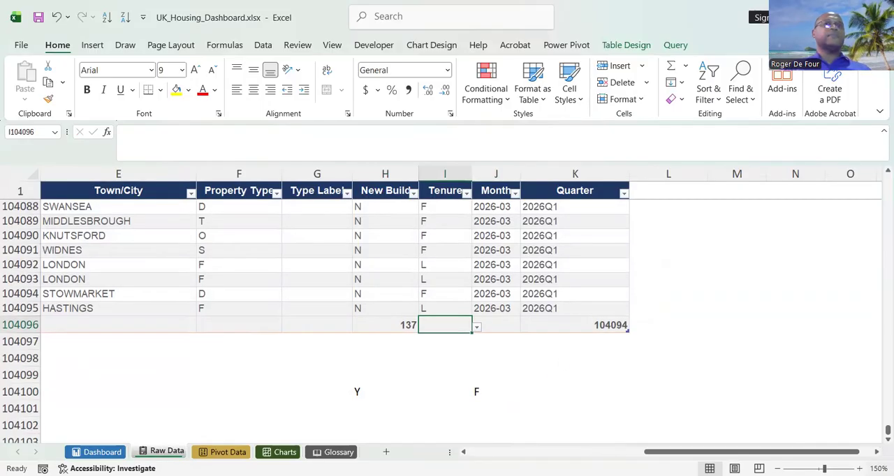
click(887, 440)
click(887, 440)
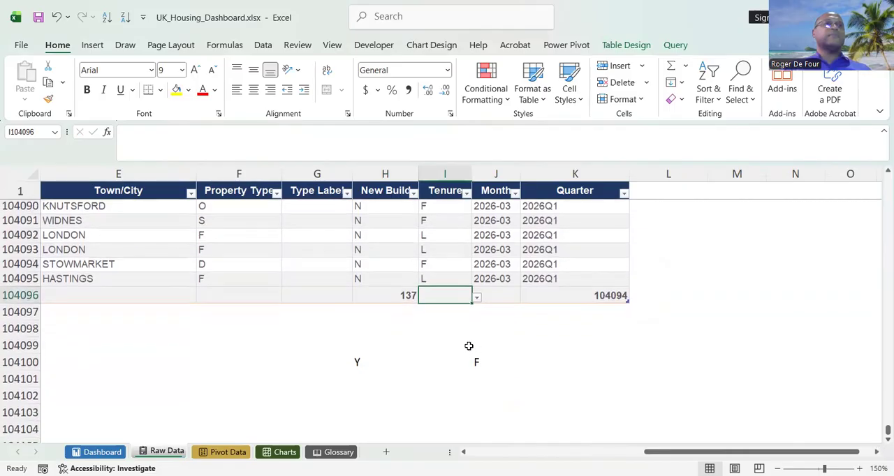
click(476, 297)
click(441, 410)
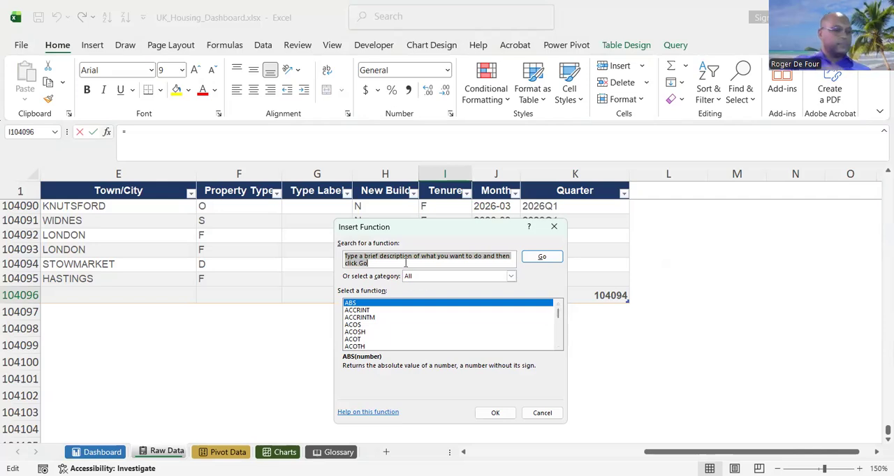
text(c)
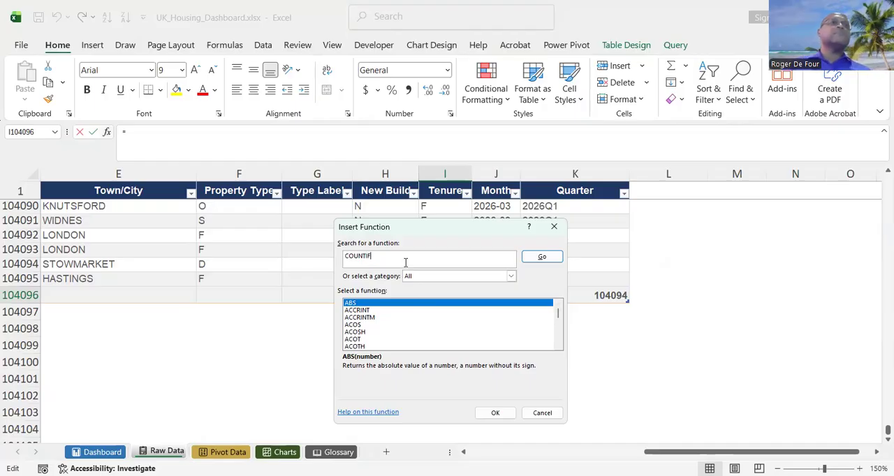
click(541, 257)
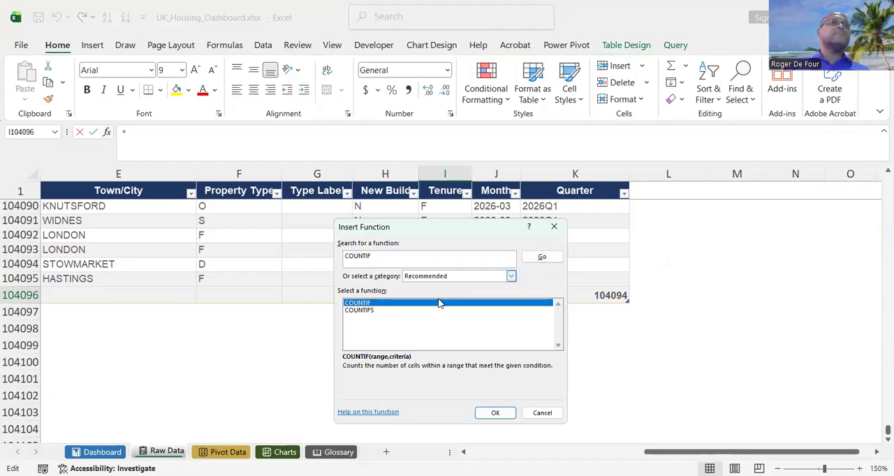
double_click(354, 303)
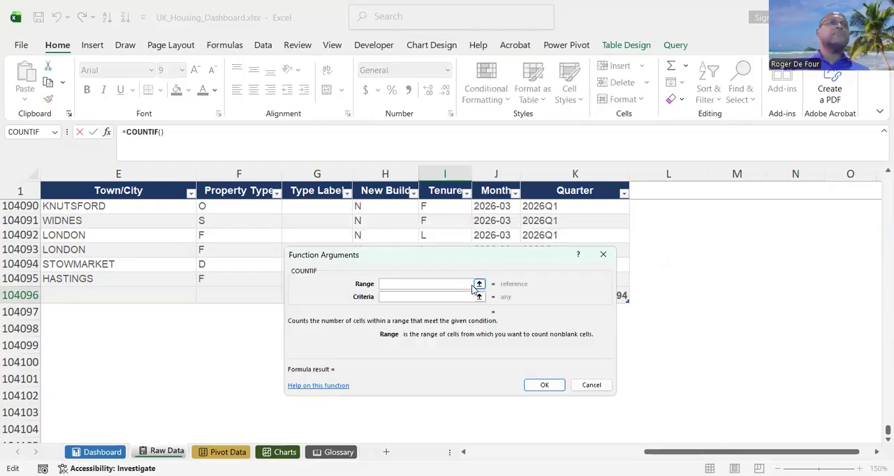
Set COUNTIF's range to the whole Tenure column including its header and its criteria to J104100, and accept the formula.
click(479, 285)
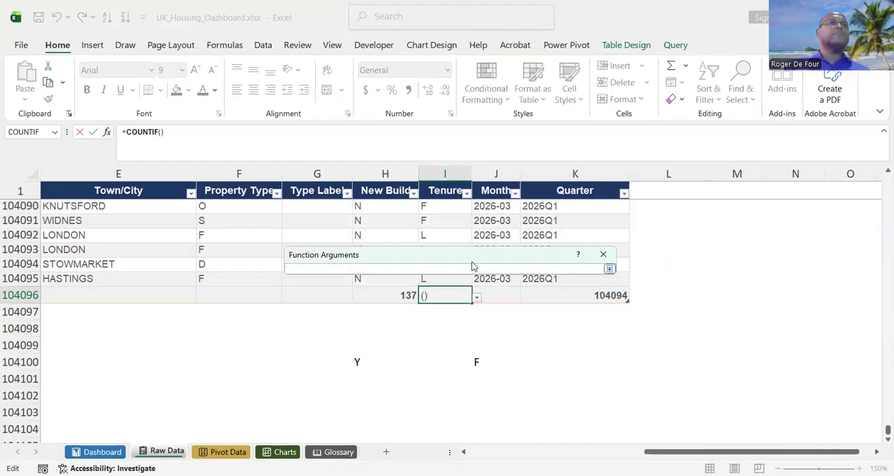
click(439, 277)
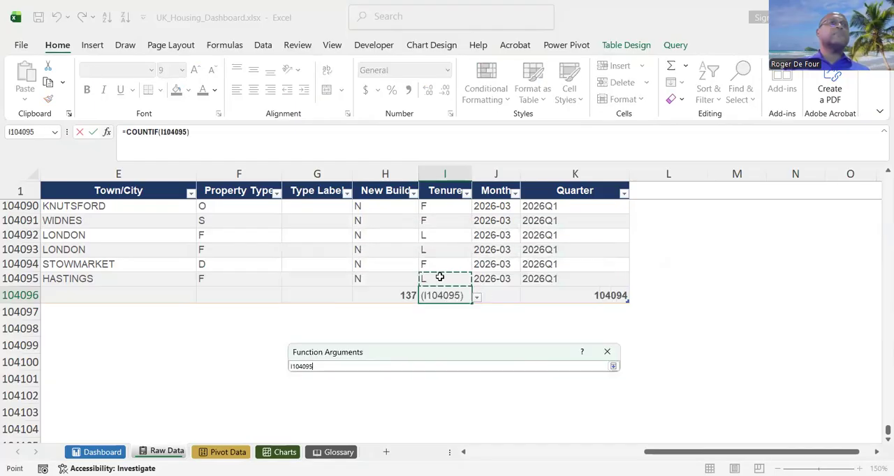
key(ctrl+shift+Up)
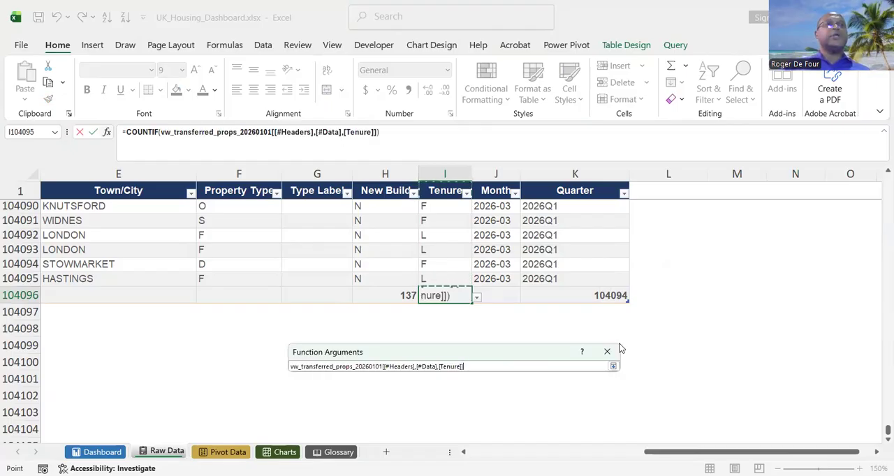
click(612, 368)
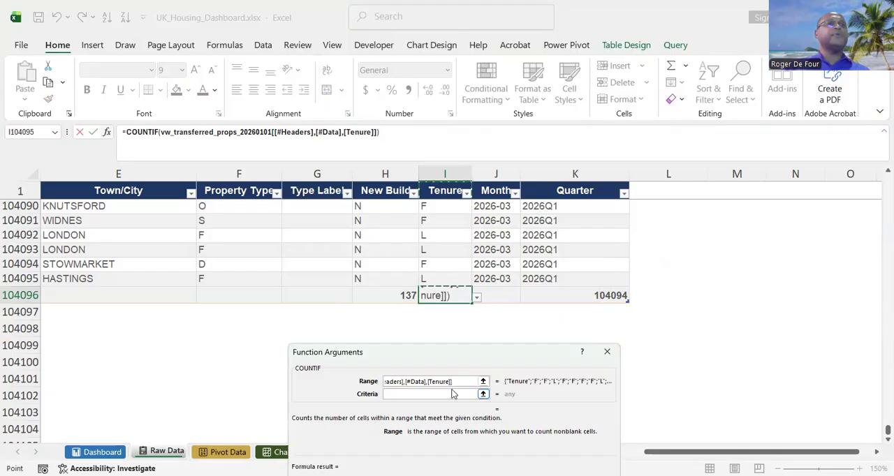
click(497, 395)
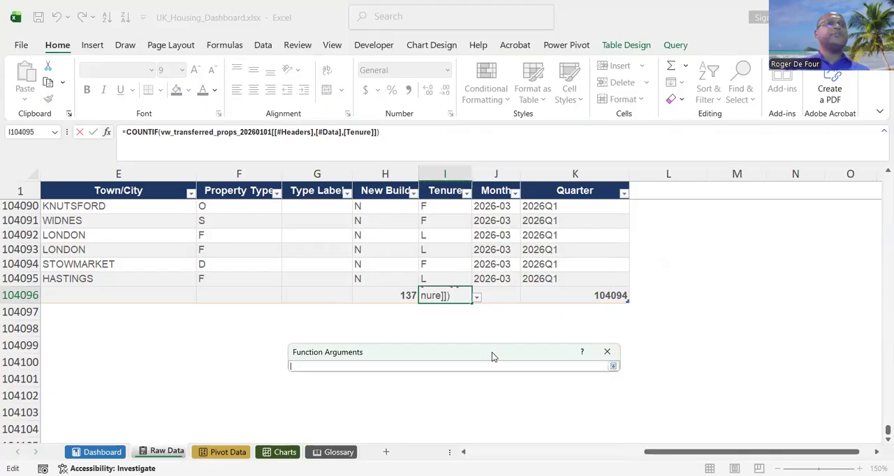
drag(491, 352, 500, 400)
click(473, 361)
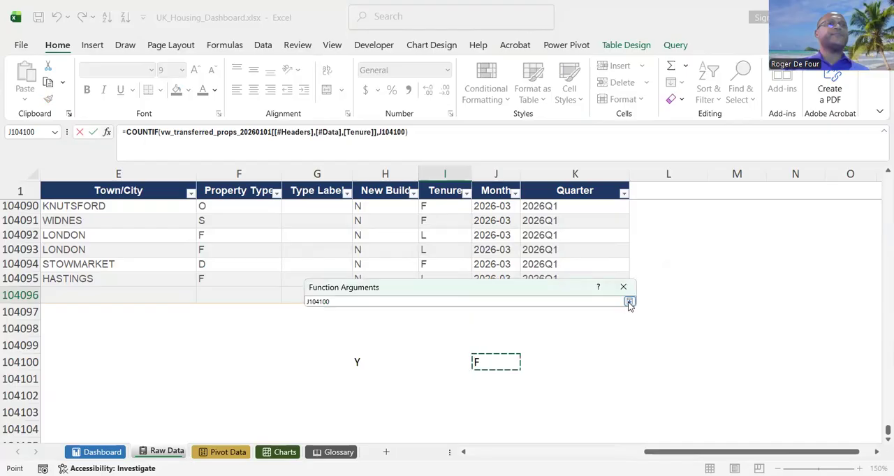
click(626, 301)
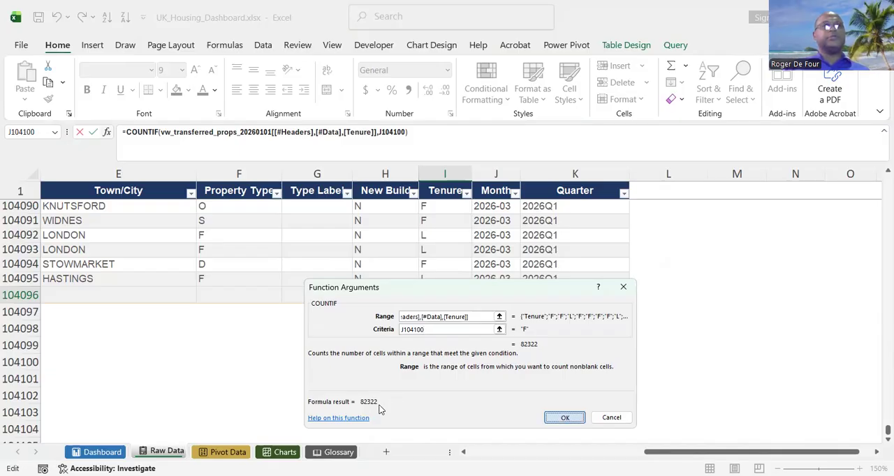
click(564, 416)
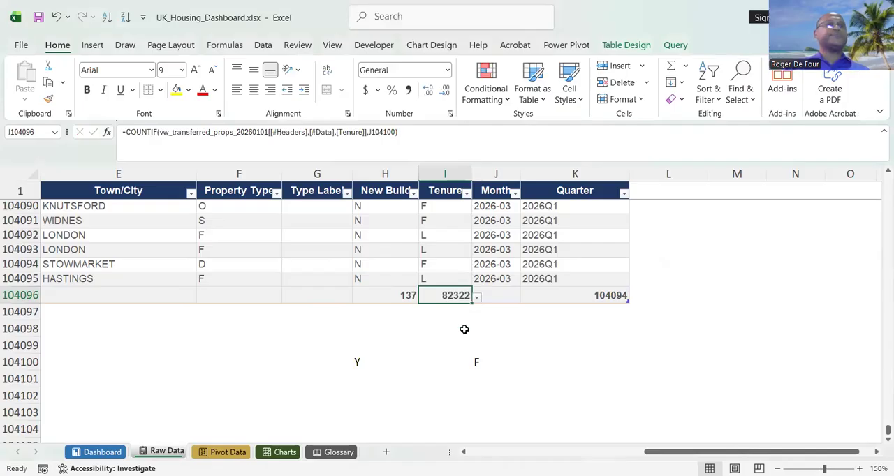
Enter the label Freehold in Raw Data cell A104100, below the Median and Average rows.
scroll(464, 328, left, 5)
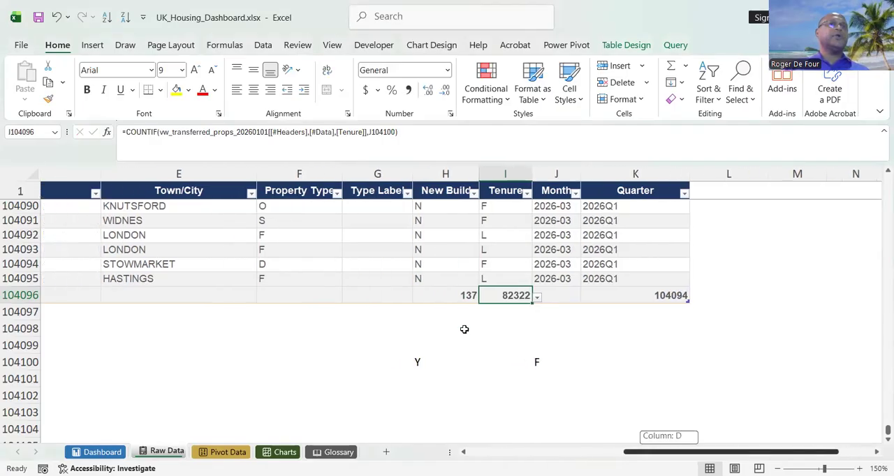
scroll(464, 329, left, 1)
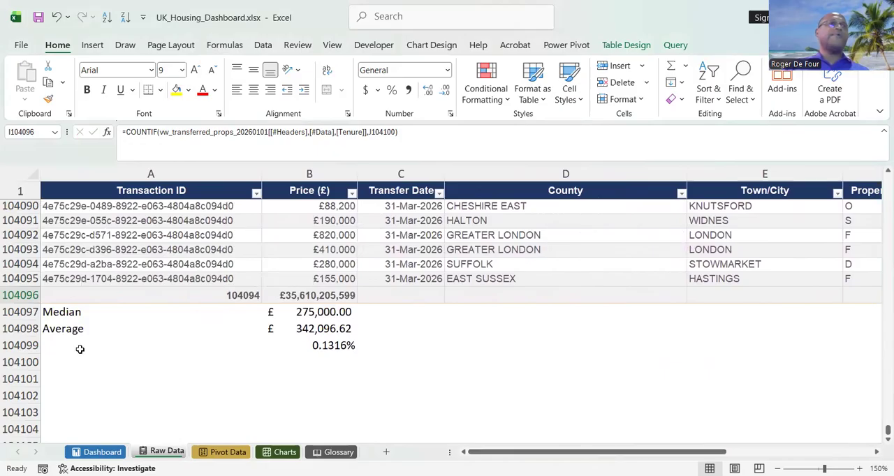
click(78, 364)
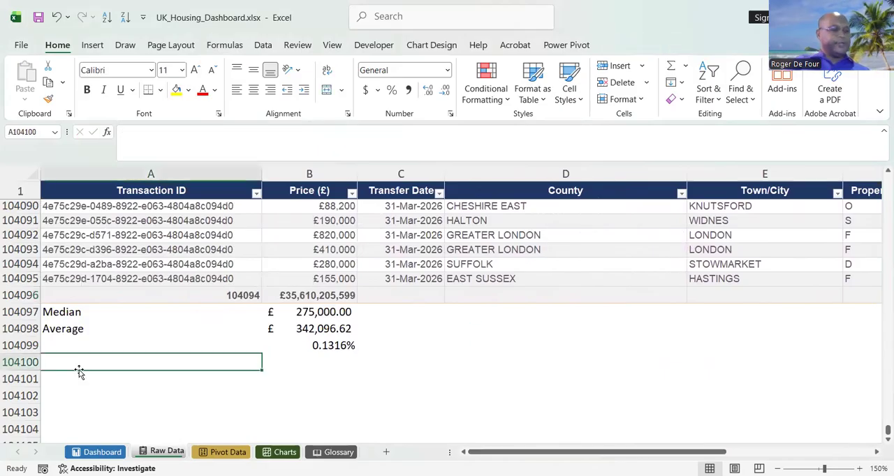
text(Freehold)
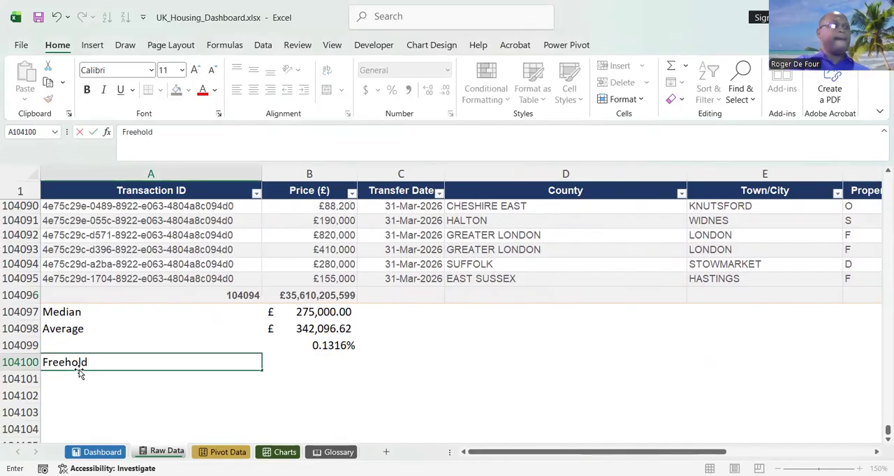
Label Raw Data cell A104099 as New Build % and extend the label in A104100 to Freehold %.
click(84, 344)
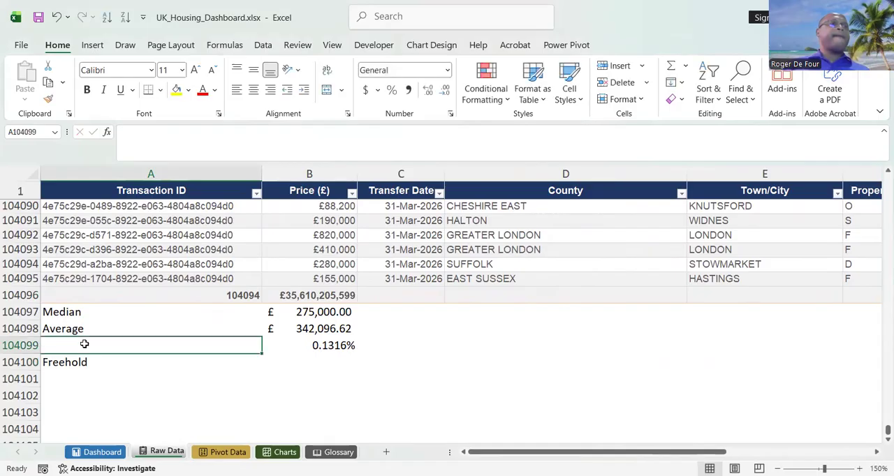
click(103, 452)
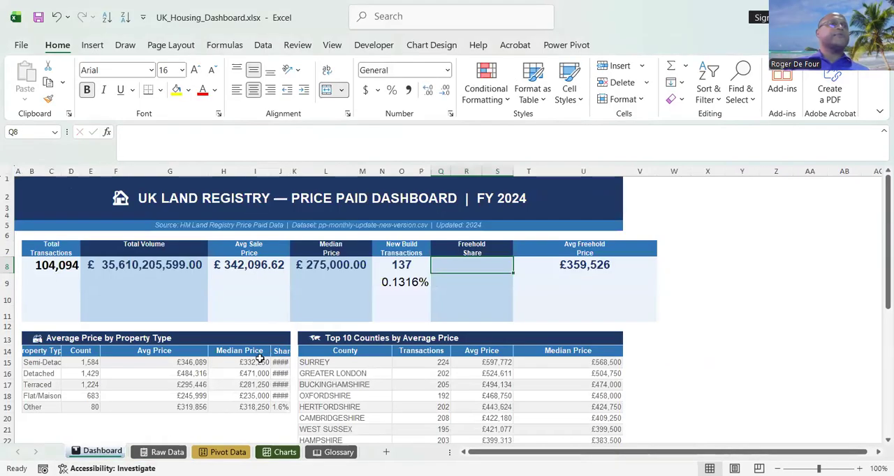
click(145, 453)
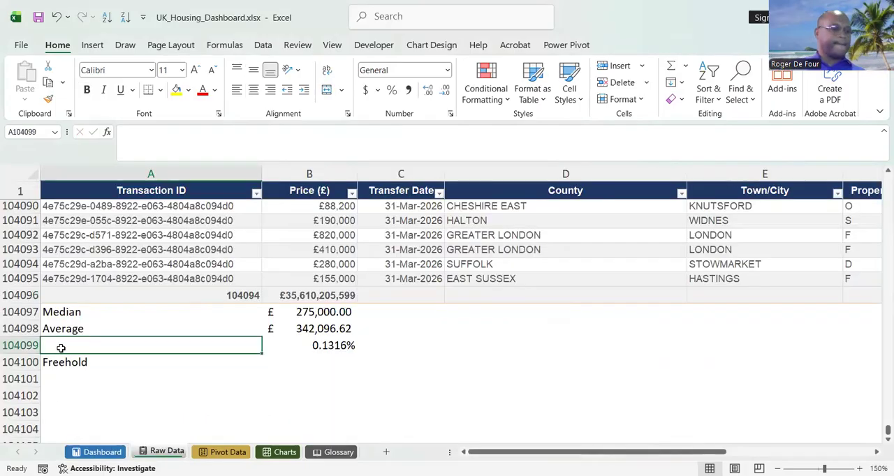
text(New Build %)
click(115, 368)
double_click(120, 365)
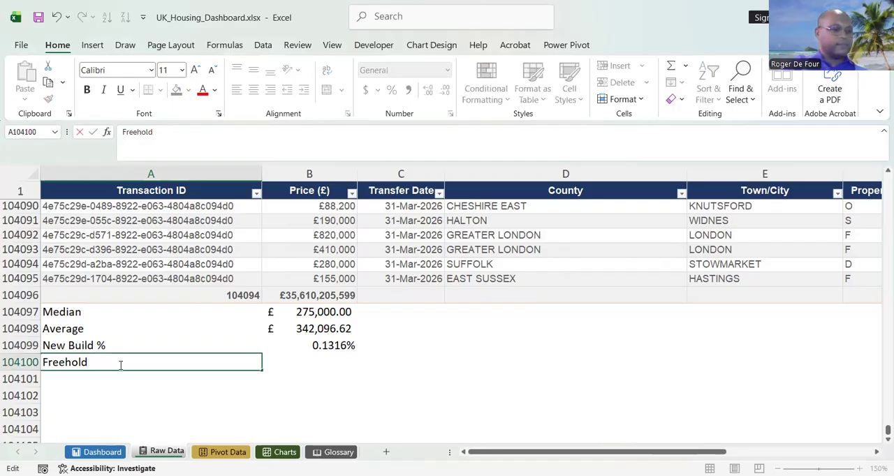
text(%)
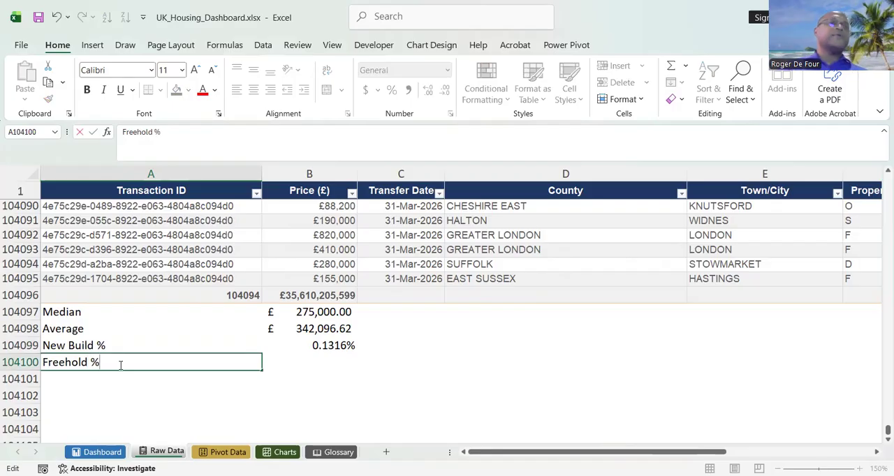
Enter a formula in B104100 dividing the Tenure total in I104096 by the Quarter total in K104096.
click(298, 366)
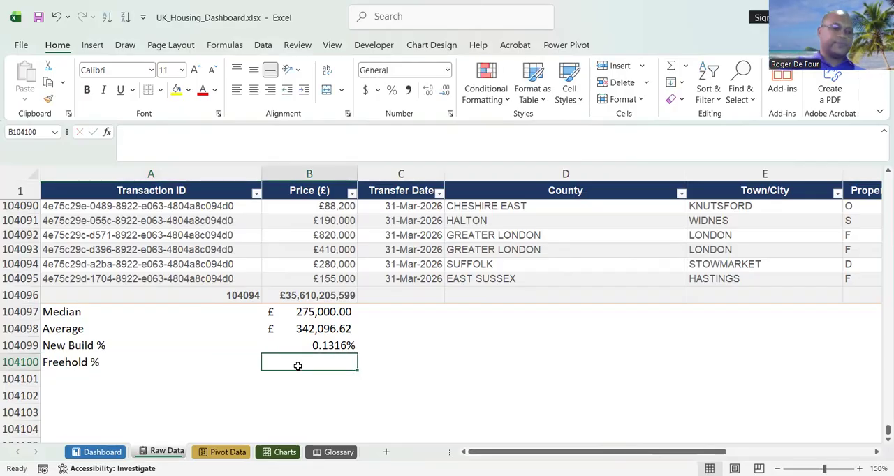
text(=)
drag(698, 452, 878, 458)
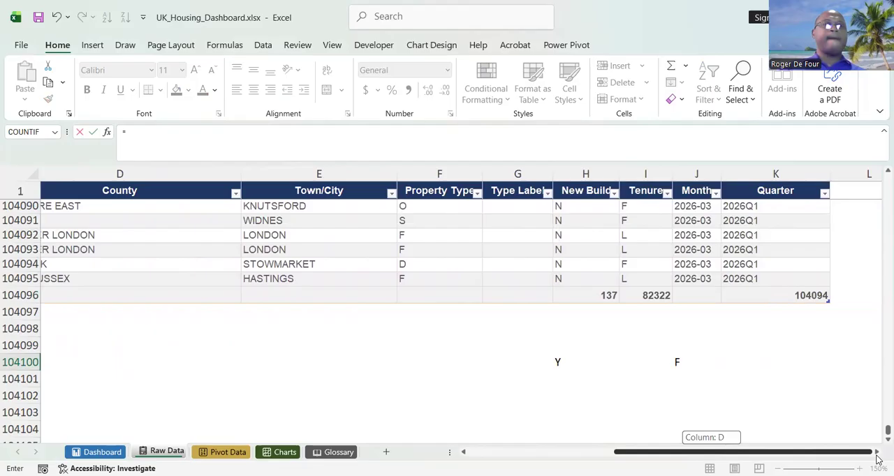
click(660, 296)
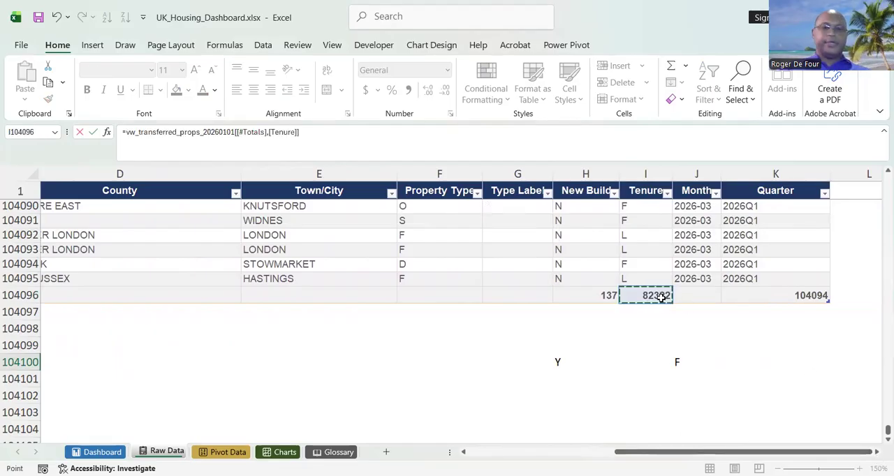
text(/)
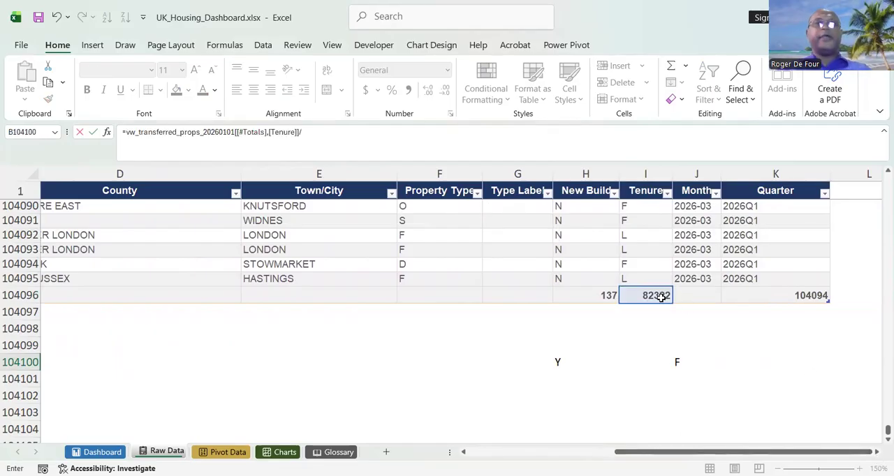
click(810, 295)
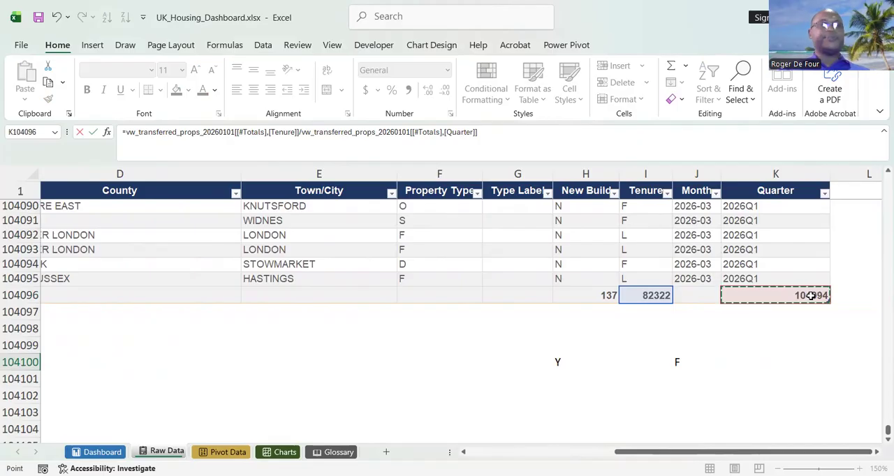
key(Return)
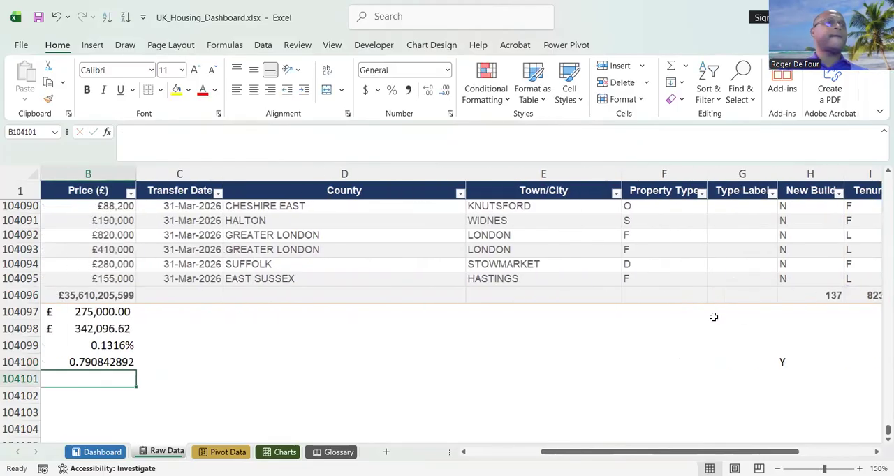
Apply the percentage format of the new-build share in B104099 to the freehold share in B104100.
click(105, 344)
click(49, 98)
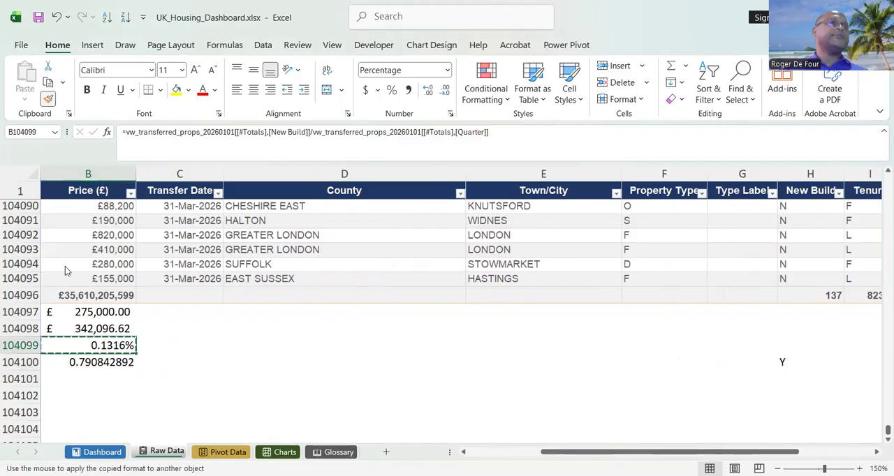
click(100, 362)
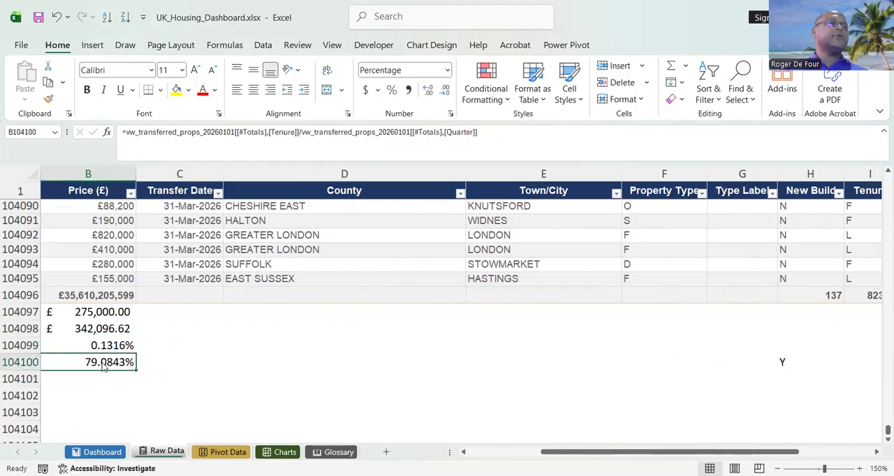
Copy the freehold share from Raw Data B104100 and paste it as a link into Dashboard cell Q9 under Freehold Share.
right_click(100, 362)
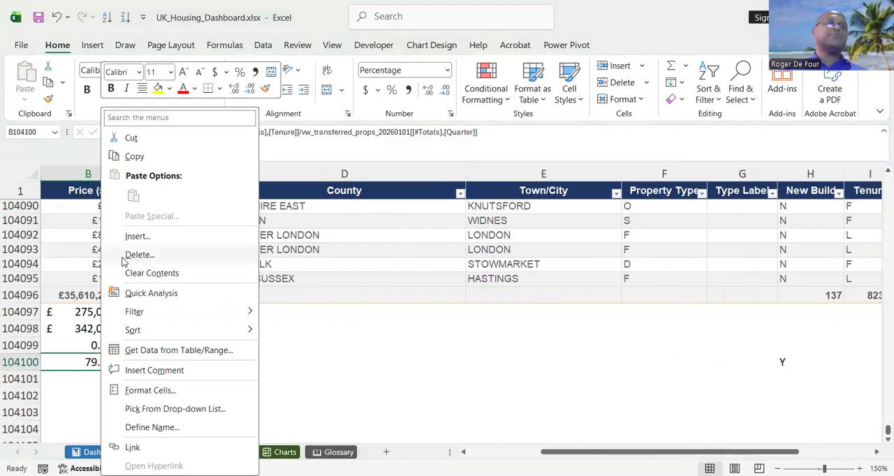
click(134, 156)
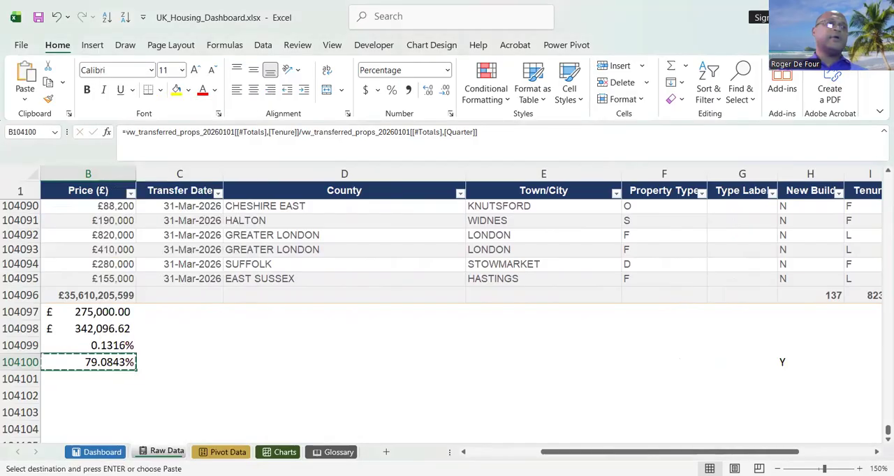
click(97, 452)
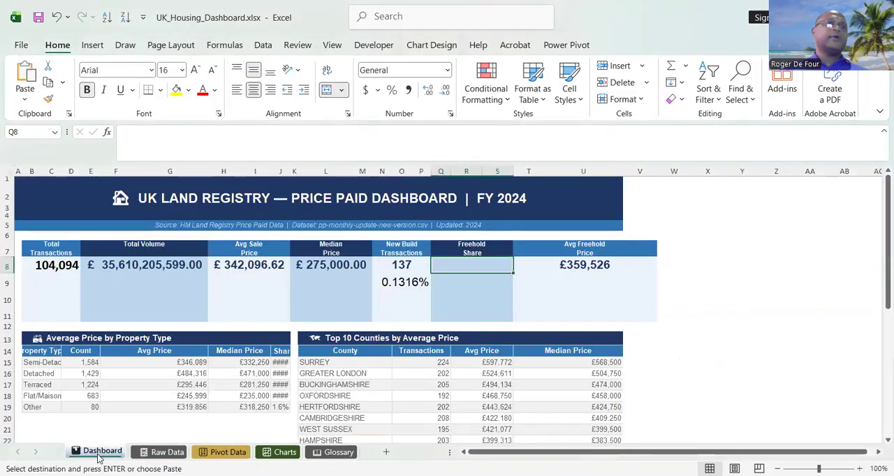
click(456, 281)
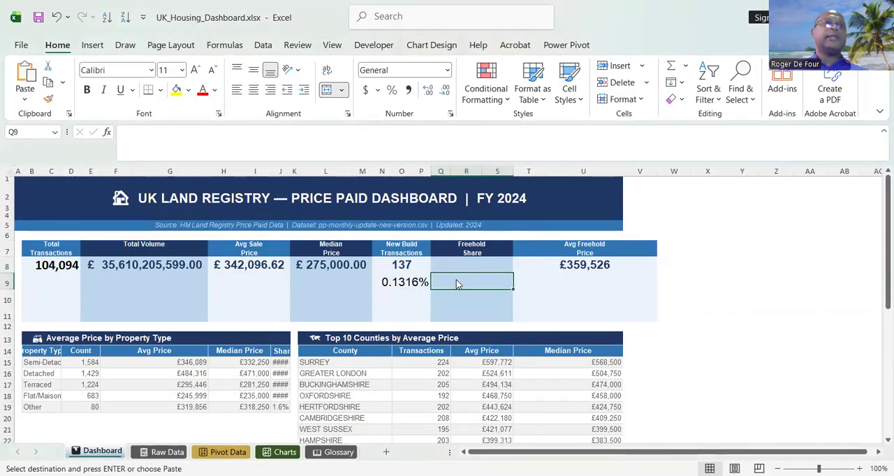
right_click(456, 281)
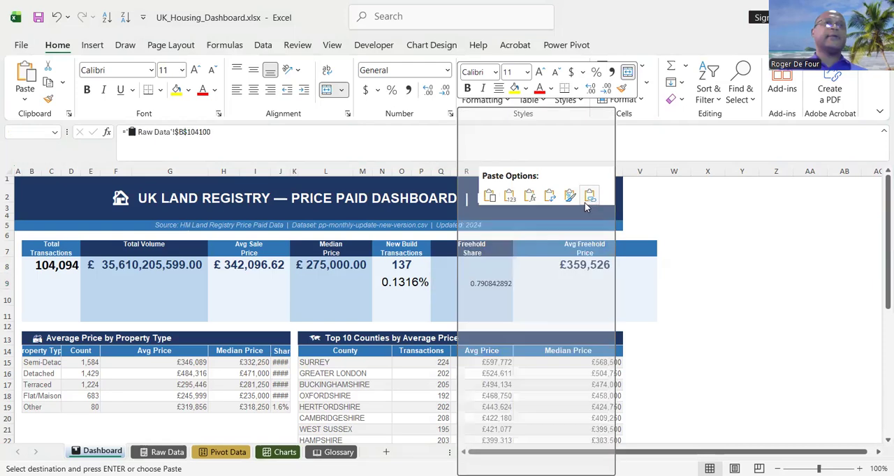
click(585, 203)
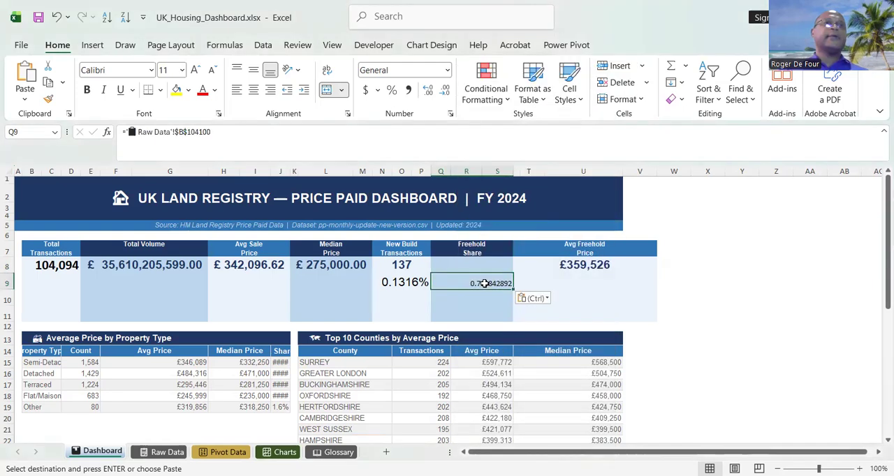
Set the font of the linked freehold share in Q9 to Arial, size 16.
click(149, 70)
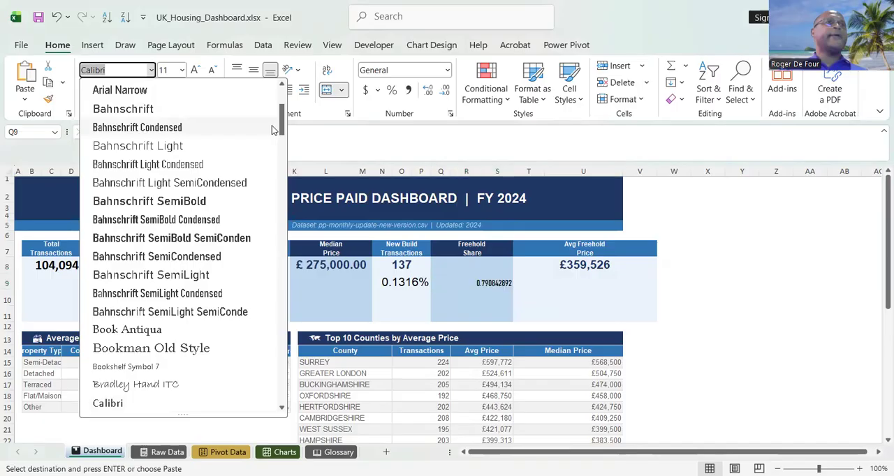
scroll(166, 132, up, 3)
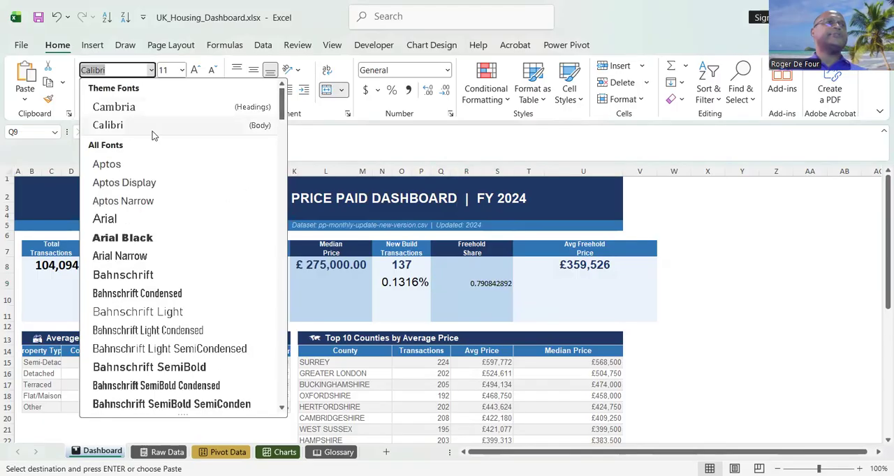
click(137, 221)
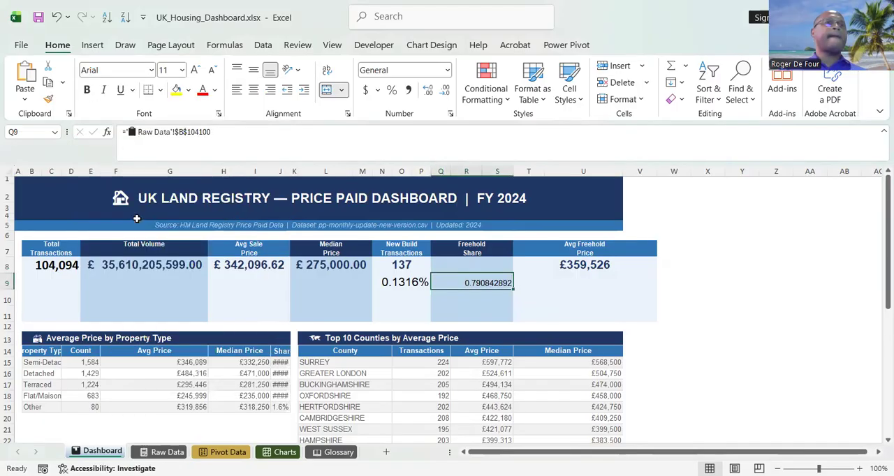
click(182, 70)
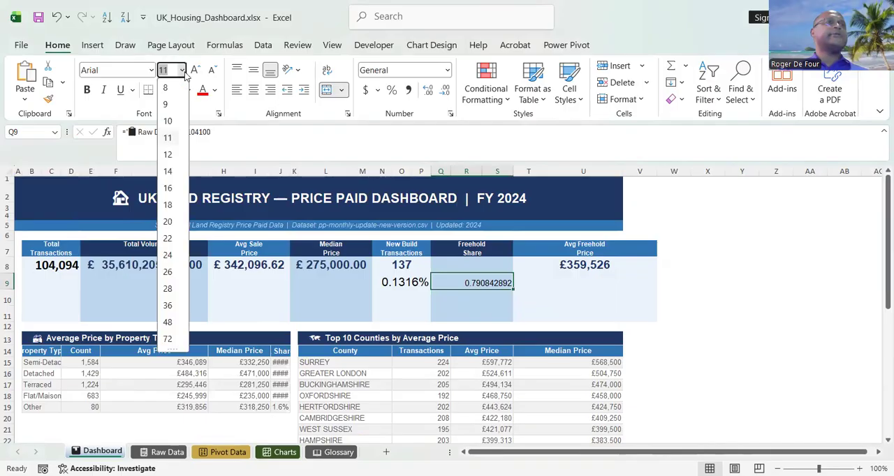
click(170, 190)
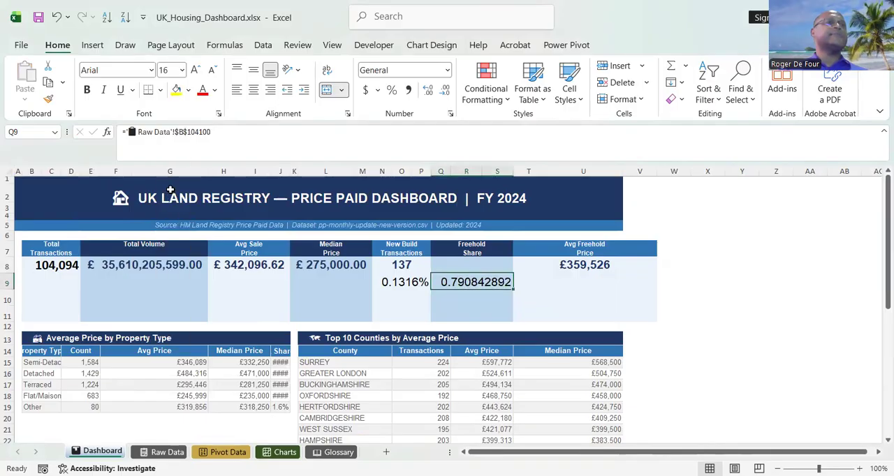
Format the freehold share in Q9 as a percentage with two decimal places.
click(391, 90)
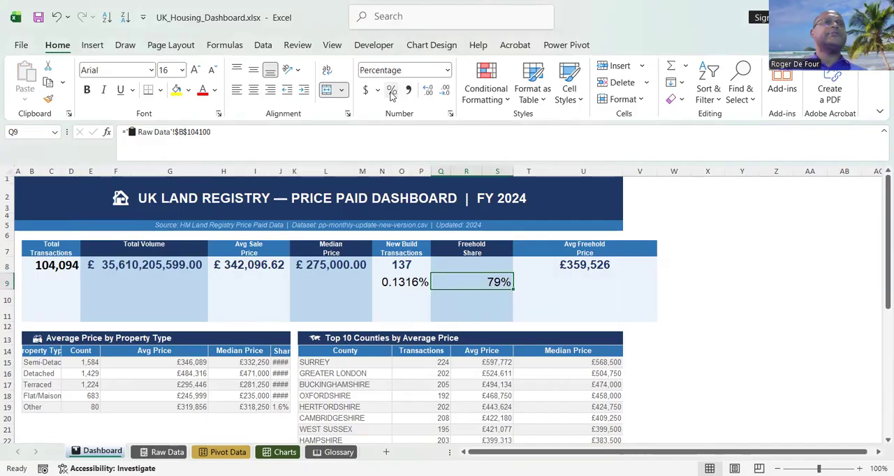
click(427, 93)
click(428, 92)
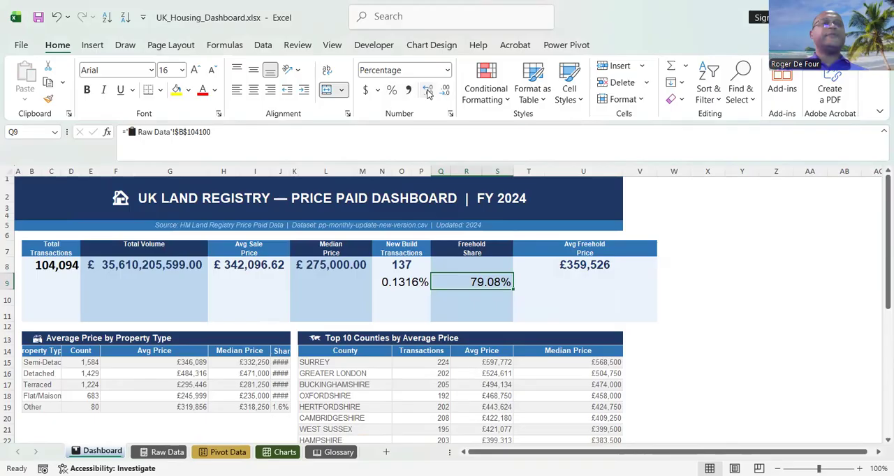
click(428, 92)
click(428, 93)
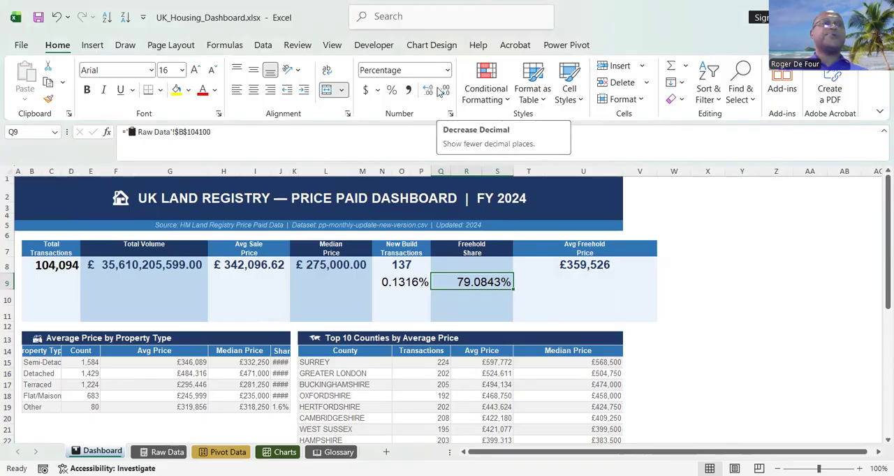
click(444, 93)
click(445, 94)
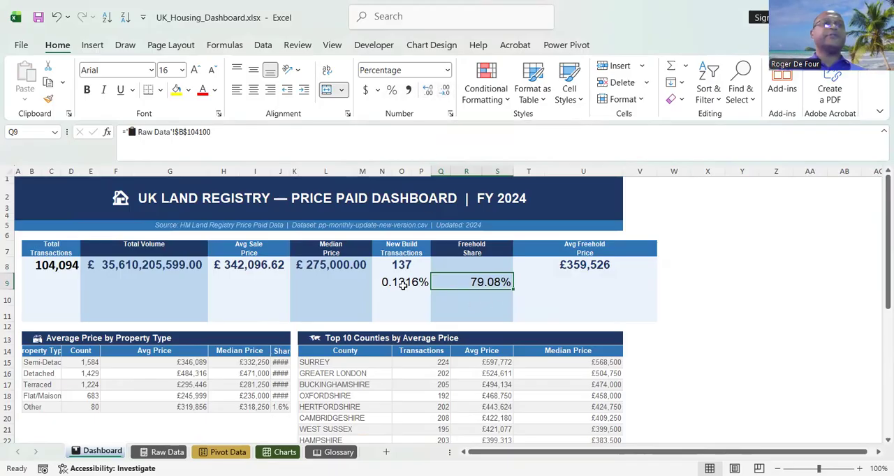
Copy the Tenure total from Raw Data I104096 and paste it as a link into Dashboard cell Q8 under Freehold Share.
click(455, 265)
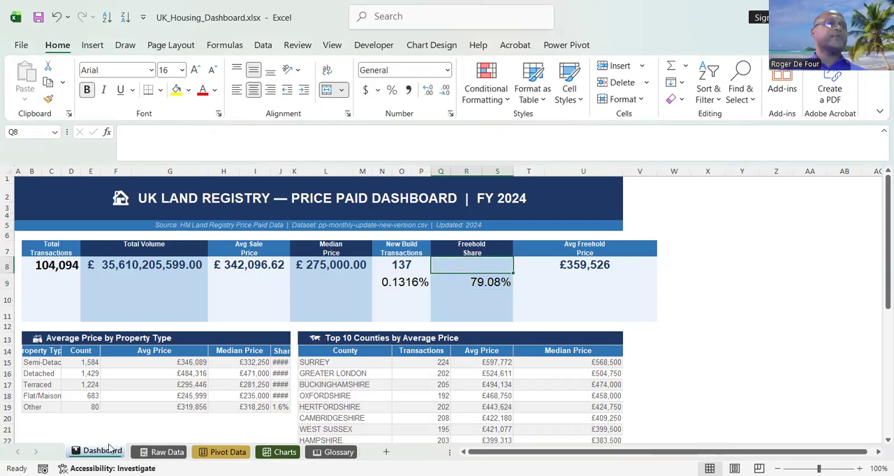
click(165, 453)
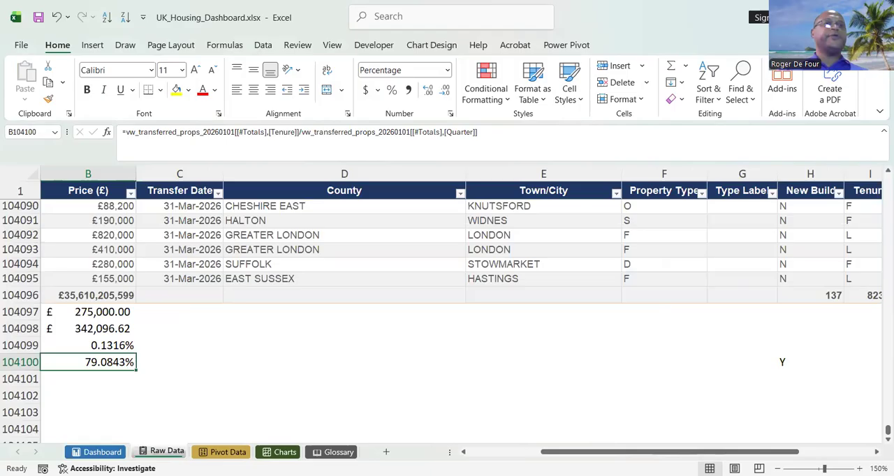
click(877, 451)
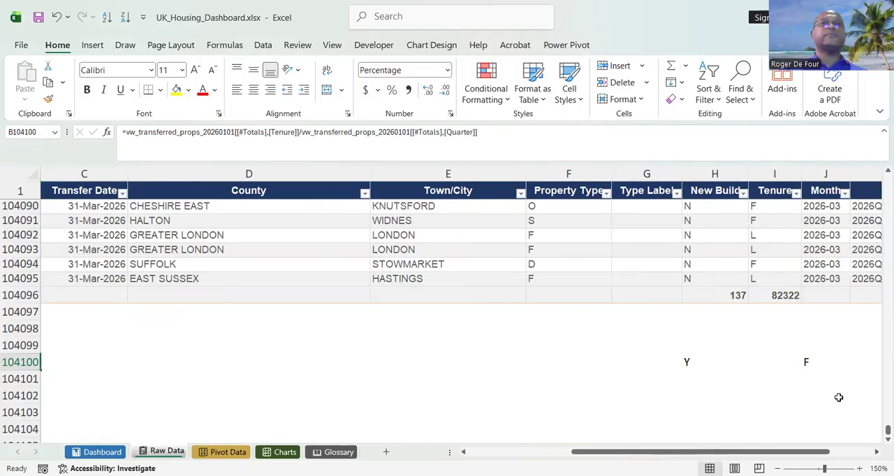
click(786, 295)
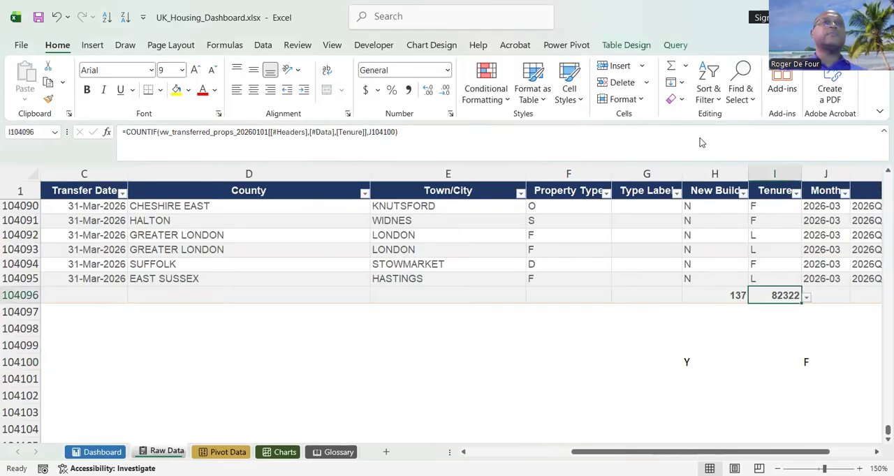
right_click(786, 296)
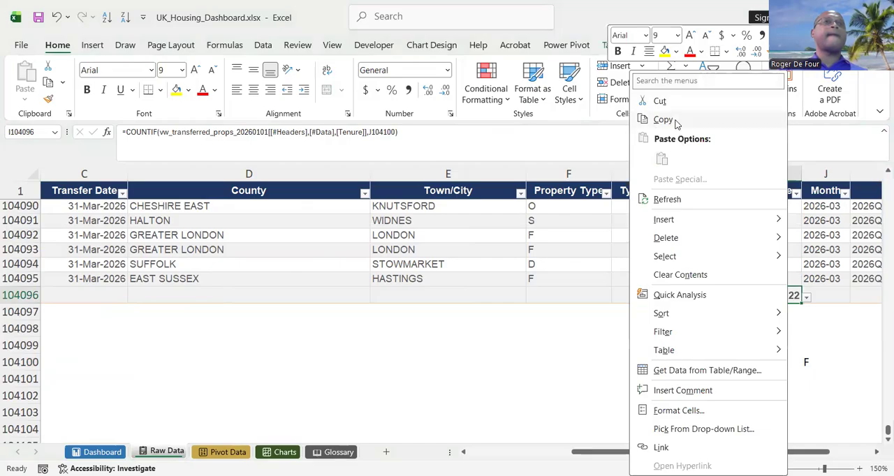
click(663, 120)
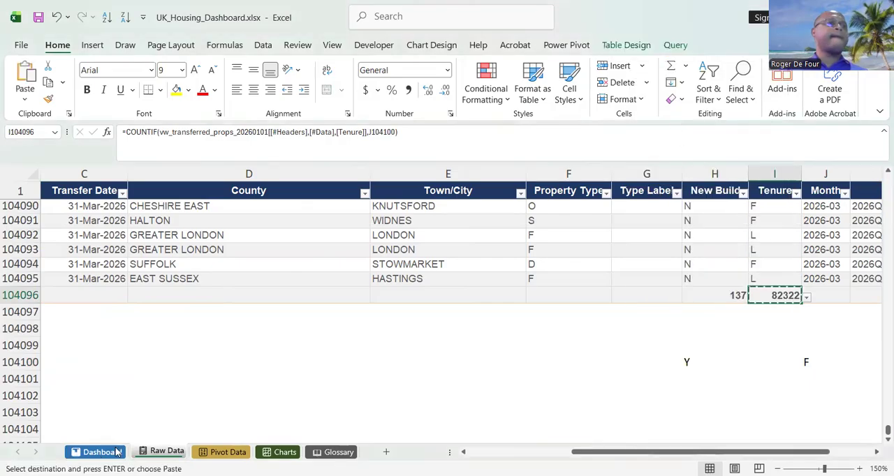
click(102, 452)
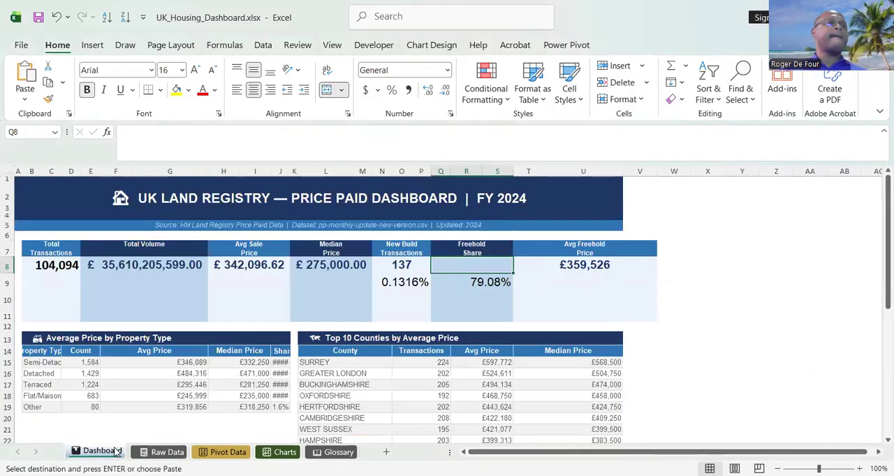
right_click(470, 263)
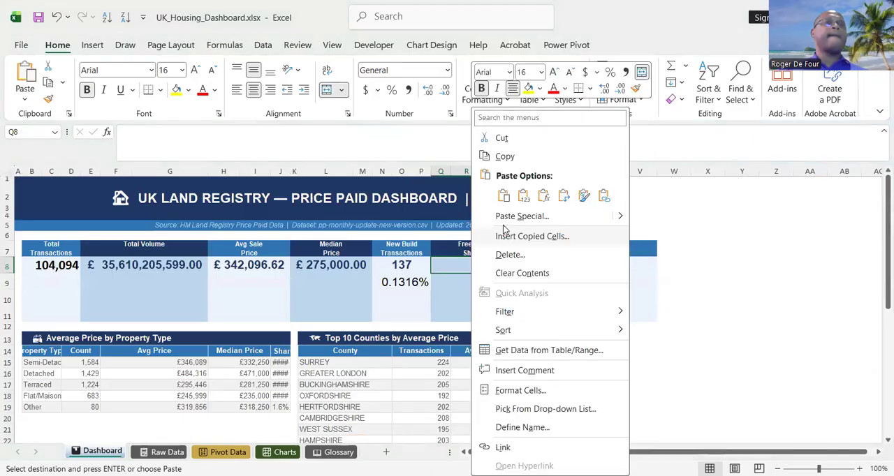
click(605, 196)
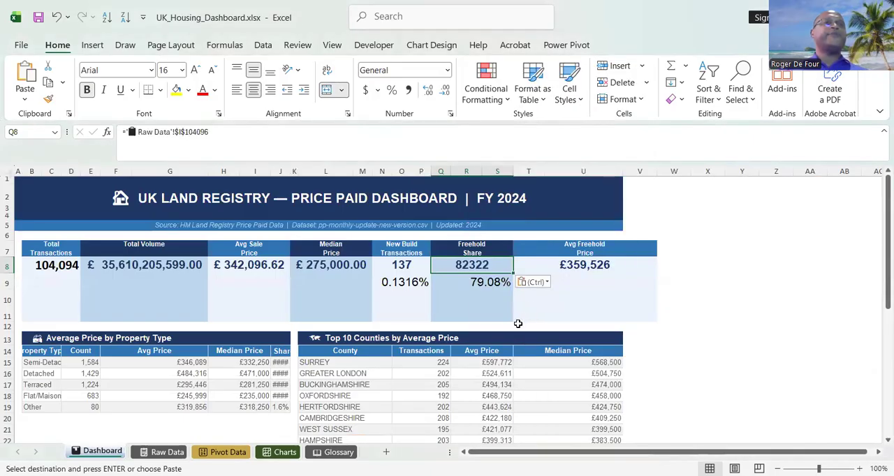
Clear the hard-coded Avg Freehold Price value from Dashboard cell T8.
click(532, 311)
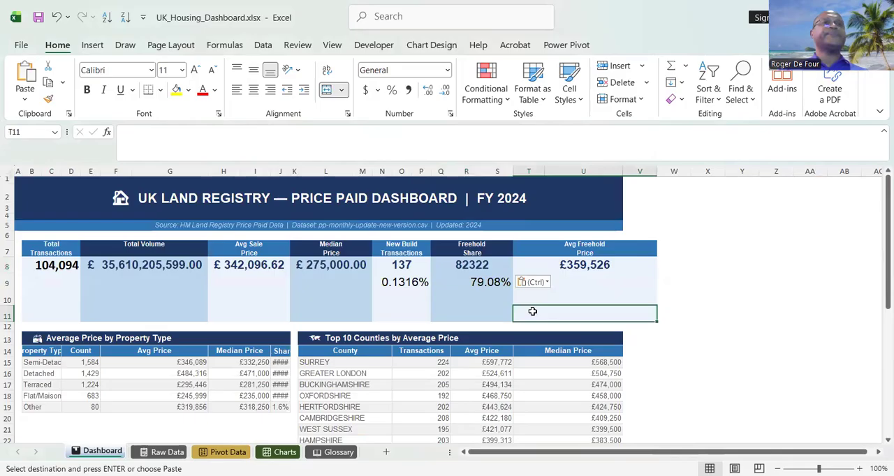
click(580, 263)
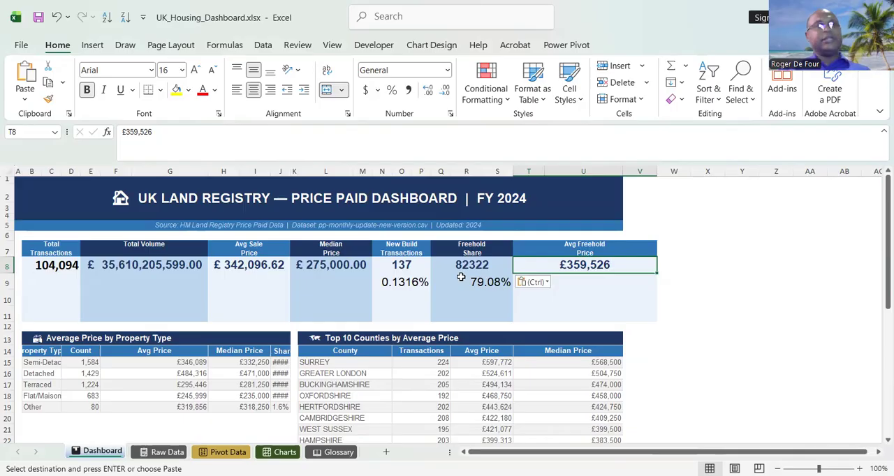
key(Delete)
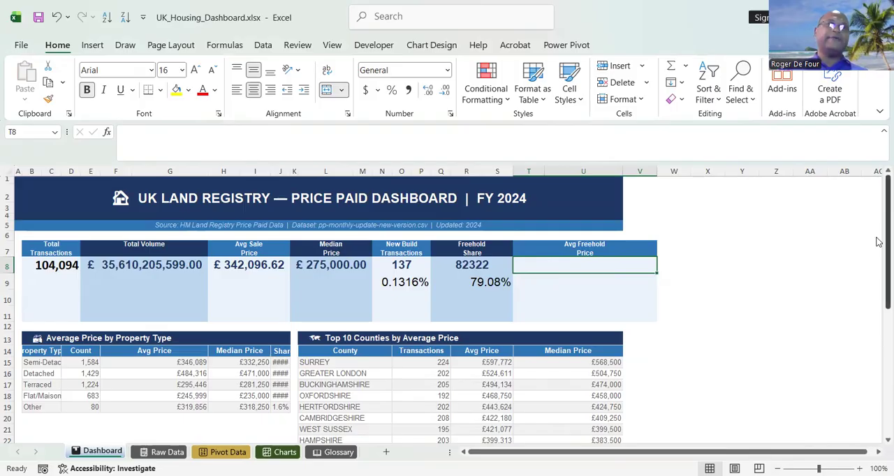
Format the freehold count in Q8 with a thousands separator and no decimal places.
mouse_move(878, 243)
mouse_down()
mouse_move(878, 391)
mouse_move(878, 257)
mouse_up()
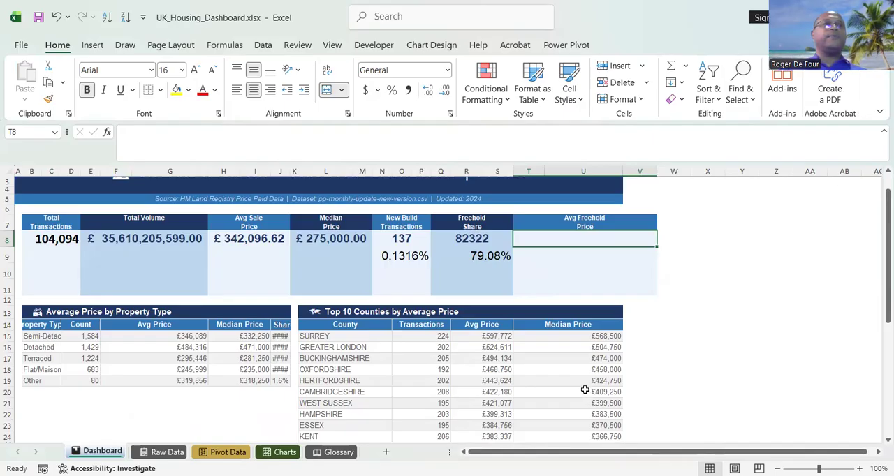
click(462, 237)
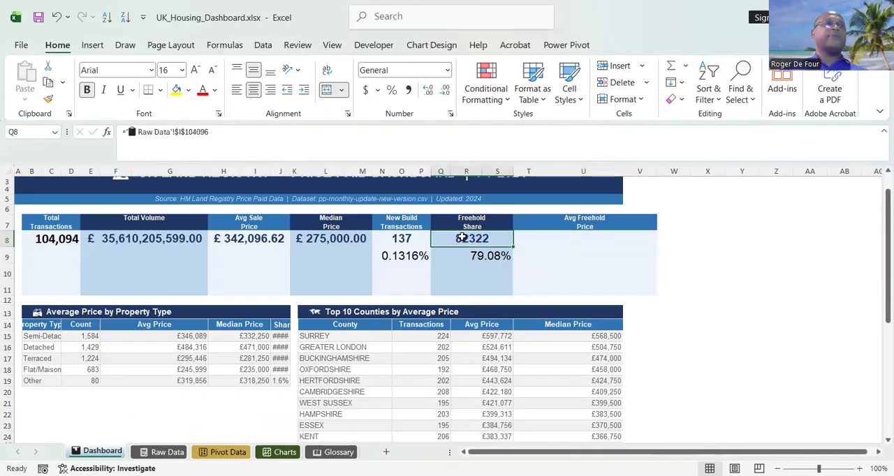
click(408, 90)
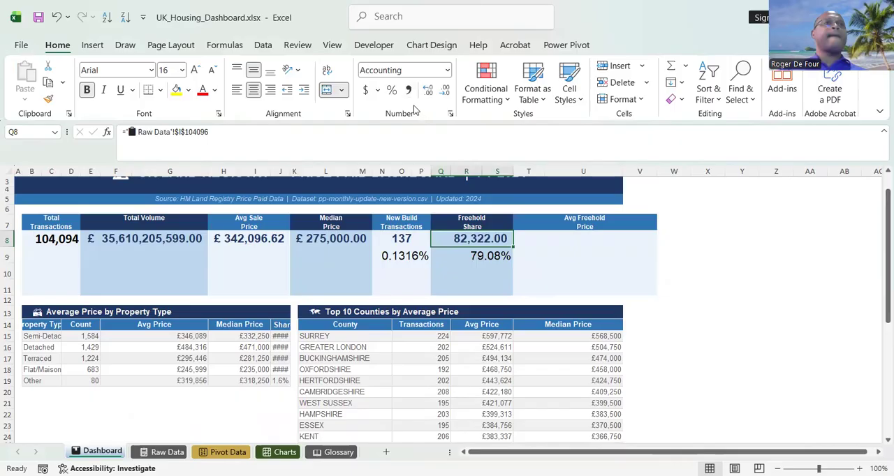
click(444, 90)
click(444, 90)
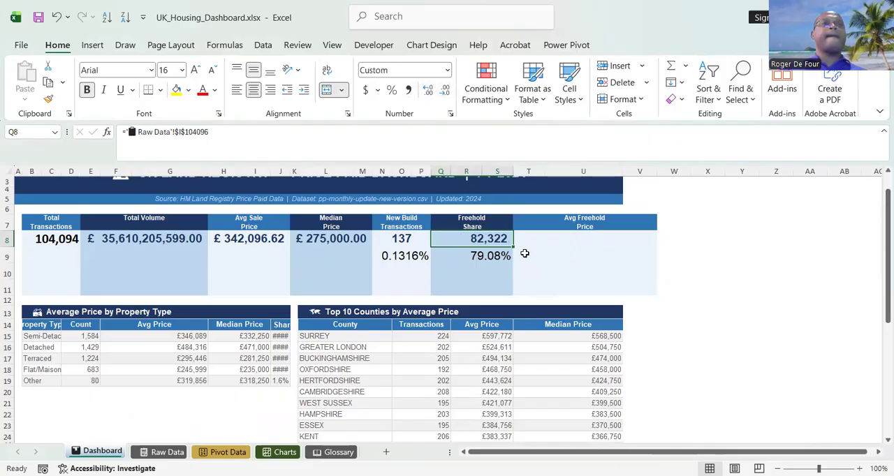
Start a SUMIF formula in Raw Data cell I104102, below the Tenure total, for the average freehold price.
click(544, 236)
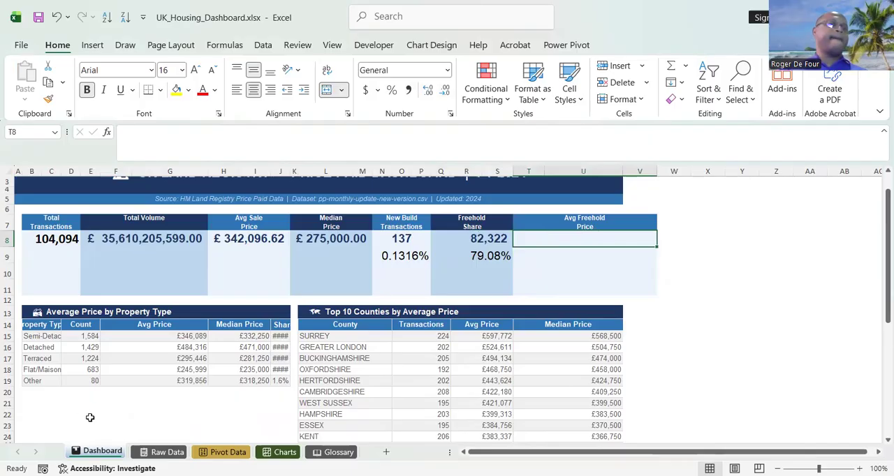
click(158, 452)
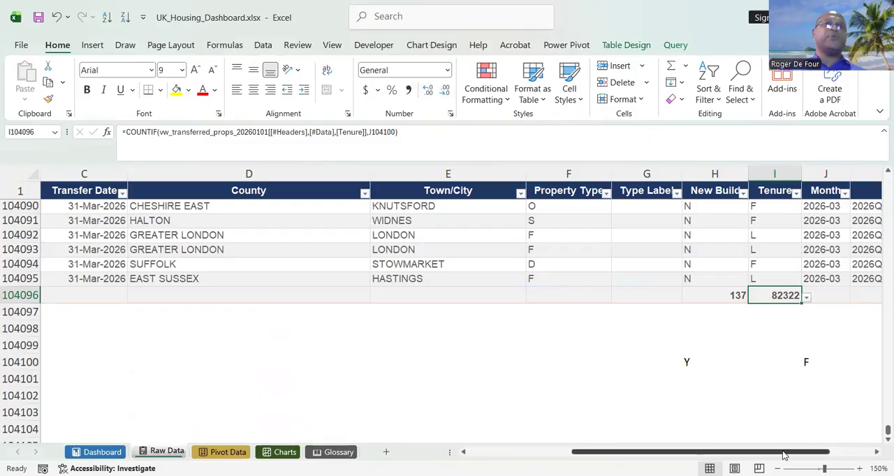
drag(784, 454, 837, 433)
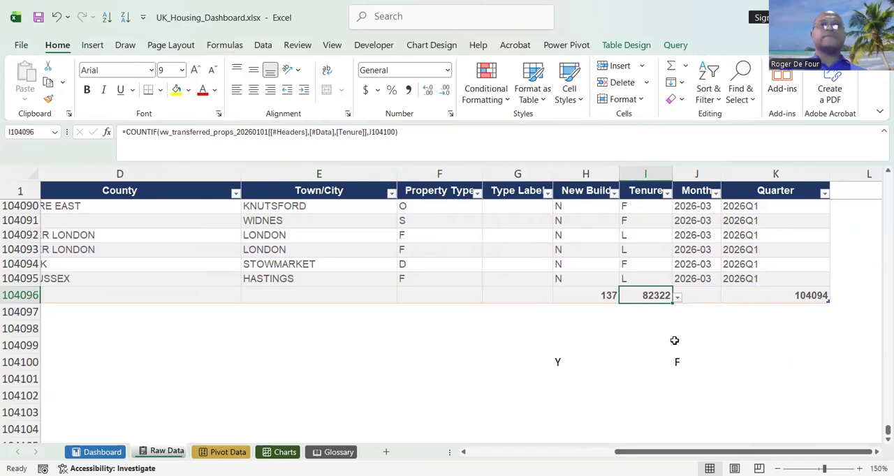
click(656, 391)
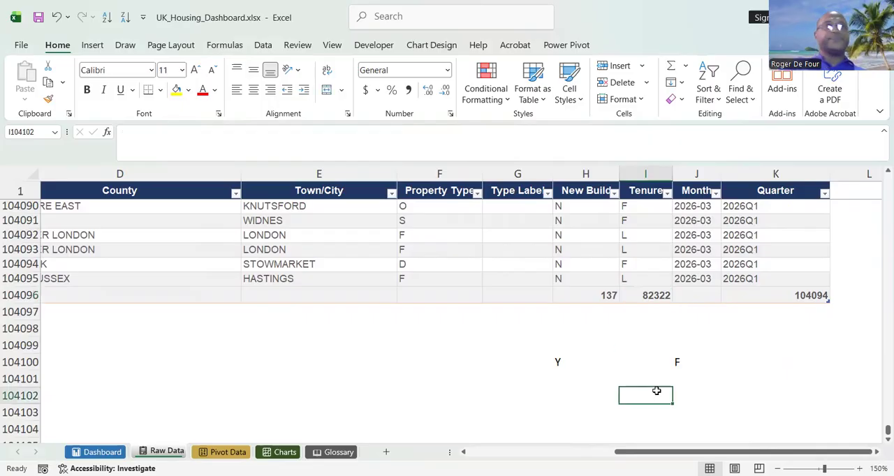
text(=)
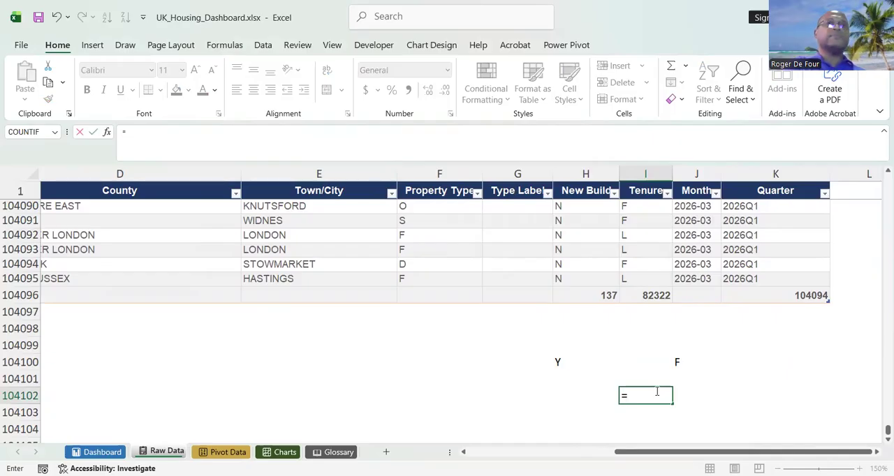
text(sum)
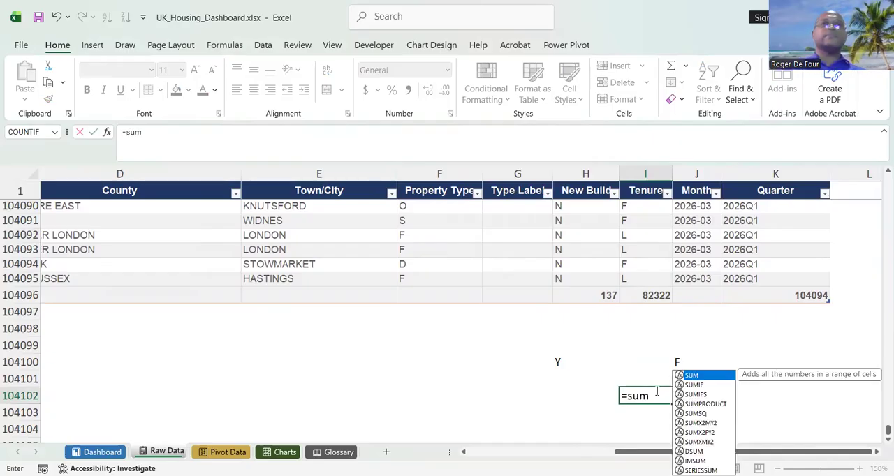
double_click(702, 386)
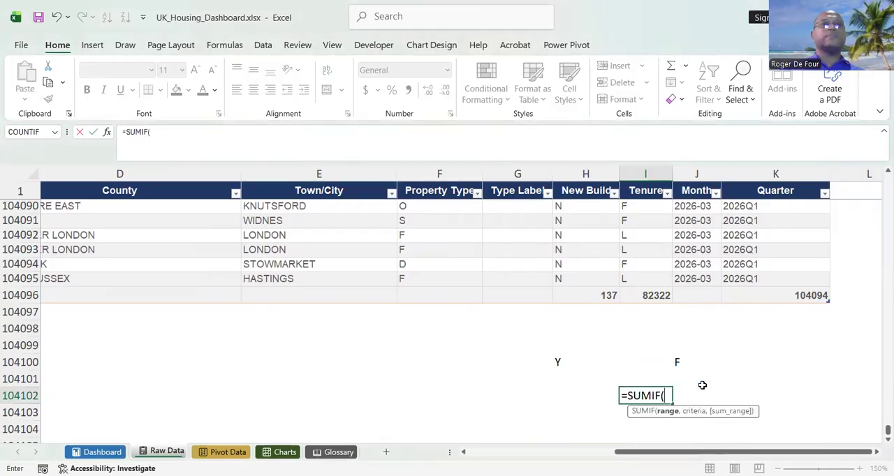
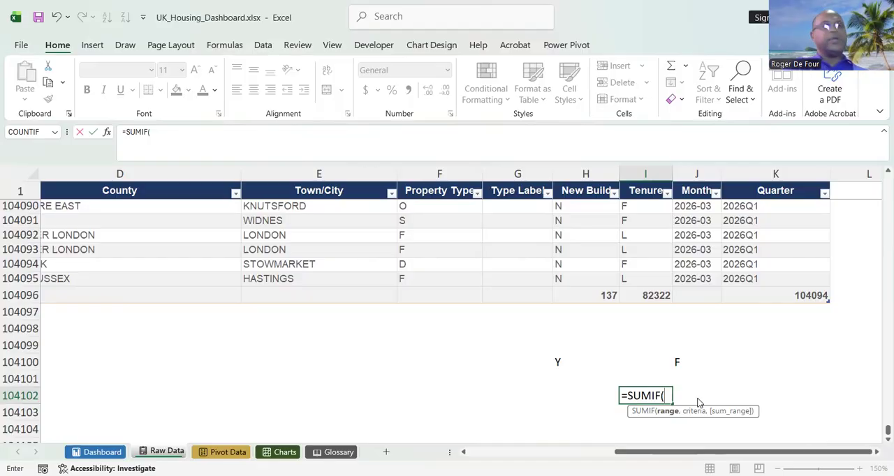
Replace SUMIF with AVERAGEIF in Raw Data cell I104102 and set its range to the whole Tenure column, including the header.
key(BackSpace)
key(BackSpace)
key(BackSpace)
key(BackSpace)
key(BackSpace)
key(BackSpace)
text(av)
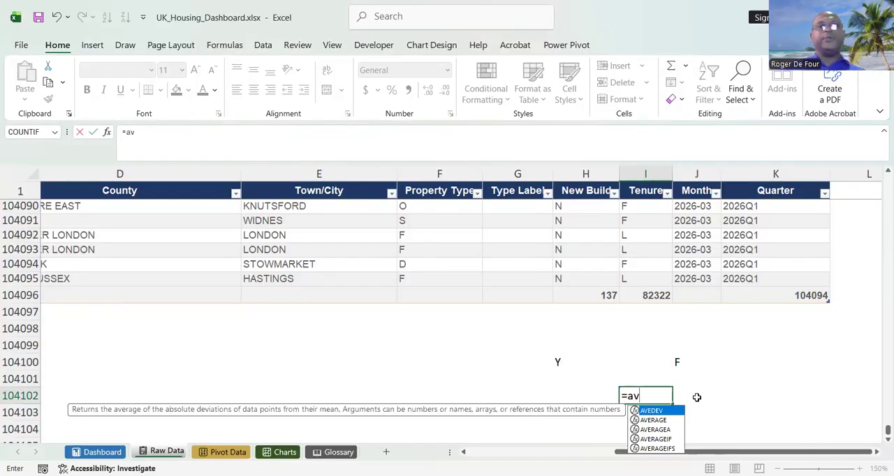
double_click(658, 438)
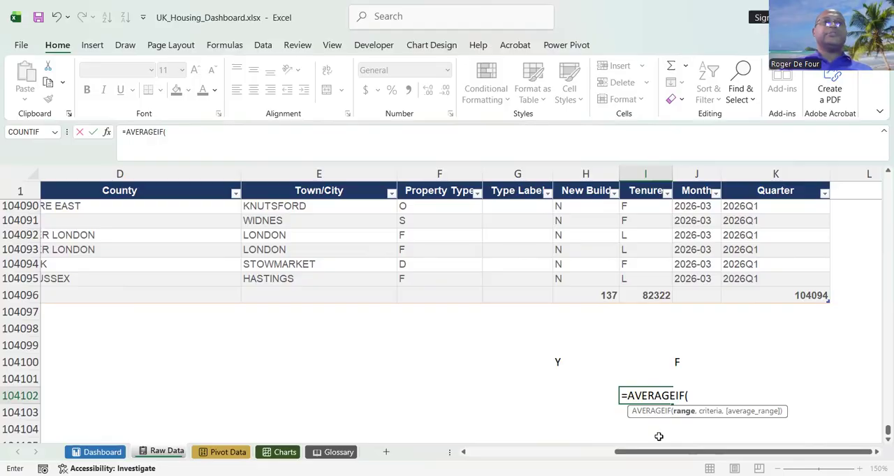
click(630, 278)
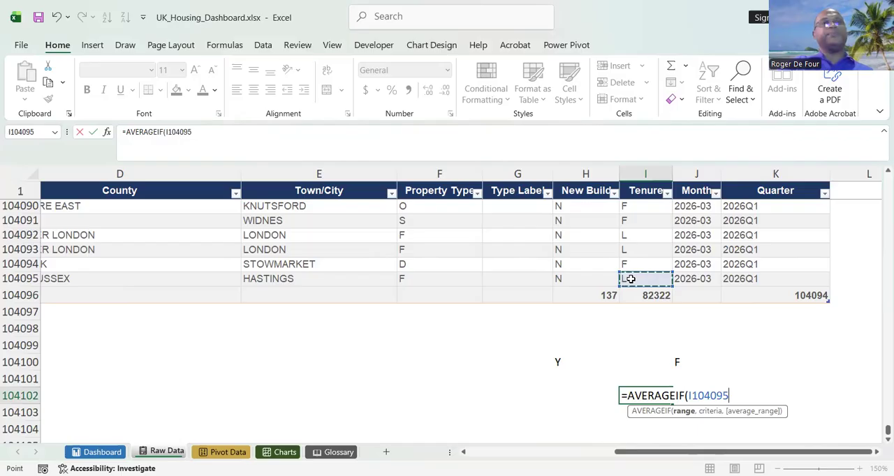
key(ctrl+shift+Up)
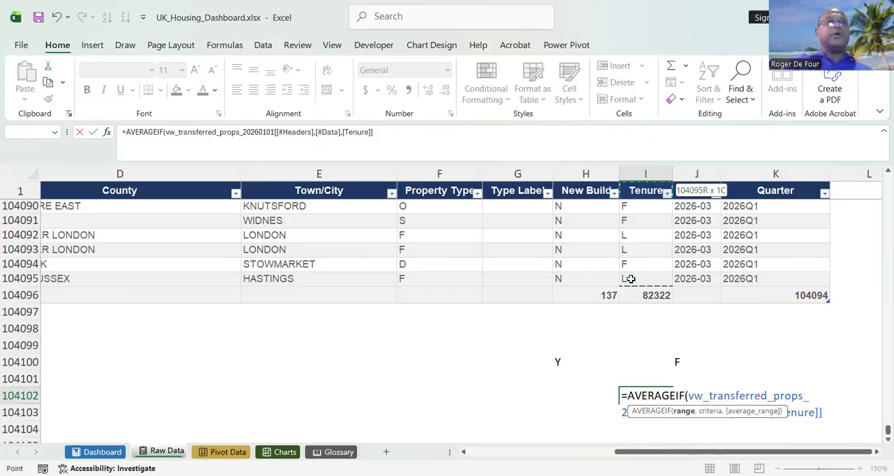
Complete the AVERAGEIF formula with J104100 (F) as the criterion and the Price (£) column as the average range.
text(,)
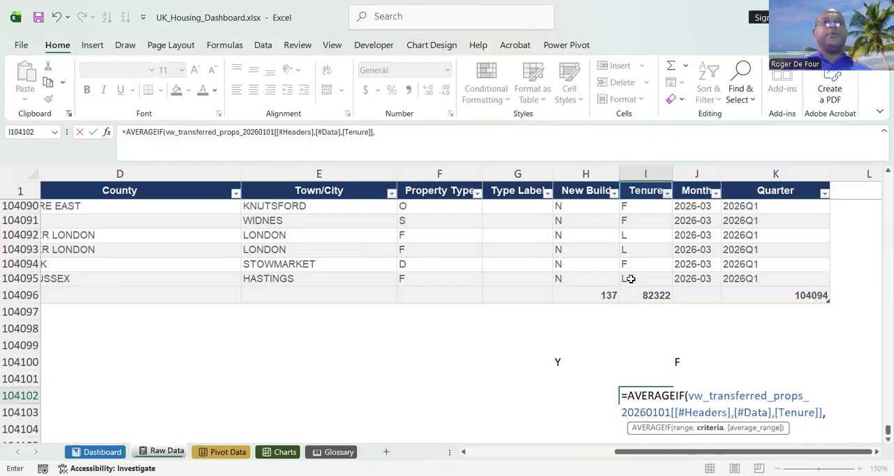
click(669, 361)
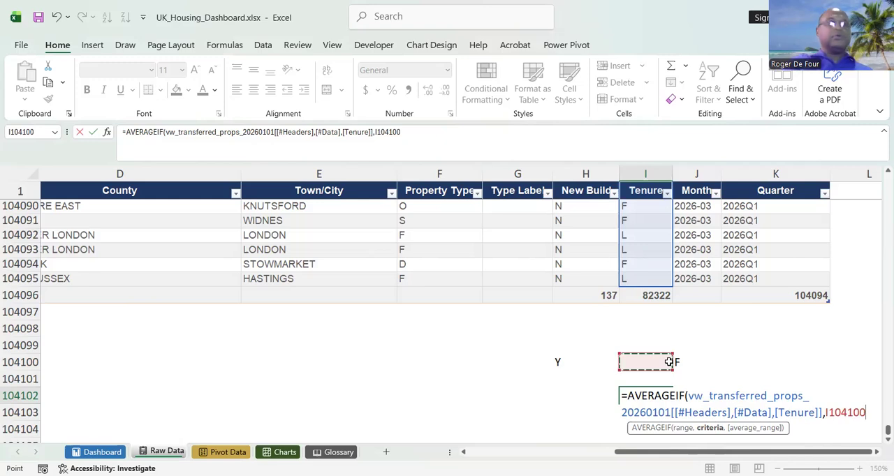
text(,)
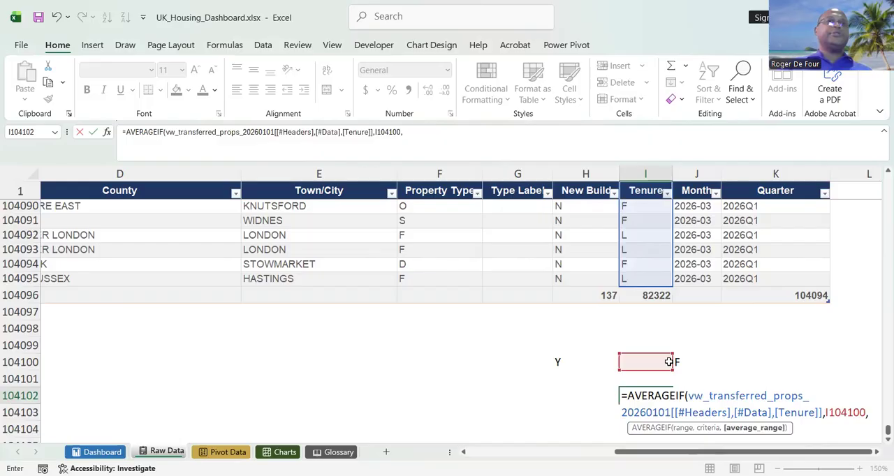
drag(668, 362, 680, 374)
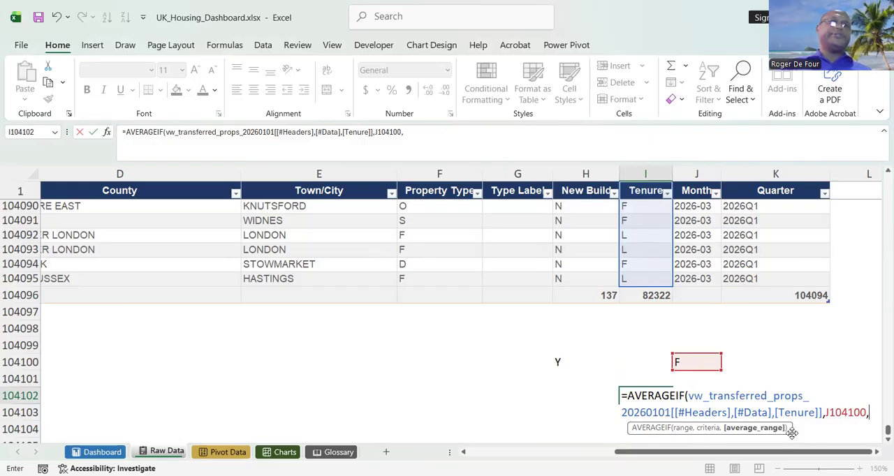
scroll(791, 432, left, 6)
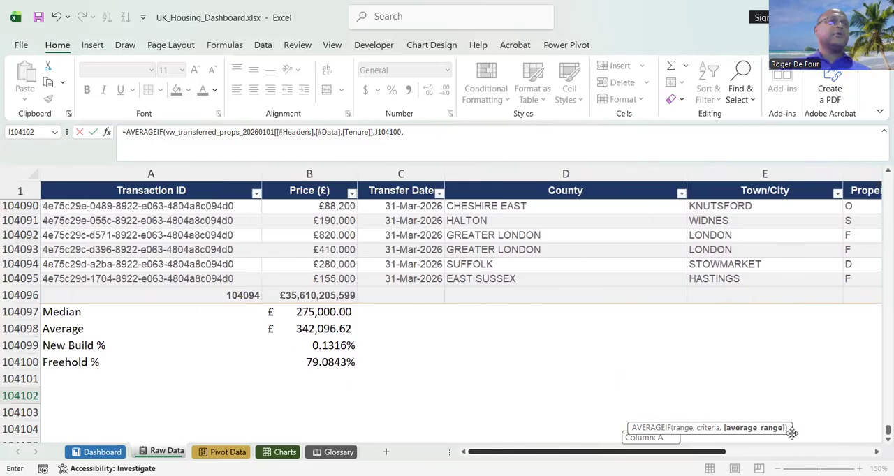
click(283, 274)
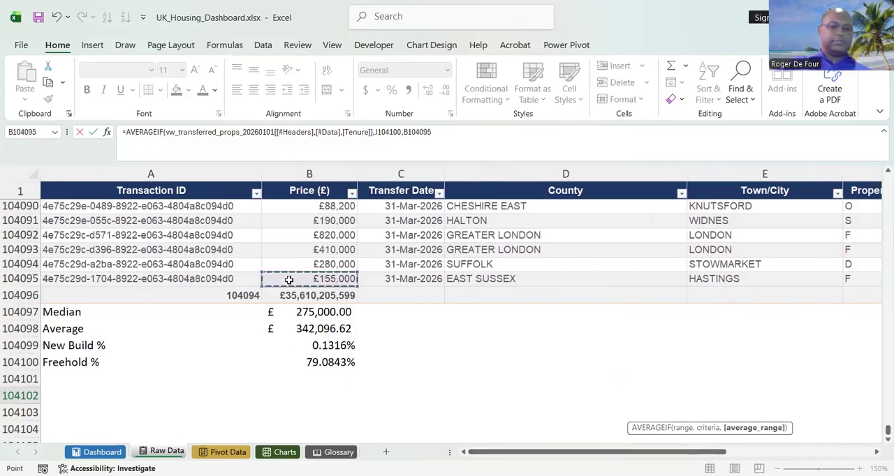
key(ctrl+shift+Up)
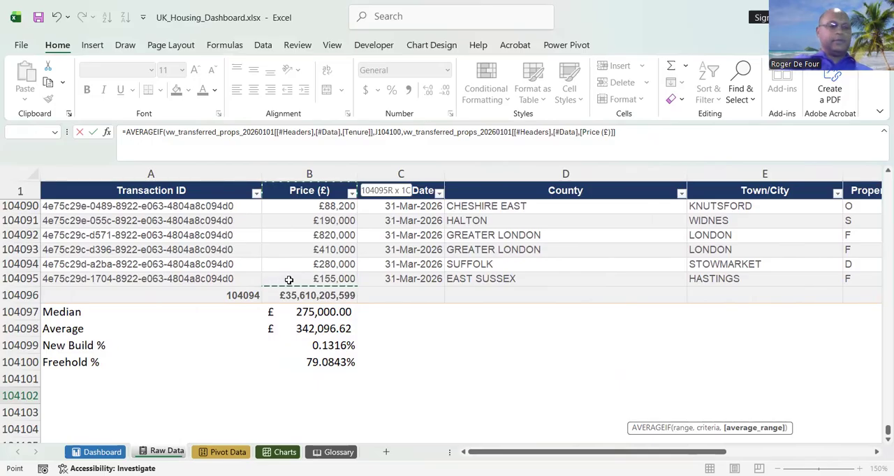
text())
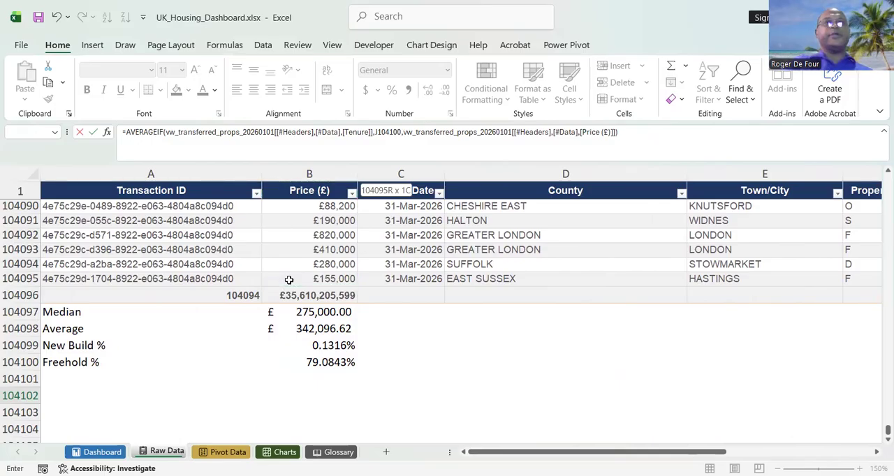
key(Return)
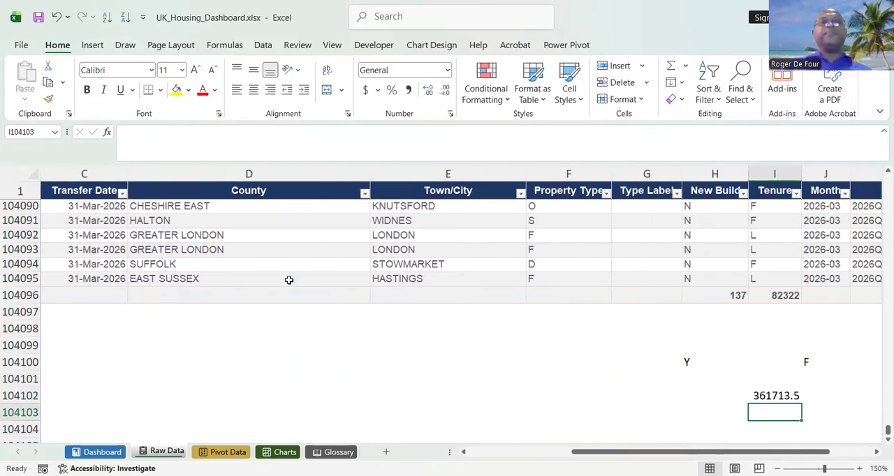
Format the average in I104102 with the £ English (United Kingdom) accounting format.
click(752, 396)
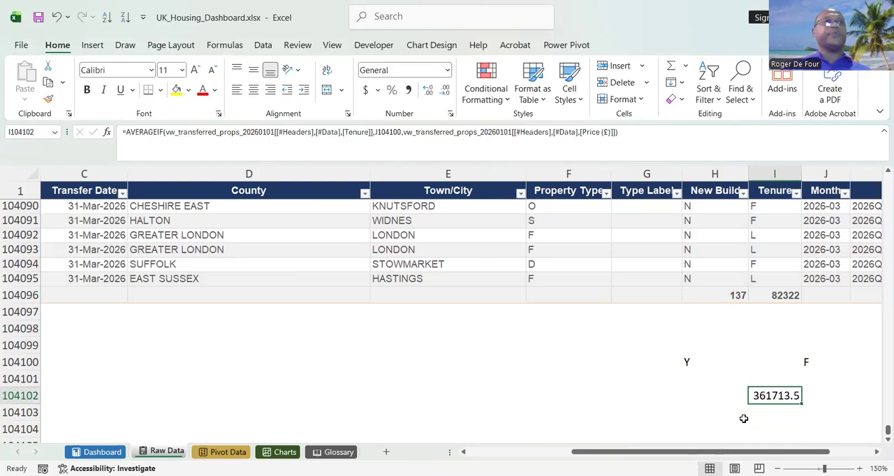
click(377, 91)
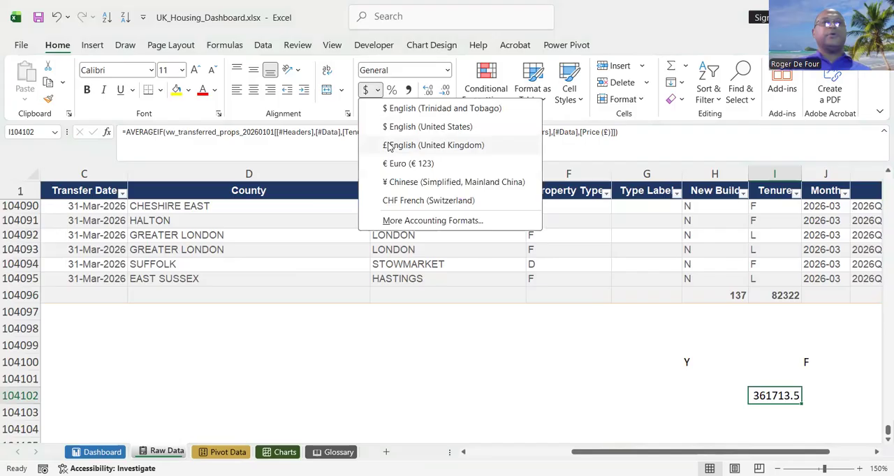
click(389, 146)
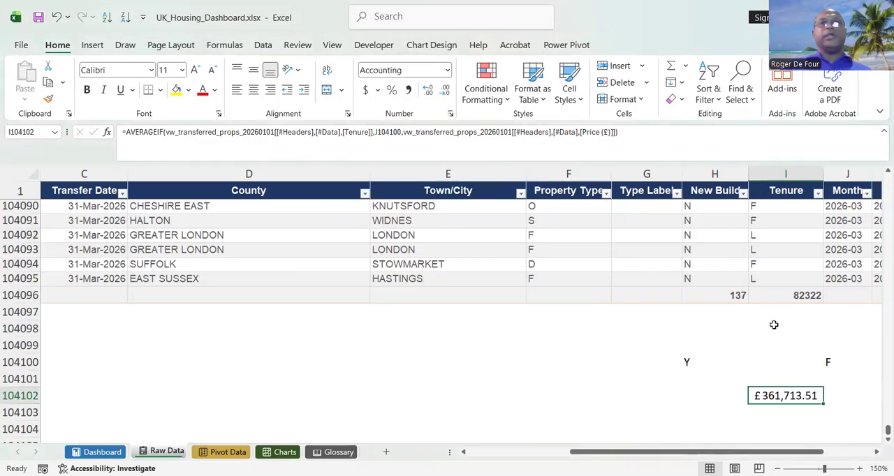
Move the average freehold price formula from I104102 to B104101, directly below the Freehold % value.
right_click(778, 396)
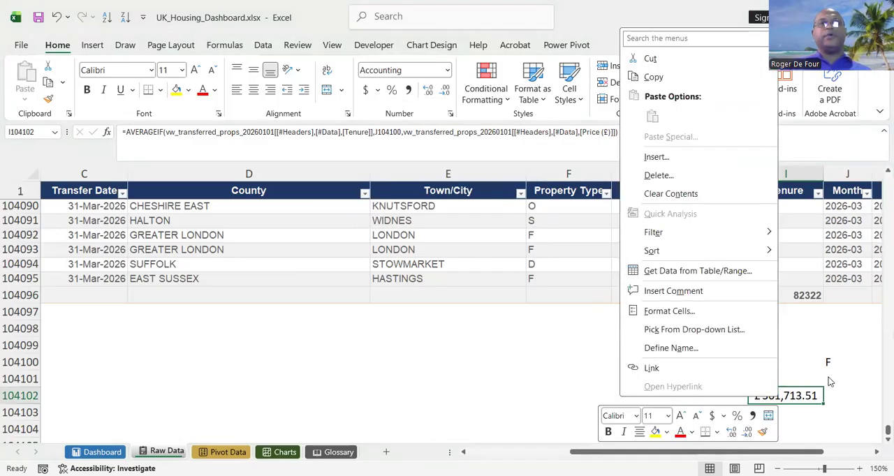
click(680, 398)
click(768, 396)
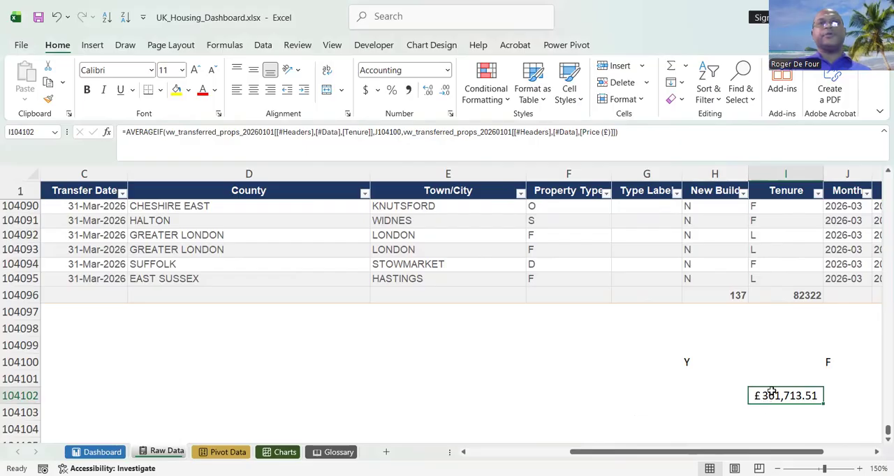
key(ctrl+c)
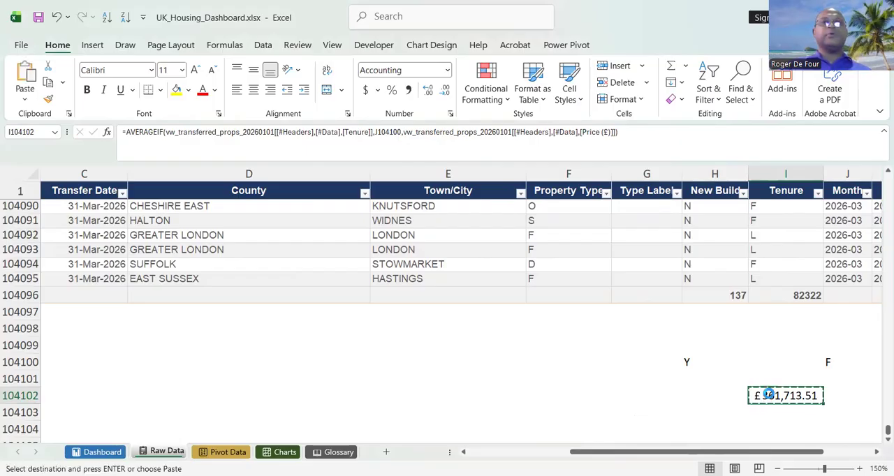
scroll(740, 404, left, 3)
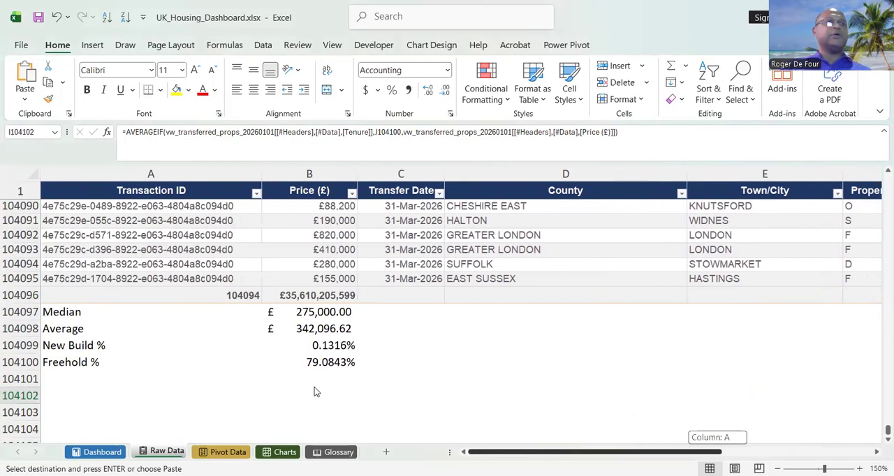
click(314, 381)
key(Return)
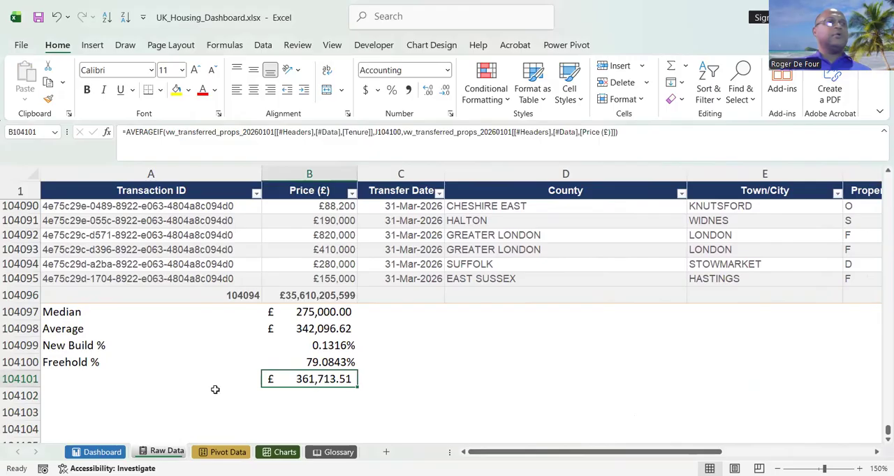
Copy the "Avg Freehold Price" header text from Dashboard cell T7 and paste it as a label into Raw Data cell A104101.
click(102, 382)
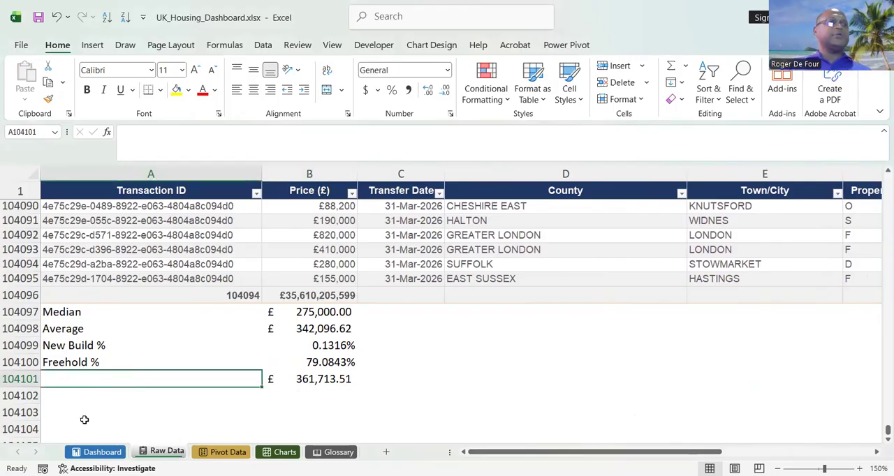
click(98, 451)
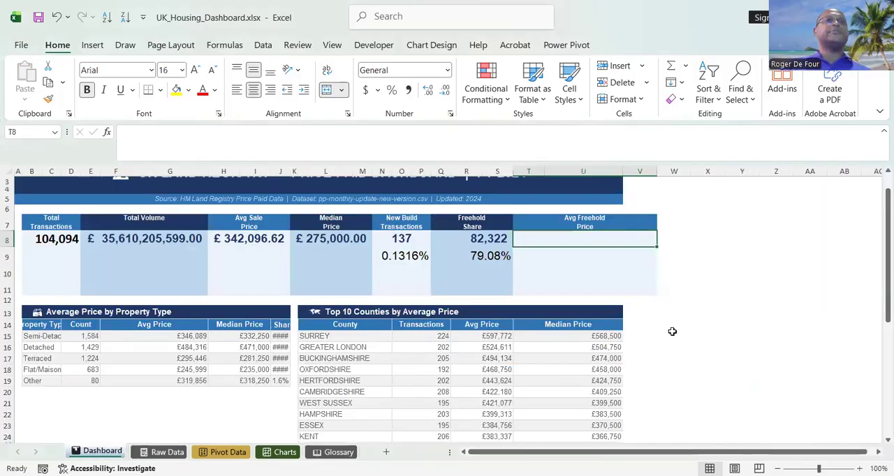
click(605, 219)
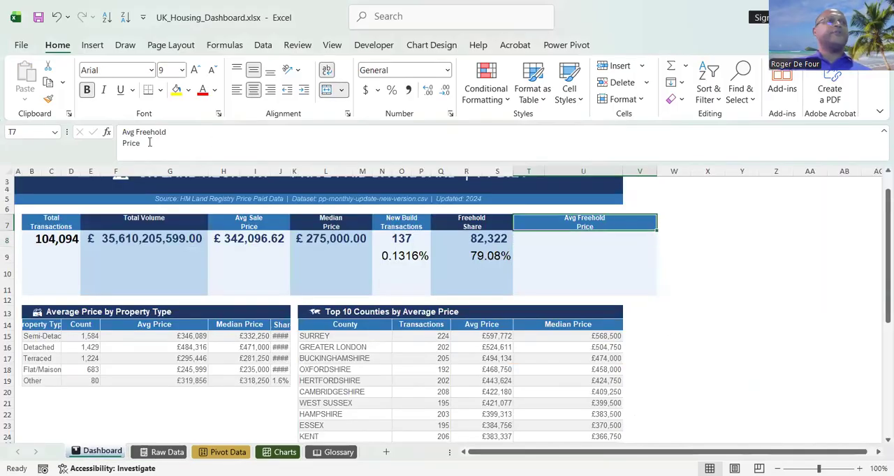
mouse_move(149, 142)
mouse_down()
mouse_move(129, 140)
mouse_move(140, 133)
mouse_up()
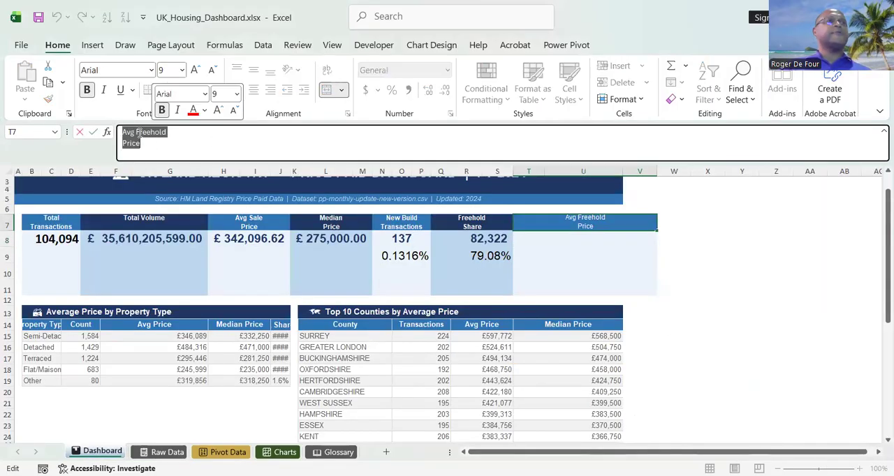
right_click(139, 133)
click(172, 161)
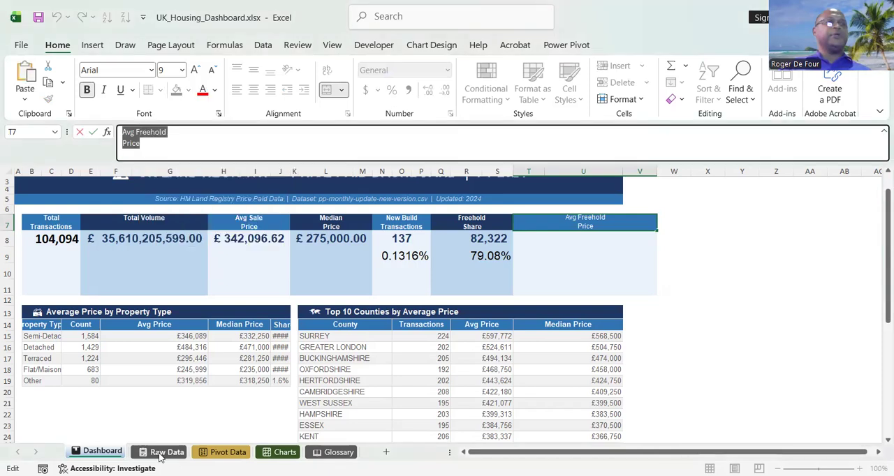
click(162, 452)
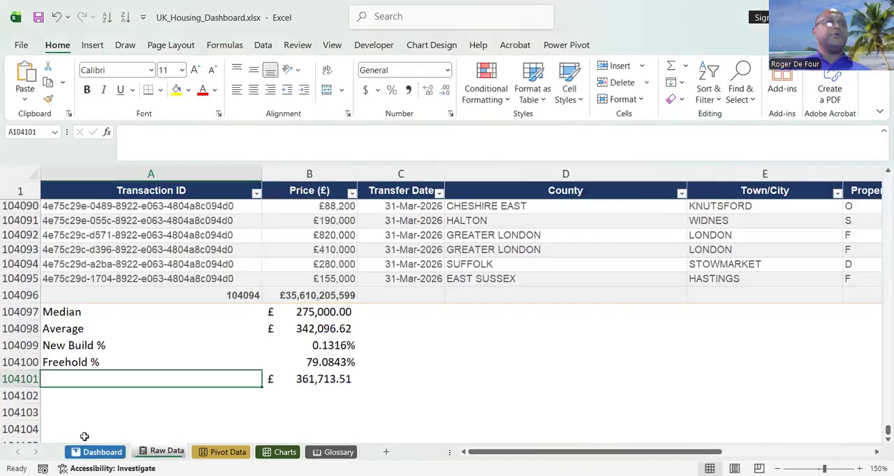
right_click(74, 378)
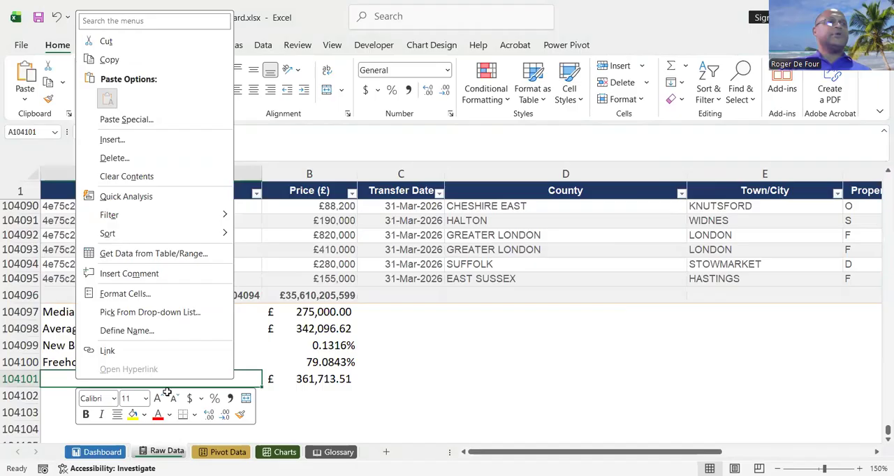
key(ctrl+v)
Clear the stray "Price" text from A104102 and complete the label in A104101 as "Avg Freehold Price".
click(148, 400)
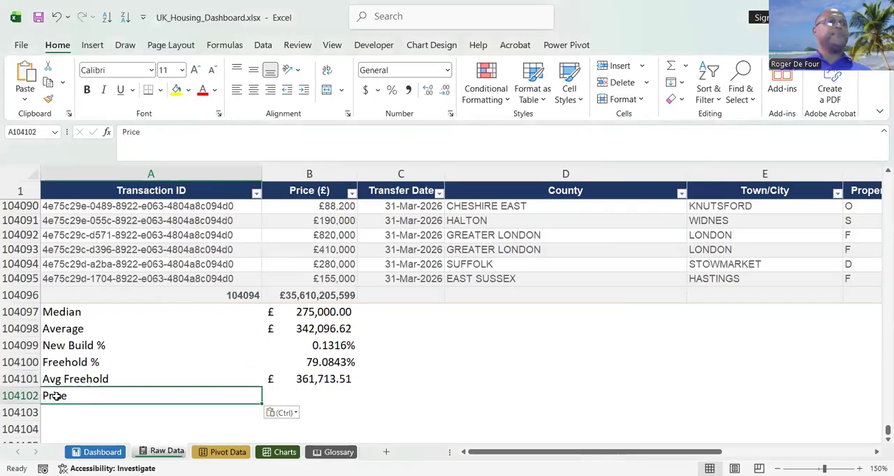
double_click(59, 396)
key(BackSpace)
click(125, 378)
double_click(126, 377)
text(Price)
key(Return)
key(Return)
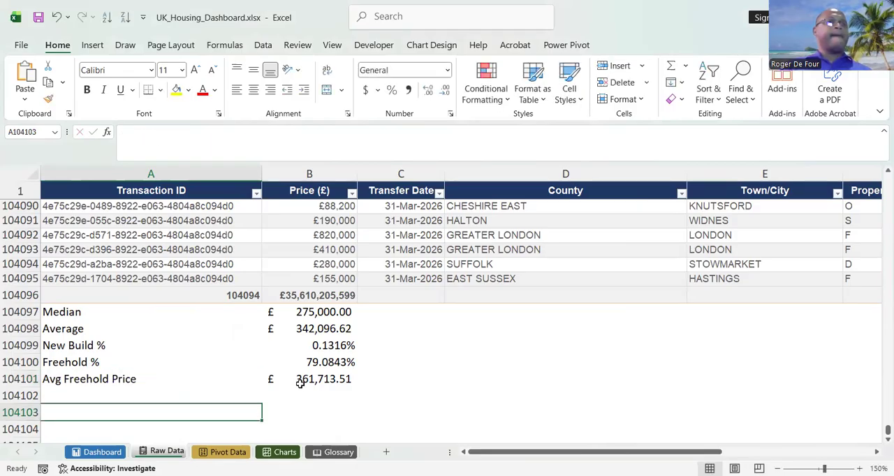
Copy the average freehold price from Raw Data B104101 and paste it as a link into Dashboard cell T8.
click(301, 381)
drag(704, 453, 773, 452)
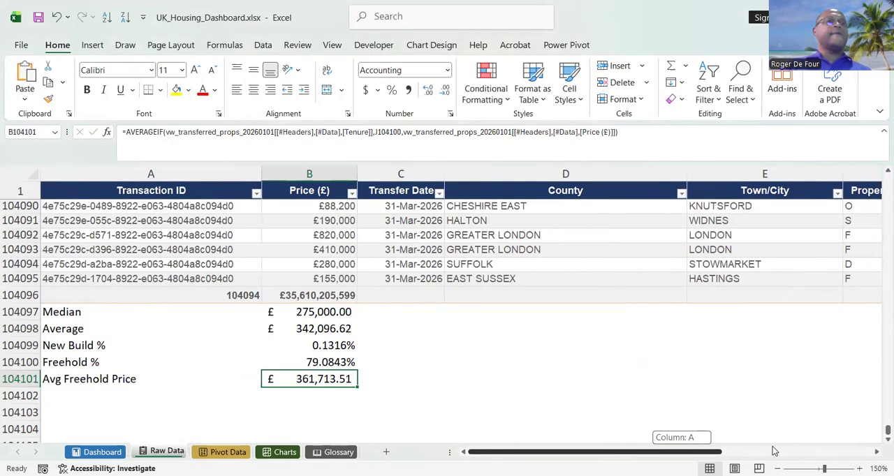
right_click(312, 379)
click(370, 70)
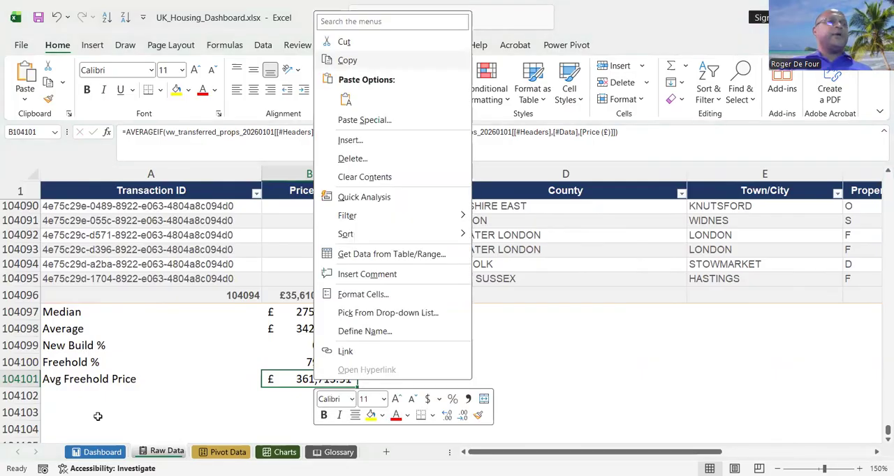
click(98, 452)
click(556, 240)
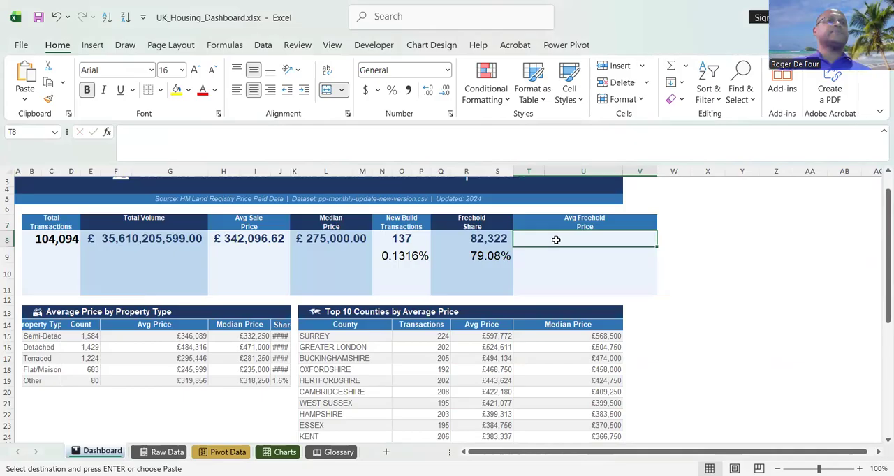
right_click(556, 240)
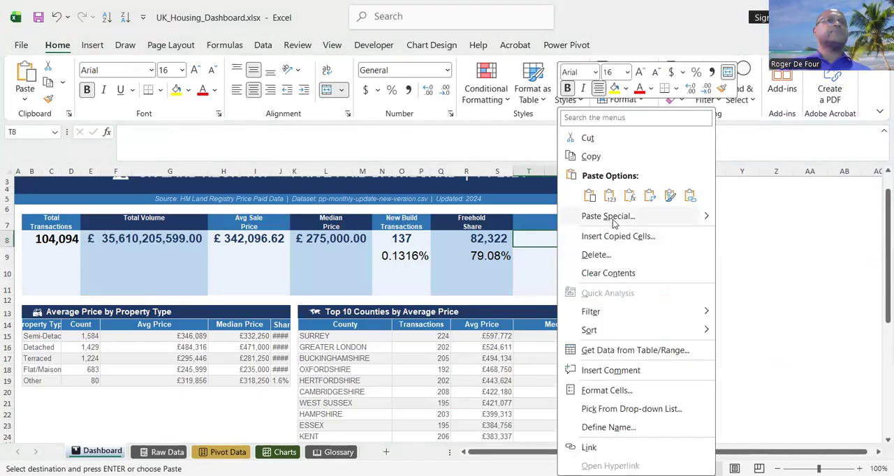
click(683, 201)
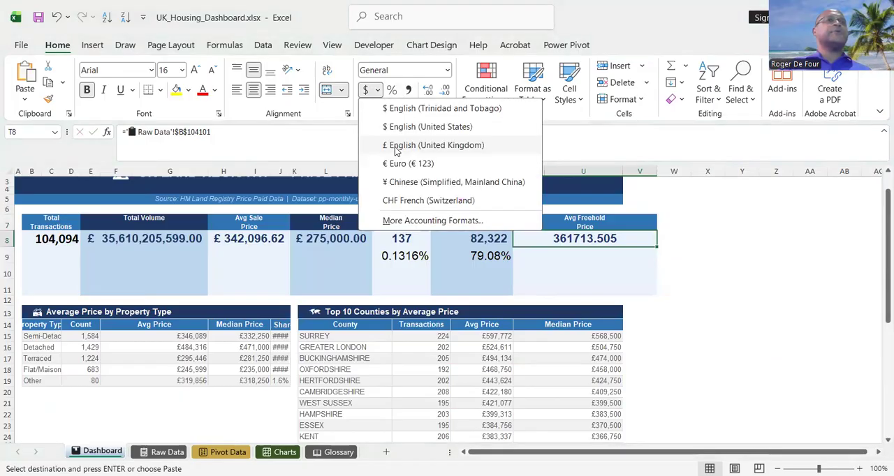
Format the average freehold price in T8 as £ English (United Kingdom) accounting and slightly narrow column U.
click(396, 145)
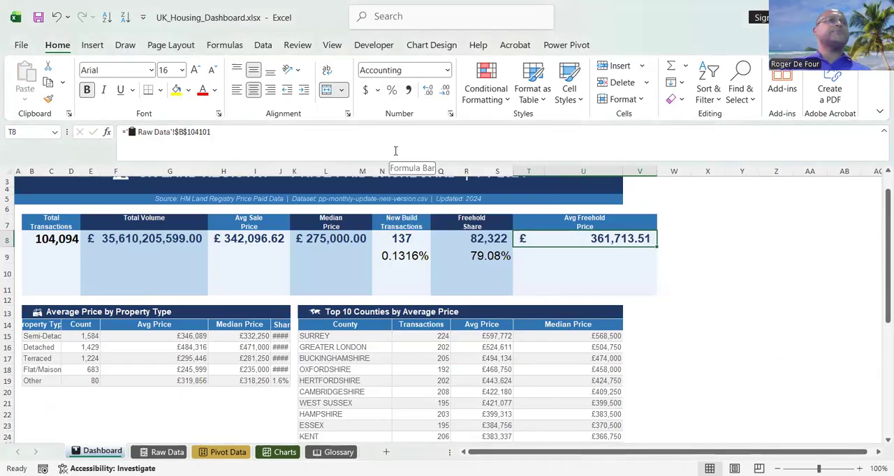
drag(621, 171, 620, 173)
click(594, 266)
click(593, 238)
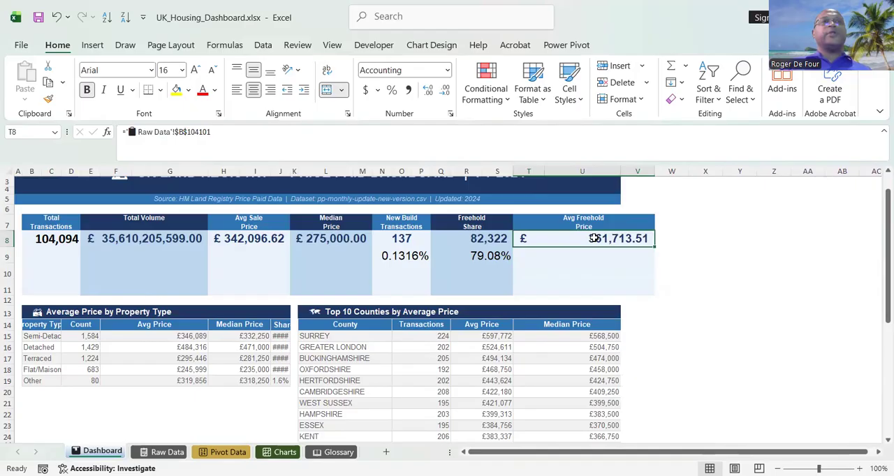
Unmerge the average freehold price value from T8:V8, and merge and center it across T8:U8 only.
click(327, 87)
click(565, 241)
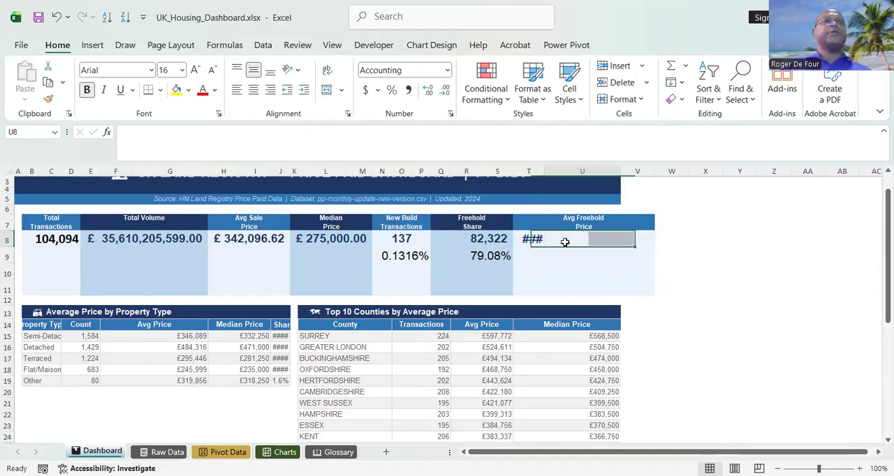
drag(532, 240, 577, 243)
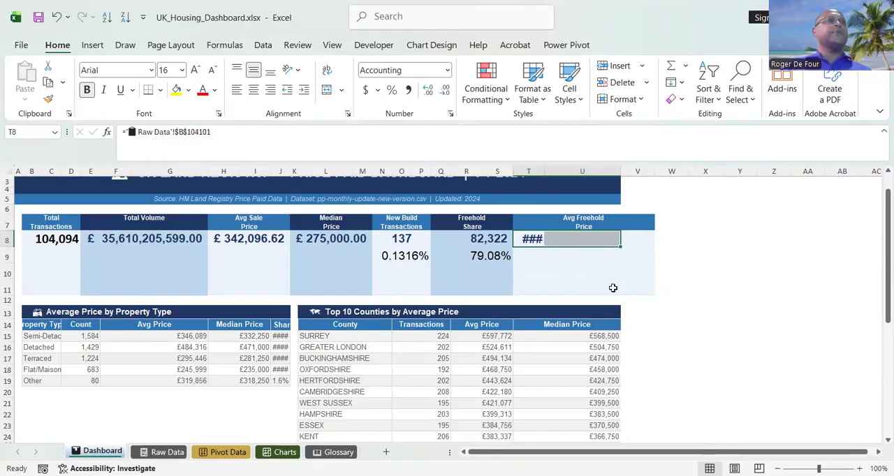
click(330, 90)
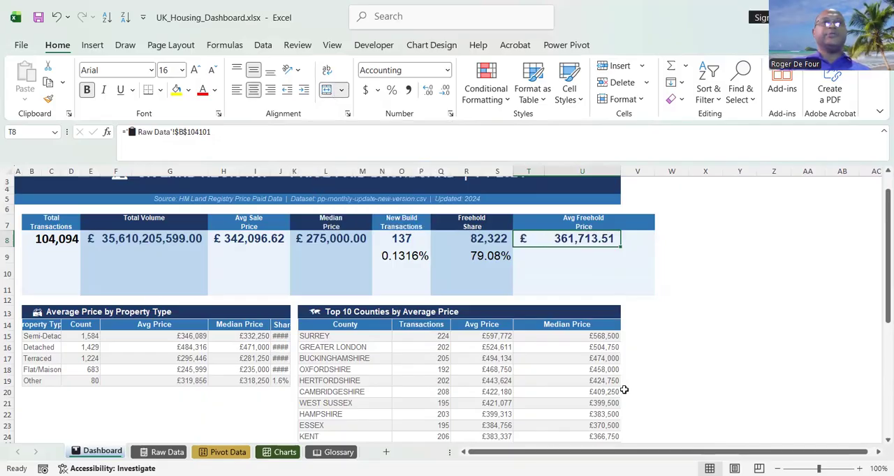
click(617, 275)
click(643, 224)
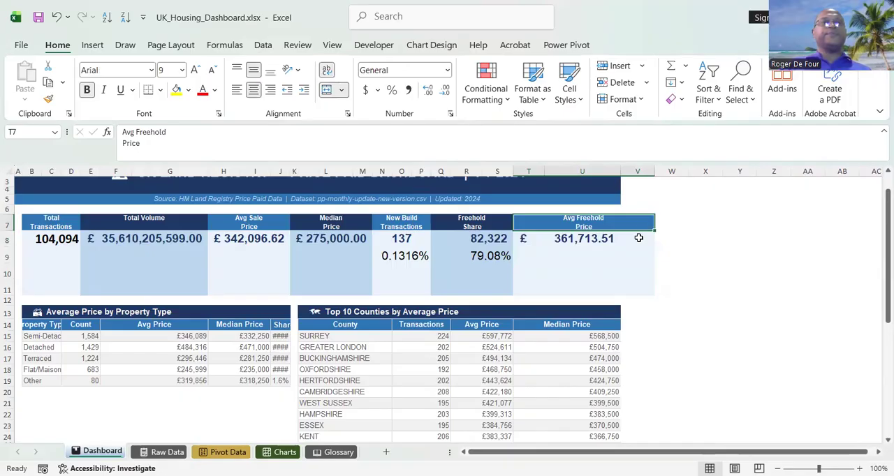
click(341, 91)
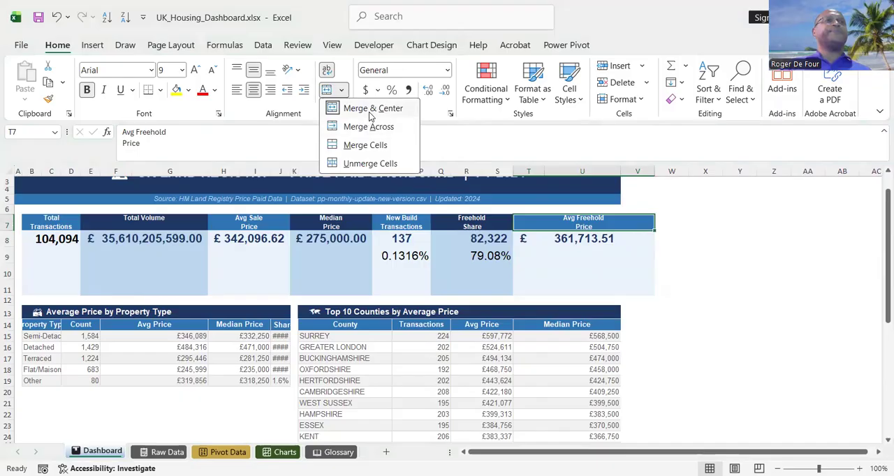
click(578, 221)
click(572, 285)
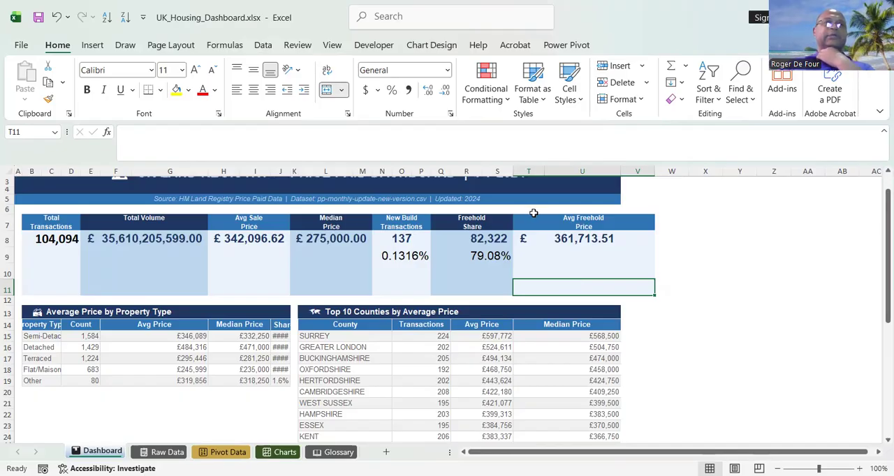
Unmerge the Avg Freehold Price header that spans T7:V7.
click(571, 222)
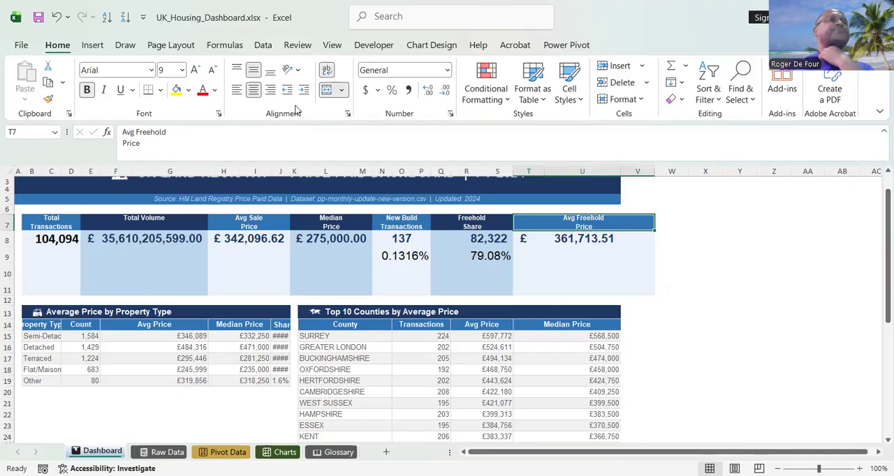
click(326, 89)
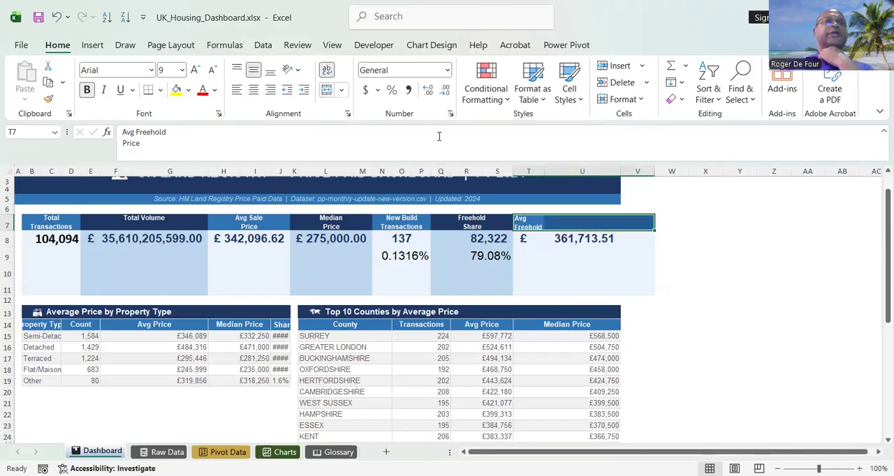
click(624, 220)
click(565, 211)
drag(620, 233, 634, 252)
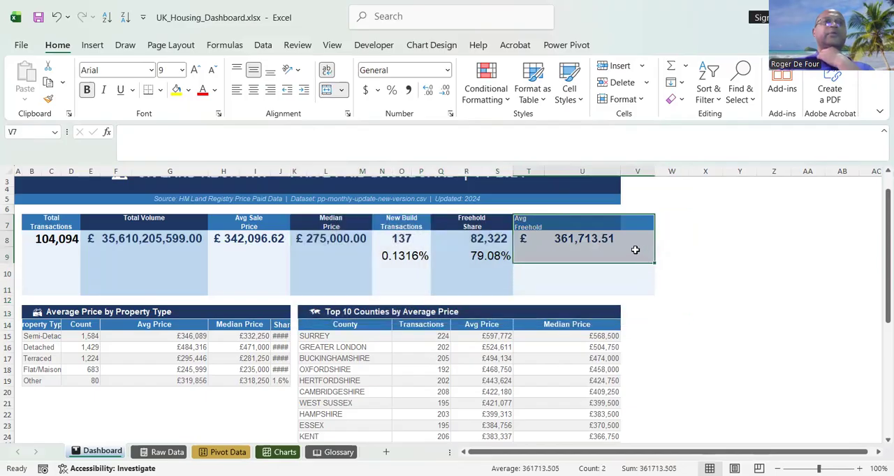
click(634, 251)
Unmerge the average freehold price value in T8:U8 and the blank merged cells below it in T9:V11.
click(588, 232)
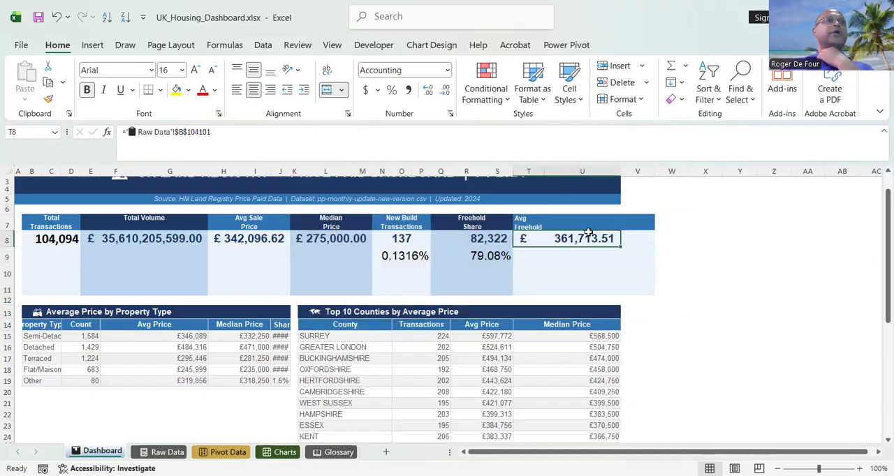
click(327, 90)
click(533, 254)
drag(533, 254, 534, 292)
click(328, 89)
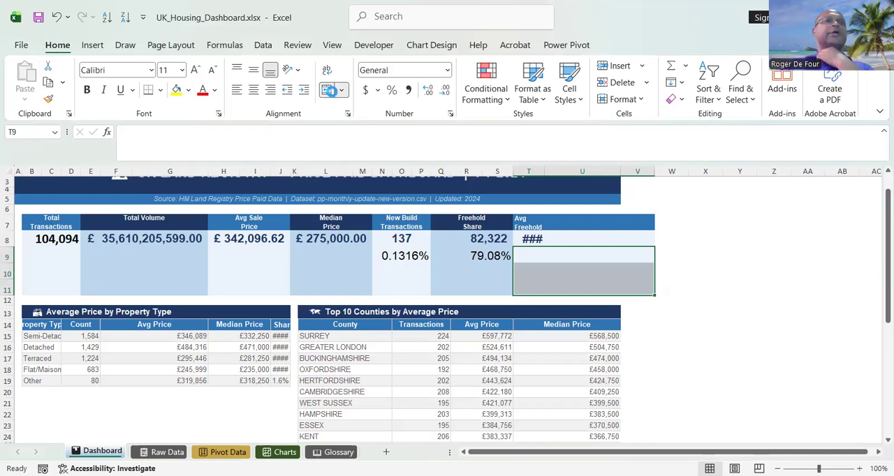
Clear the leftover fill formatting from V7:W11 beside the Avg Freehold Price block.
click(643, 235)
drag(643, 216, 654, 289)
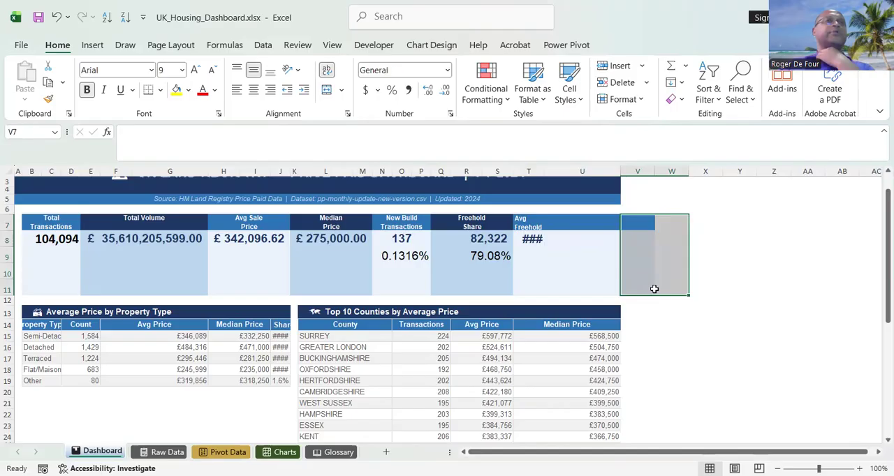
click(681, 101)
click(705, 136)
click(705, 190)
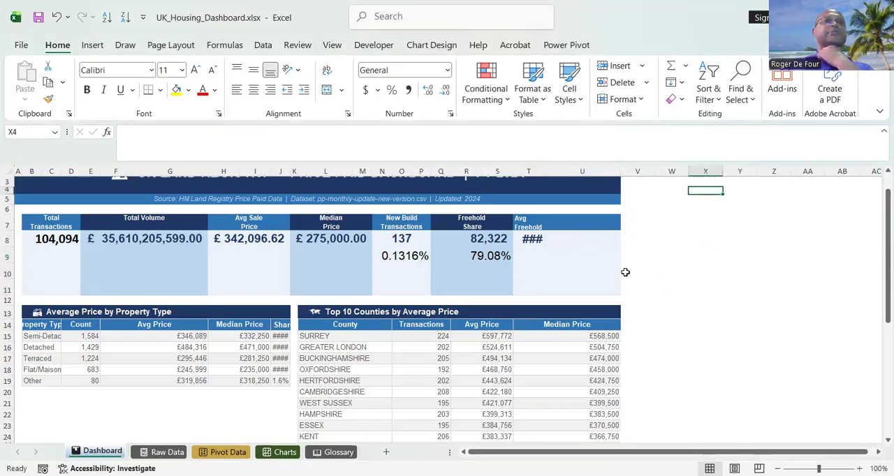
Merge and center the Avg Freehold Price header across T7:U7 and its value across T8:U8.
click(532, 225)
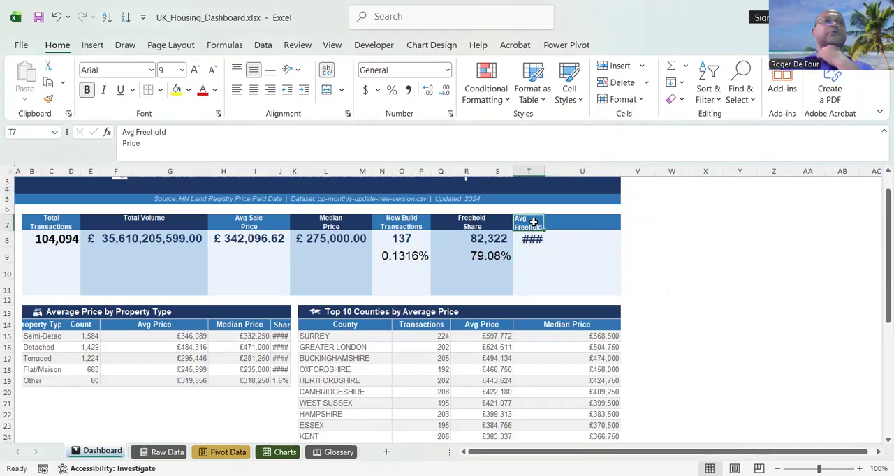
click(594, 222)
drag(593, 221, 525, 228)
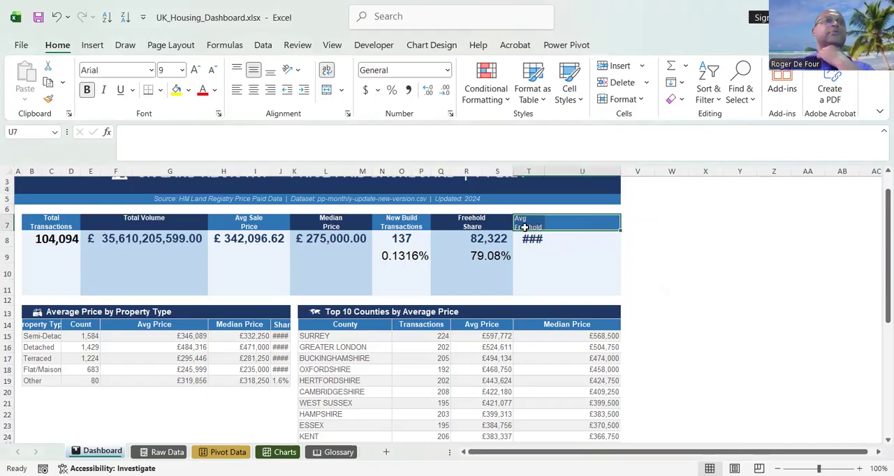
click(325, 92)
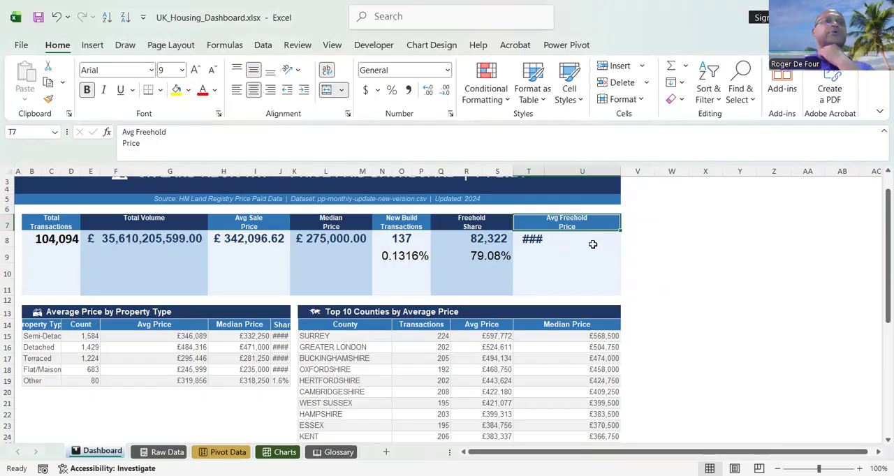
drag(539, 238, 588, 236)
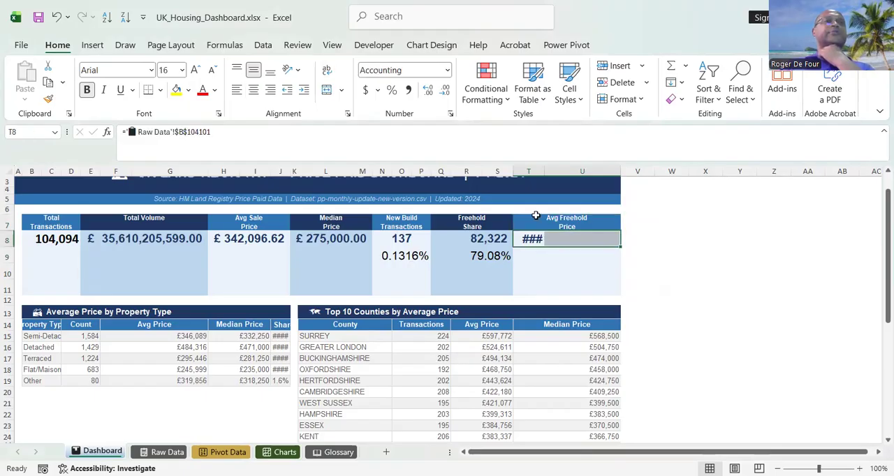
click(331, 93)
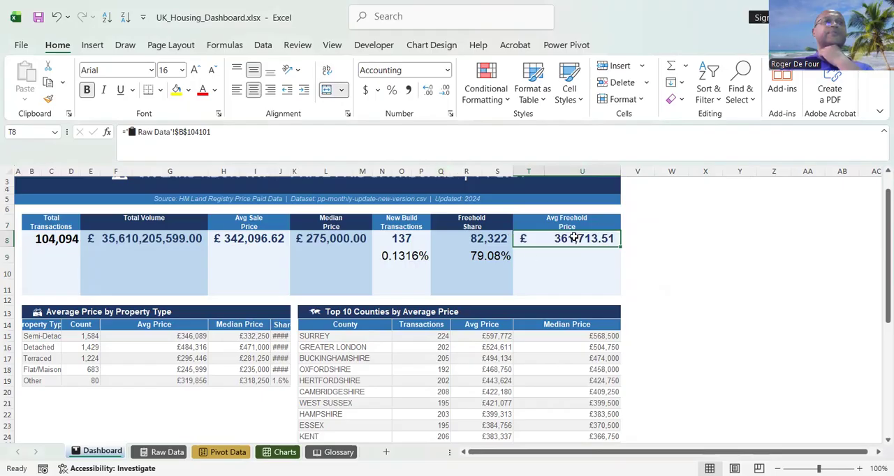
click(564, 278)
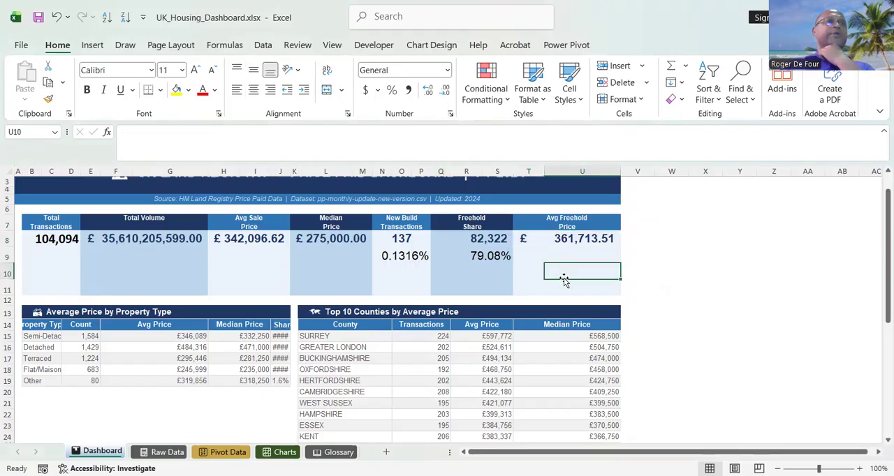
Copy the formatting of the Avg Sale Price value in H8 onto the average freehold price in T8.
click(551, 238)
click(239, 238)
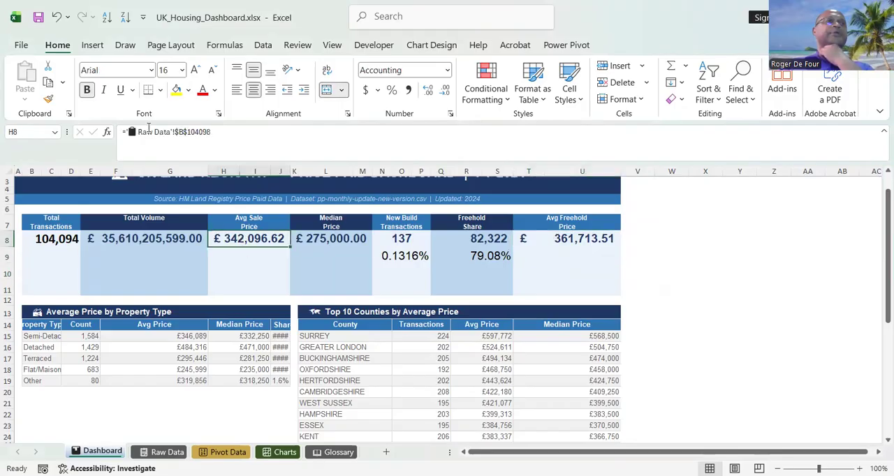
click(48, 98)
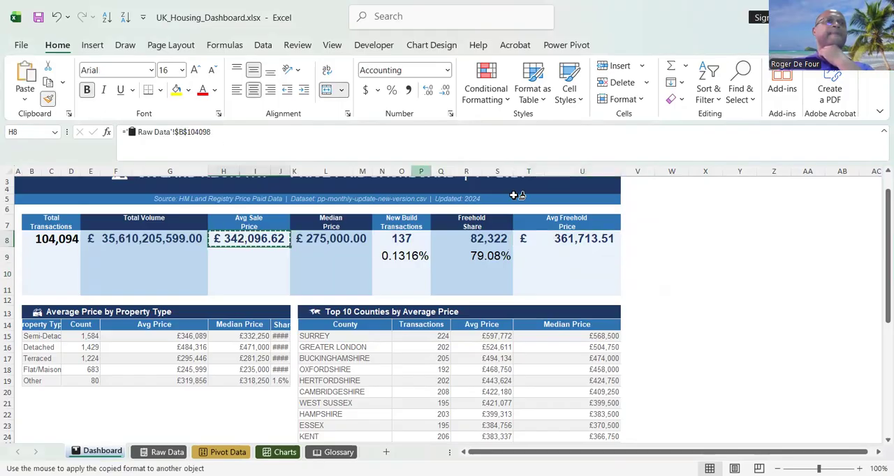
click(576, 239)
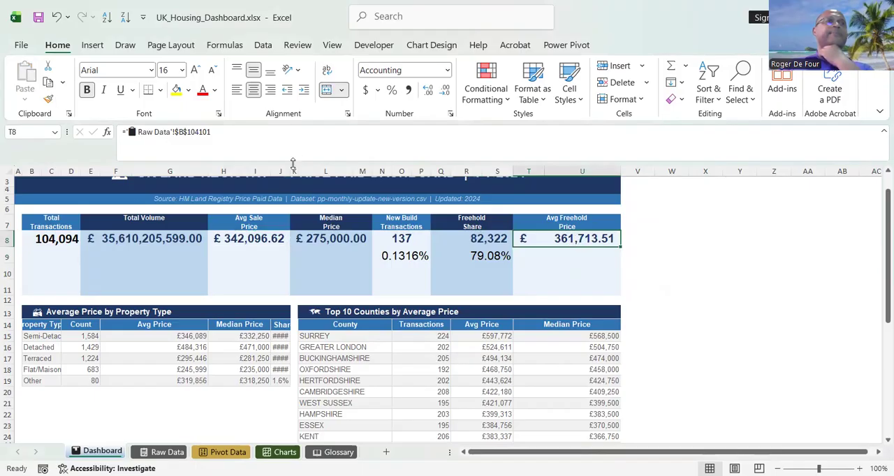
Widen column J so the market share values fit, and narrow column U at the dashboard's edge.
drag(289, 172, 297, 172)
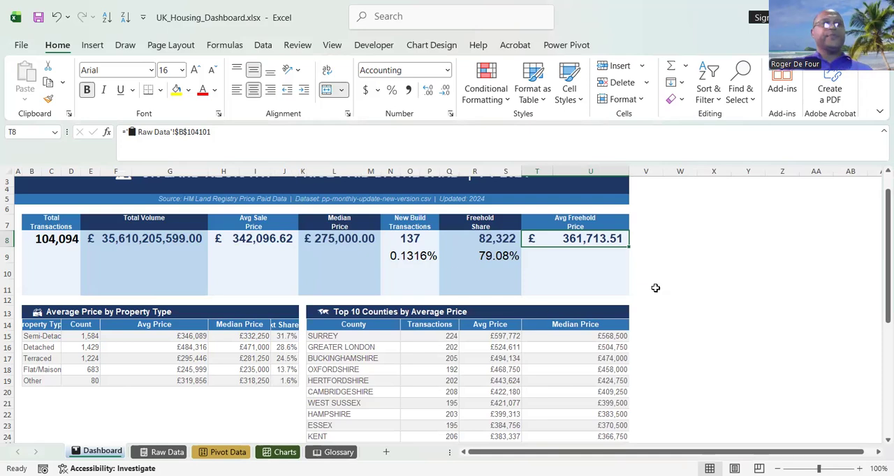
drag(629, 173, 608, 179)
click(649, 223)
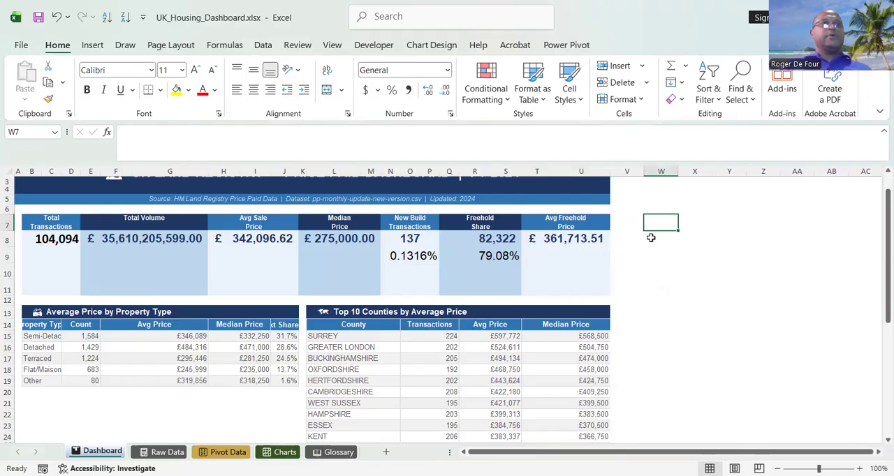
Change the year in the dashboard title in A1 to FY 2026.
drag(878, 301, 878, 272)
click(330, 203)
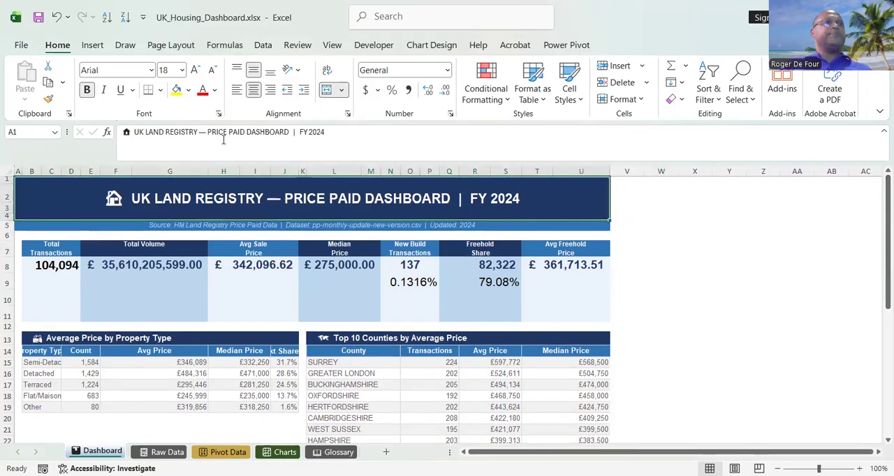
click(339, 134)
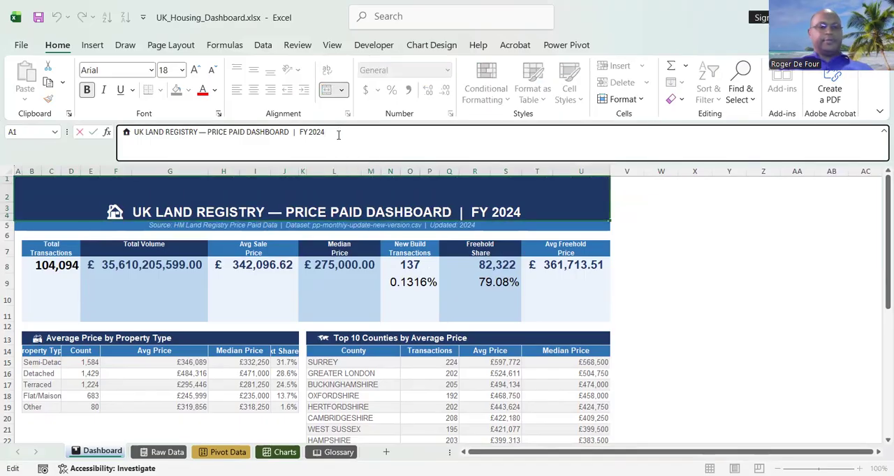
key(BackSpace)
text(6)
key(Return)
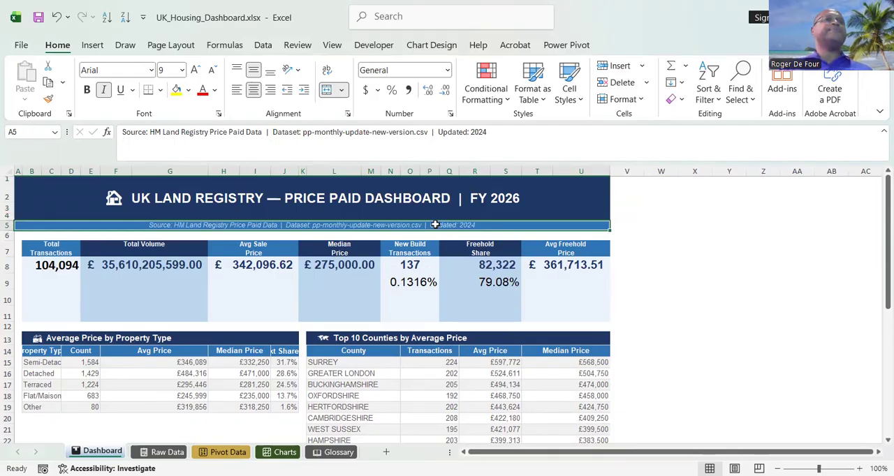
Replace the year after "Updated:" in the source line in A5 with the current date, 30/05/2026.
drag(470, 132, 488, 137)
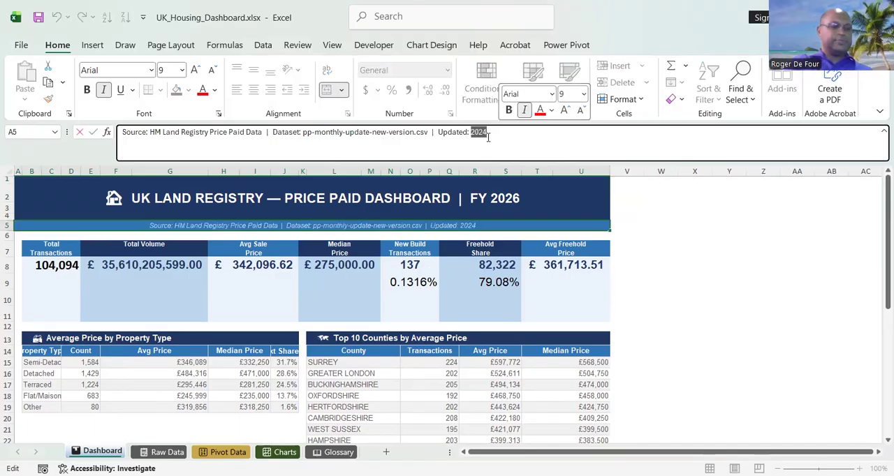
text(8:58)
key(BackSpace)
key(BackSpace)
key(BackSpace)
key(BackSpace)
key(ctrl+semicolon)
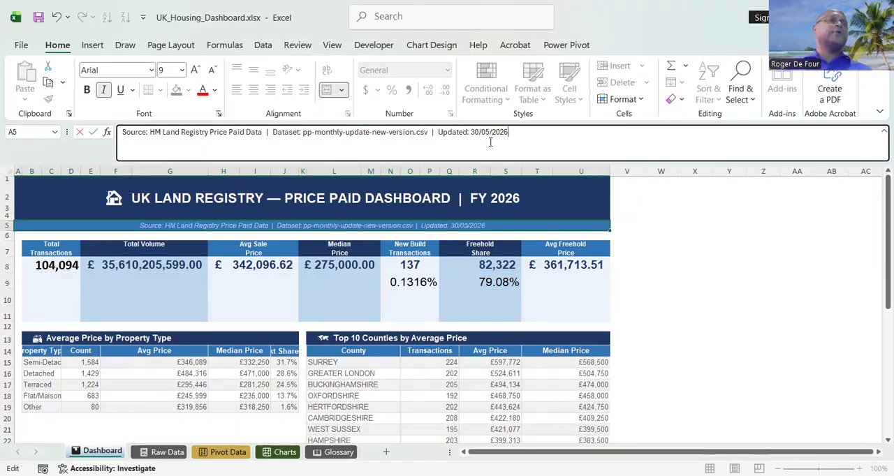
click(461, 302)
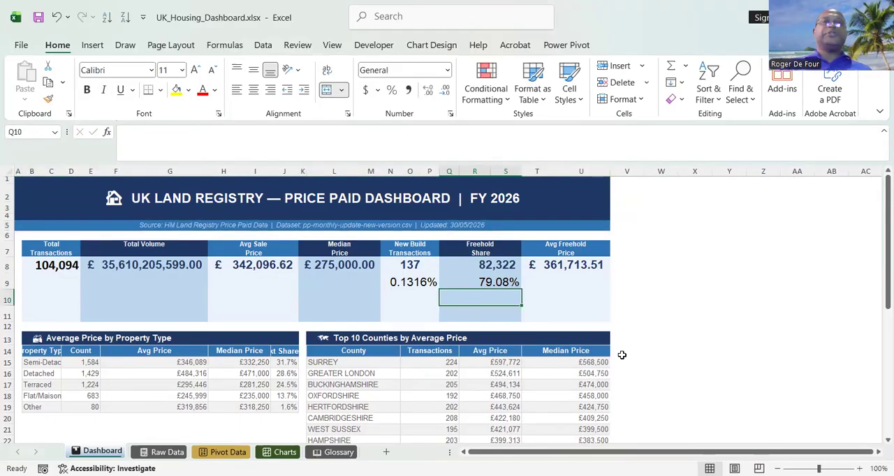
Show the formulas in the Dashboard cells instead of their values to inspect the KPI links to Raw Data.
mouse_move(880, 263)
mouse_down()
mouse_move(878, 405)
mouse_move(878, 256)
mouse_up()
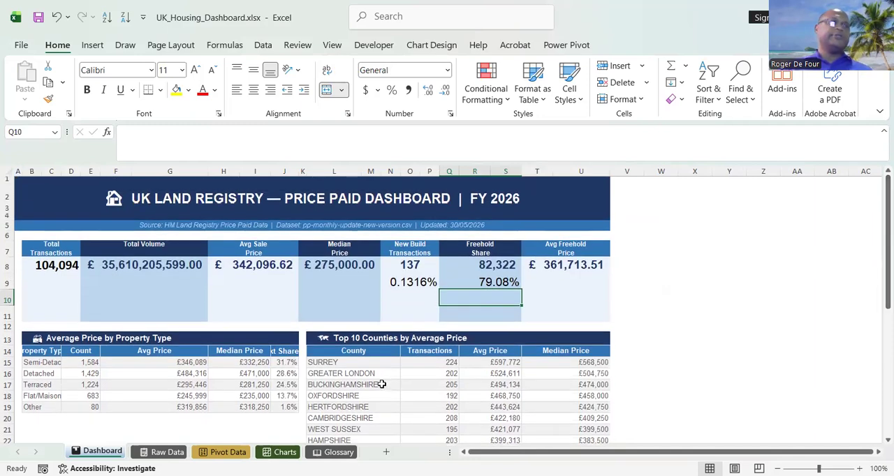
click(602, 327)
click(583, 266)
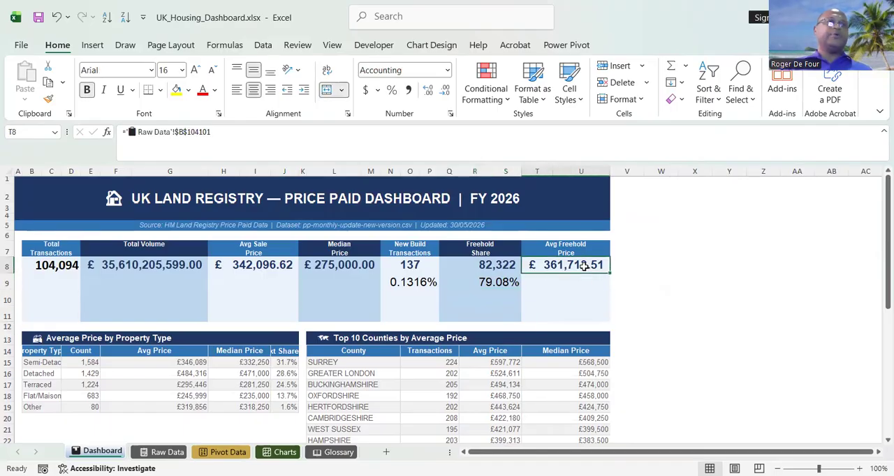
key(ctrl+grave)
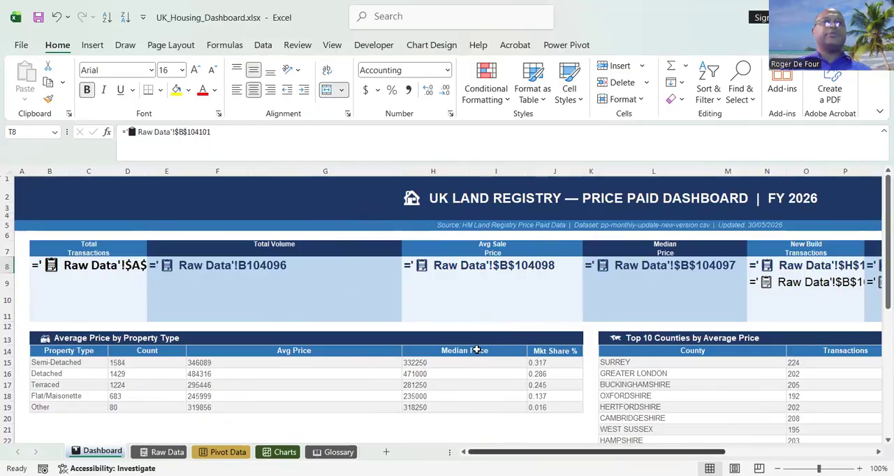
Switch the Dashboard cells from showing formulas back to showing their values.
drag(677, 452, 472, 363)
key(ctrl+grave)
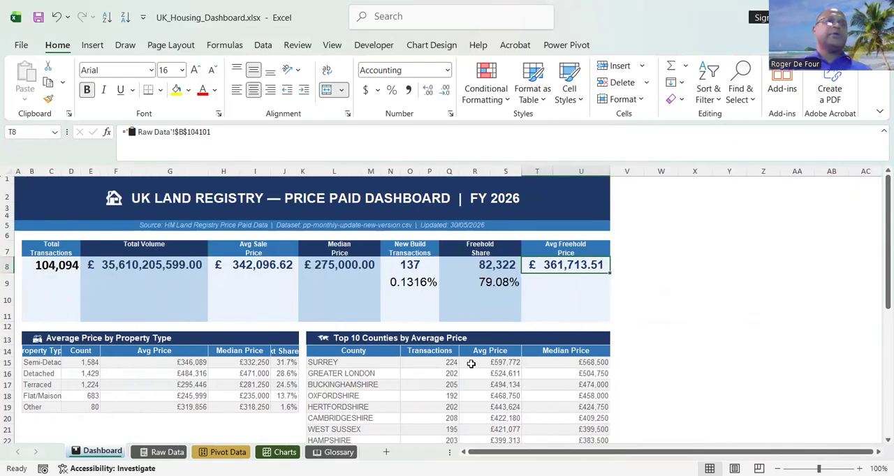
click(493, 226)
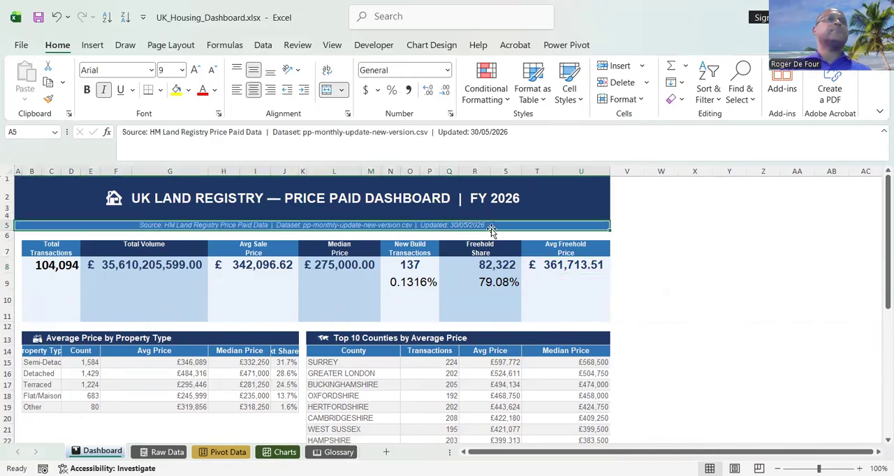
click(673, 297)
Look over the property type, county and monthly tables below the KPI cards on the Dashboard.
drag(878, 298, 878, 350)
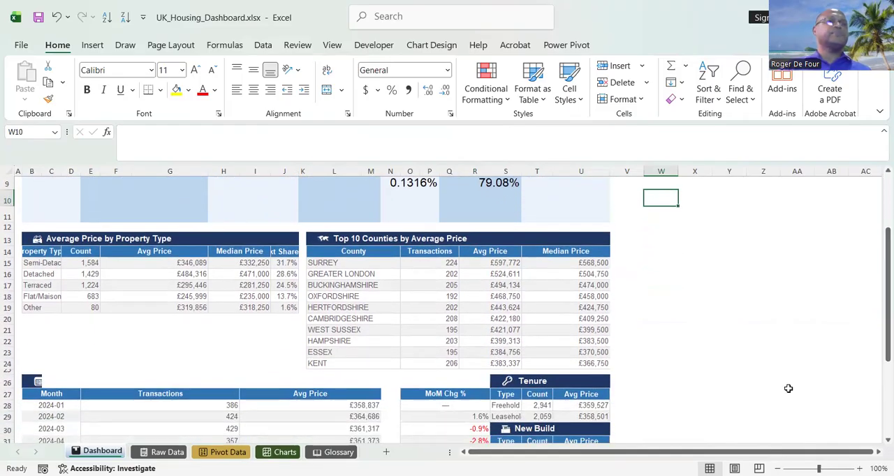
scroll(788, 389, right, 1)
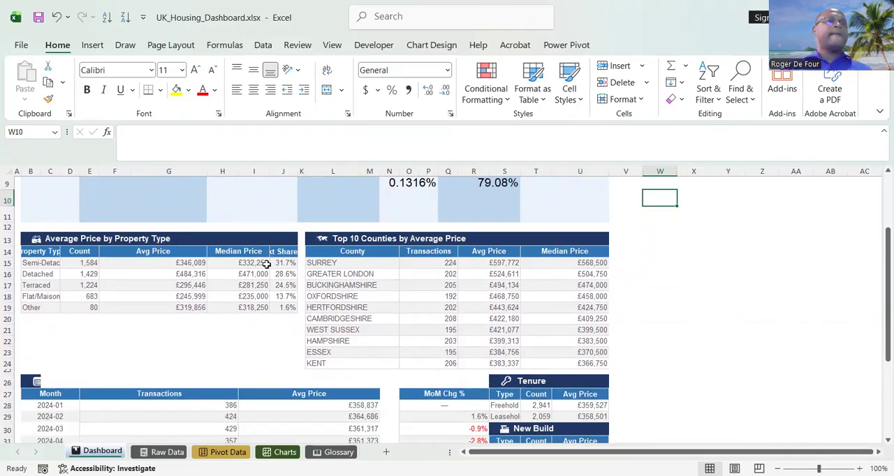
click(289, 264)
click(156, 240)
click(58, 277)
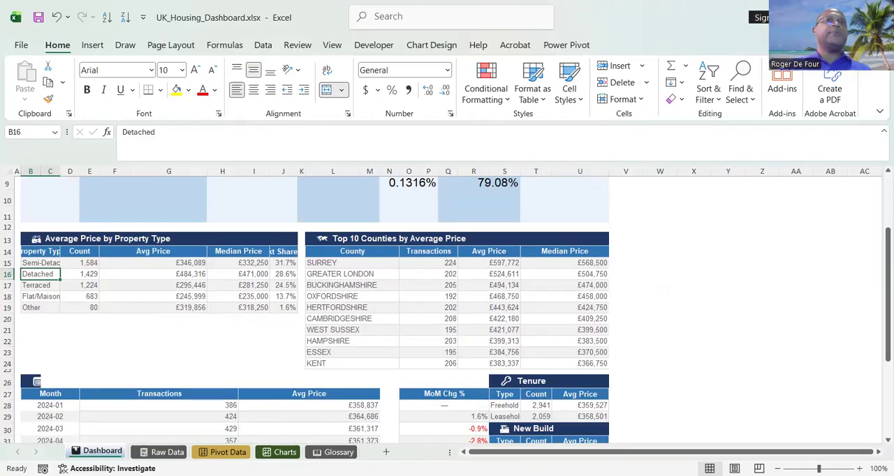
Switch to pgAdmin, maximize its window and dismiss the version notice.
key(alt+Tab)
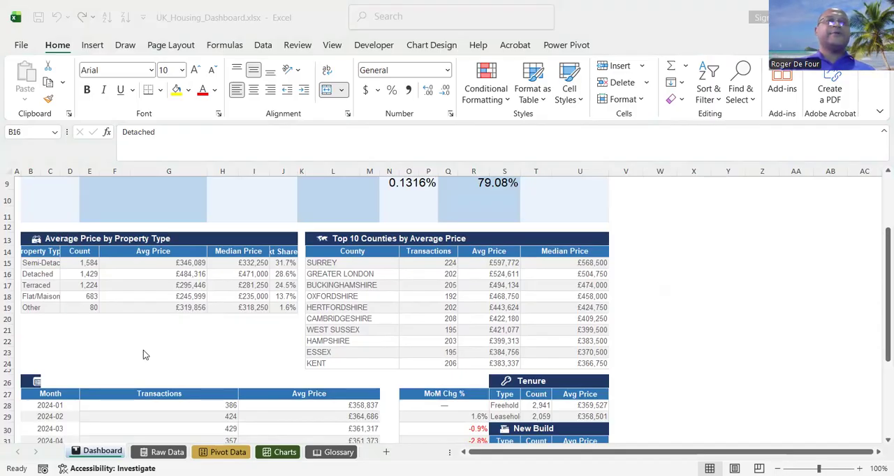
click(717, 182)
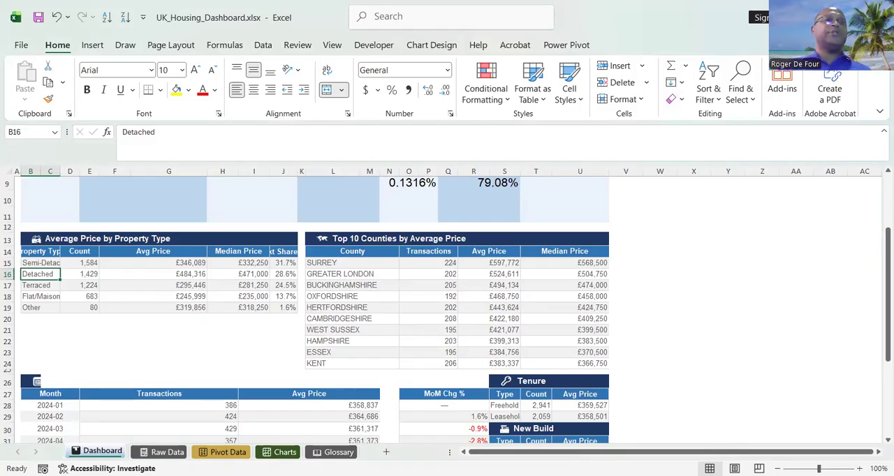
key(alt+Tab)
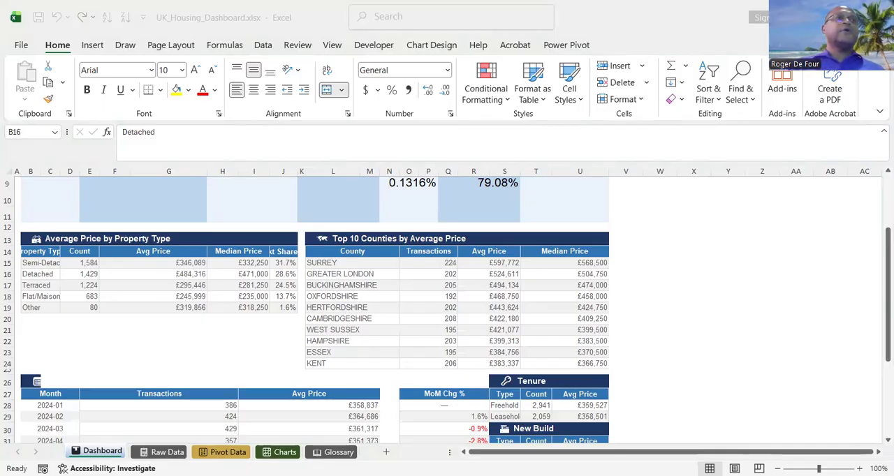
key(alt+Tab)
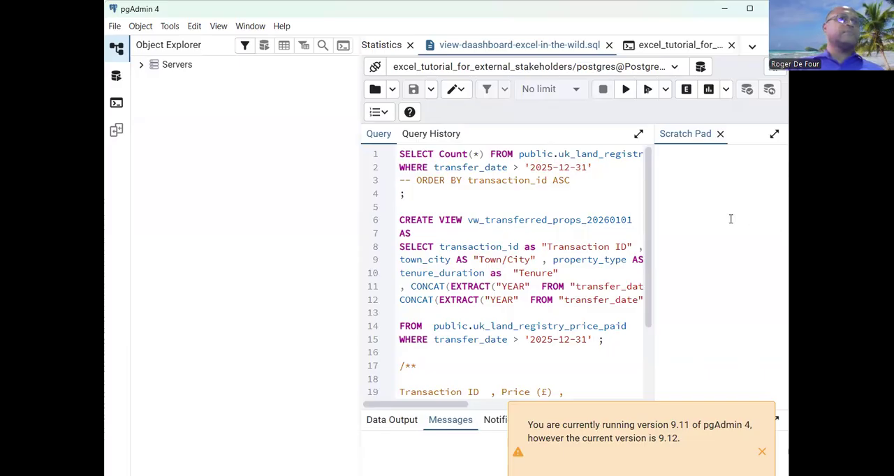
click(477, 199)
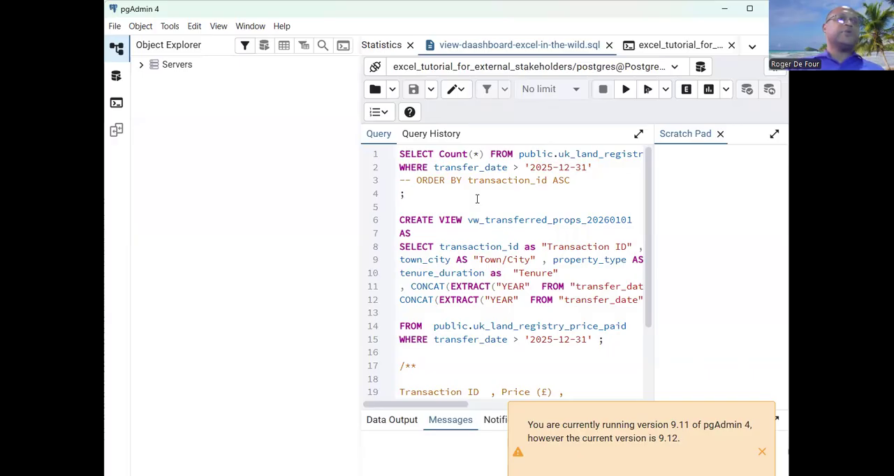
click(749, 9)
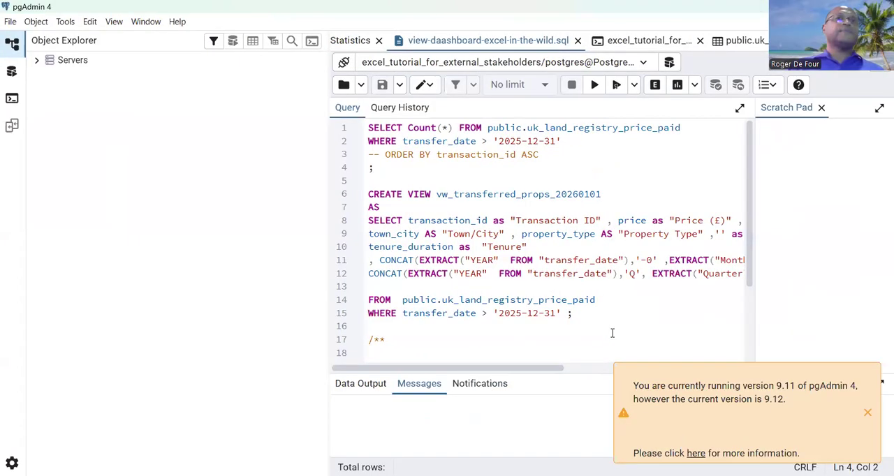
click(869, 414)
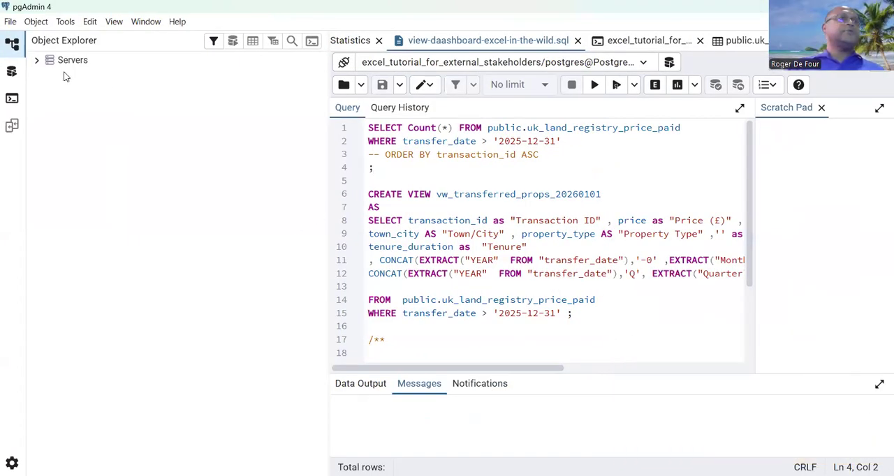
Browse the public schema of excel_tutorial_for_external_stakeholders, inspecting the uk_land_registry_price_paid table's data-viewing options and expanding the Views node.
click(42, 63)
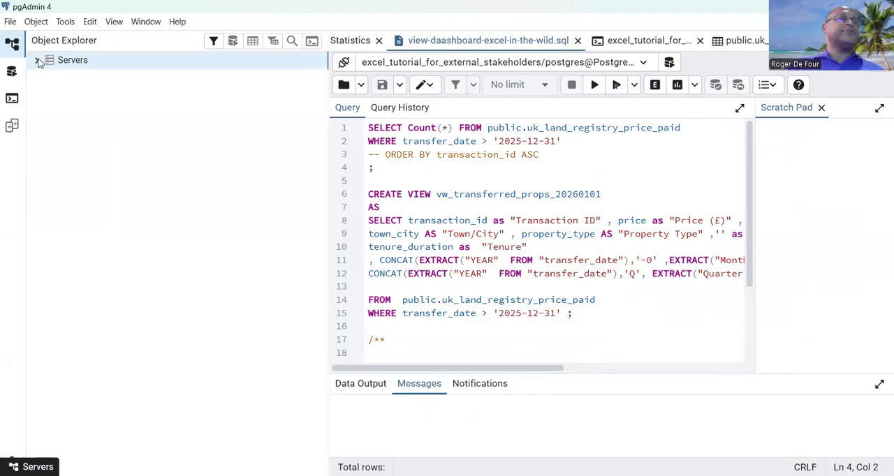
click(39, 63)
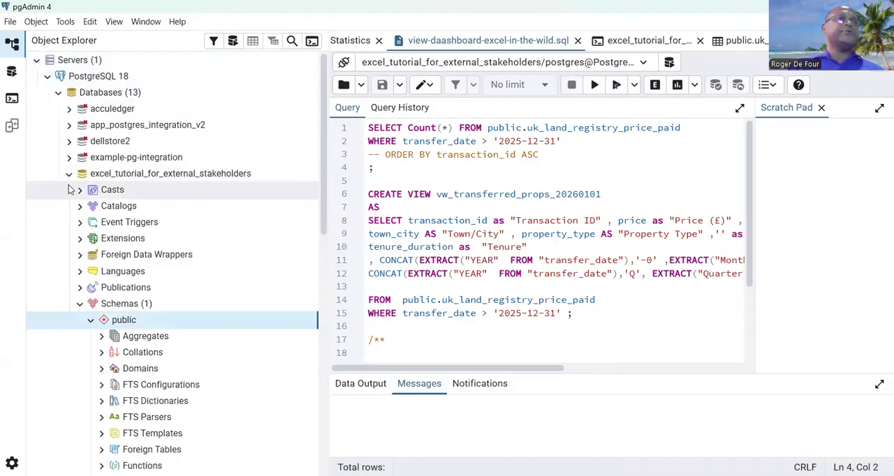
drag(322, 199, 327, 342)
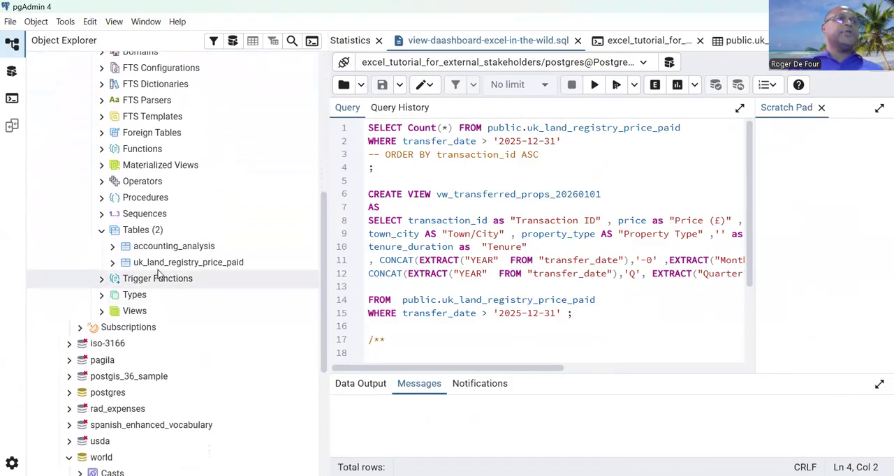
mouse_move(219, 273)
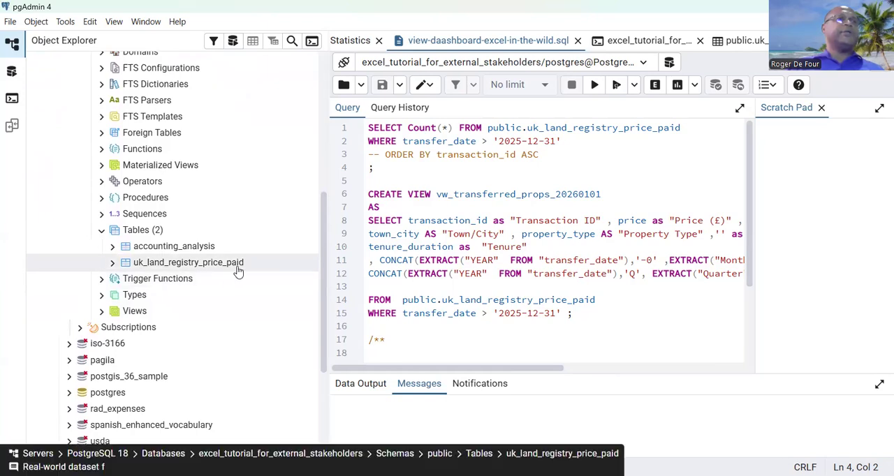
right_click(171, 269)
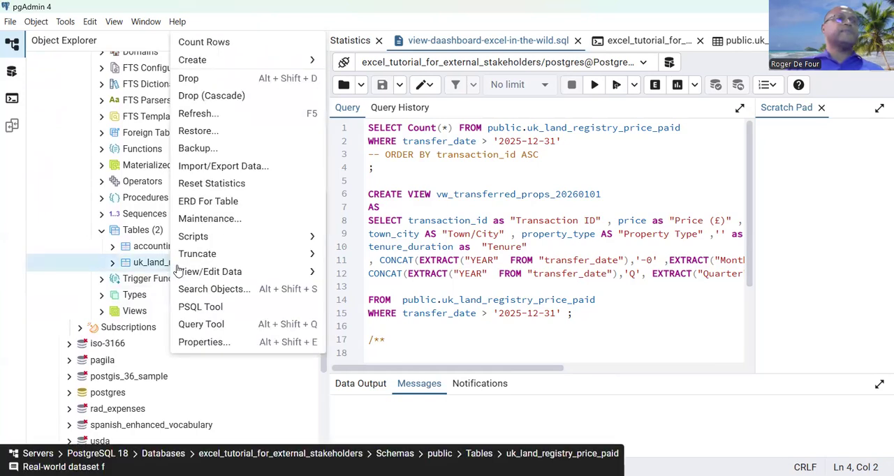
mouse_move(201, 241)
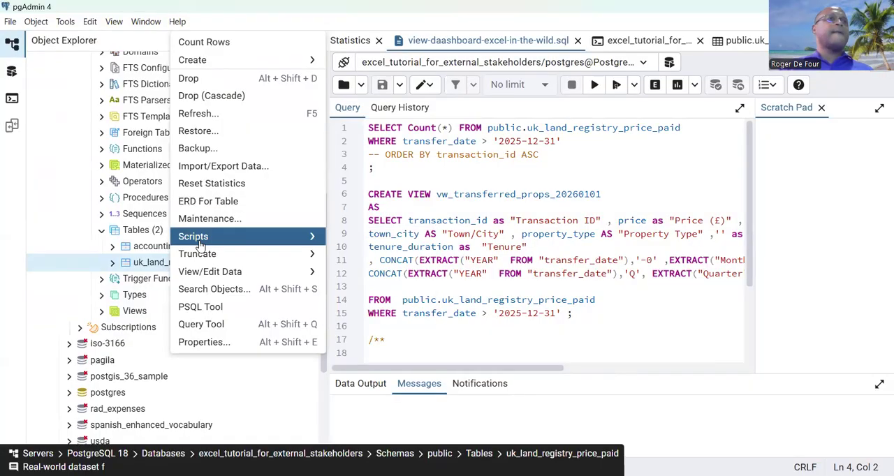
mouse_move(208, 274)
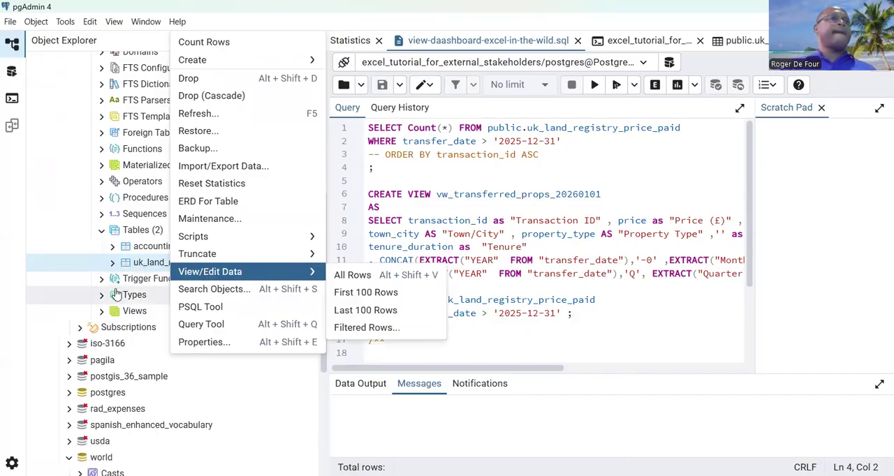
click(104, 318)
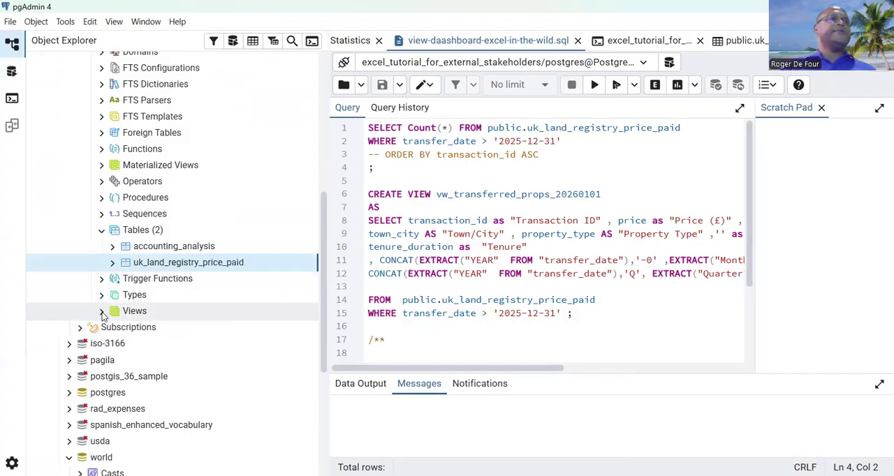
click(103, 312)
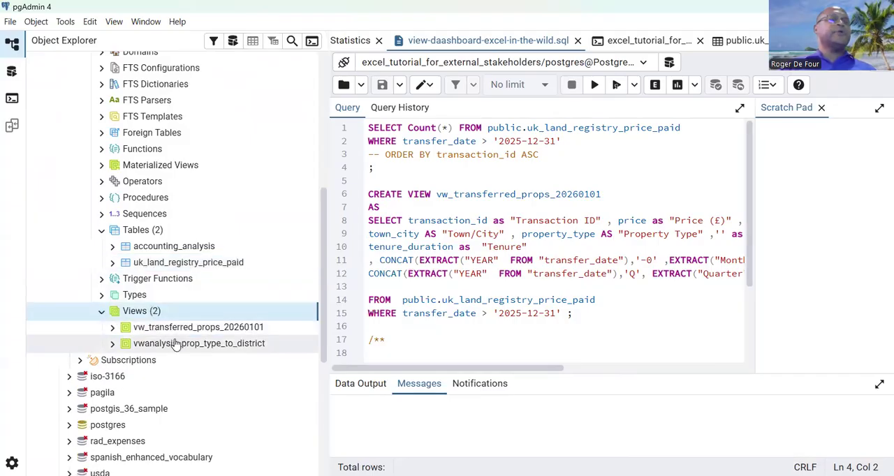
Enlarge the query editor and examine the CREATE VIEW statement for vw_transferred_props_20260101.
click(441, 209)
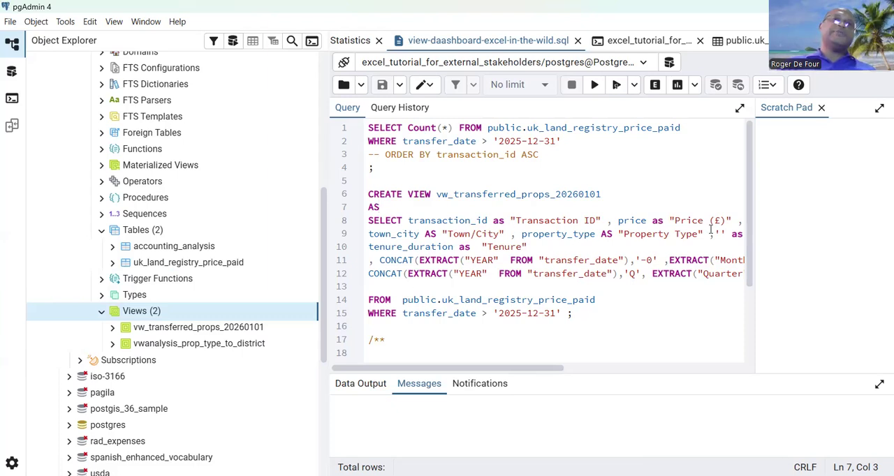
click(739, 107)
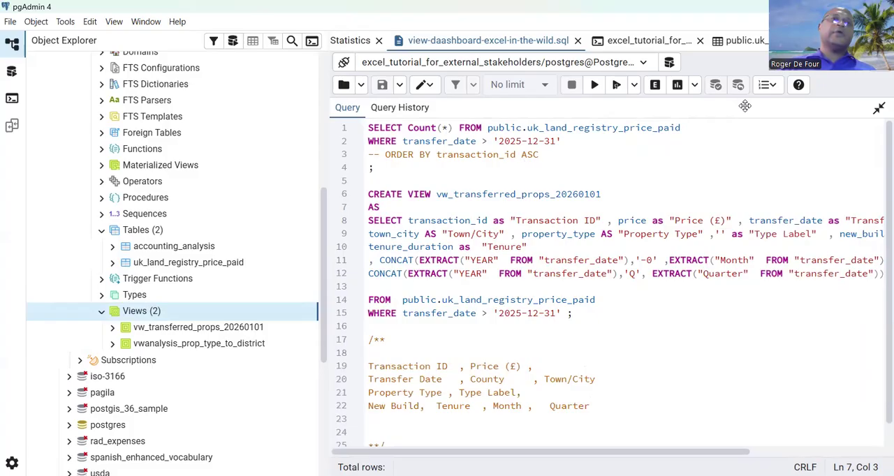
mouse_move(670, 452)
mouse_down()
mouse_move(787, 452)
mouse_move(668, 452)
mouse_up()
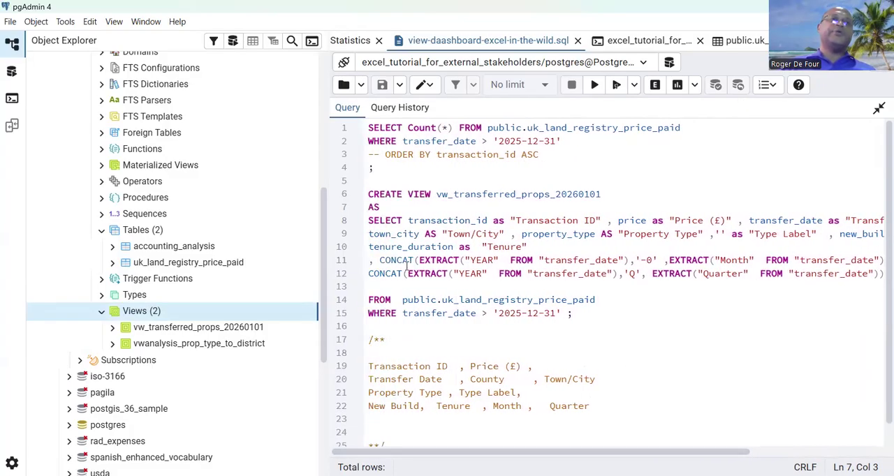
drag(672, 452, 751, 457)
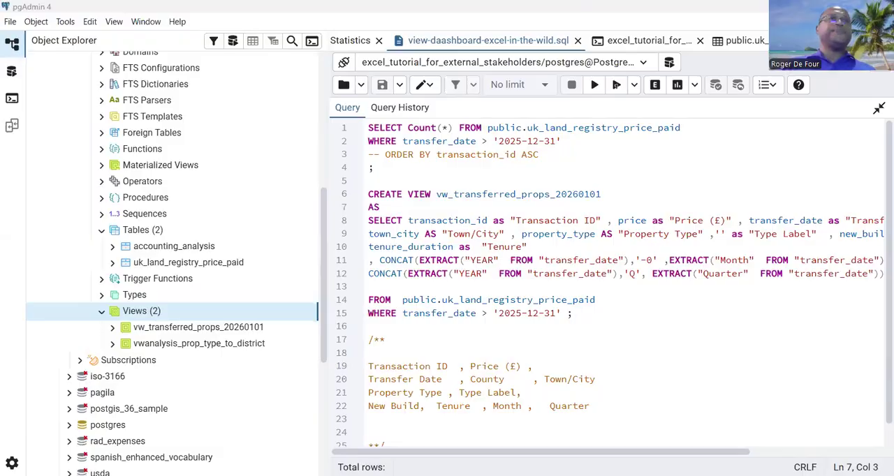
Switch to the Raw Data sheet in Excel and start a data import from an ODBC source.
key(alt+Tab)
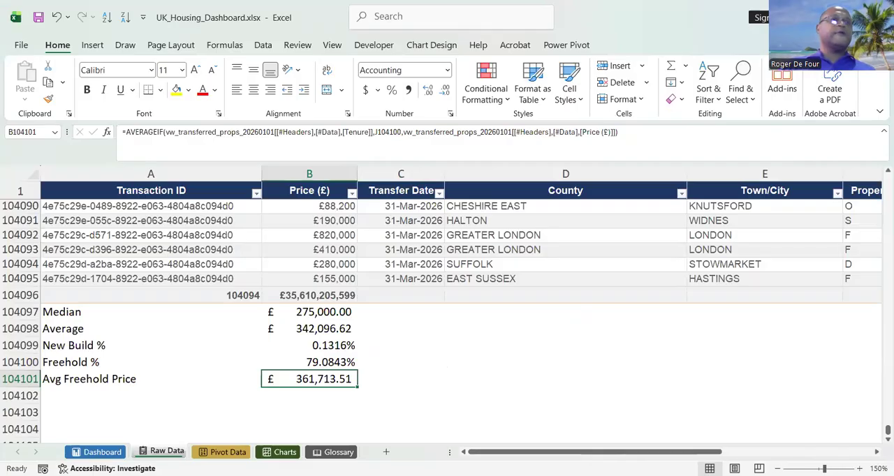
click(198, 238)
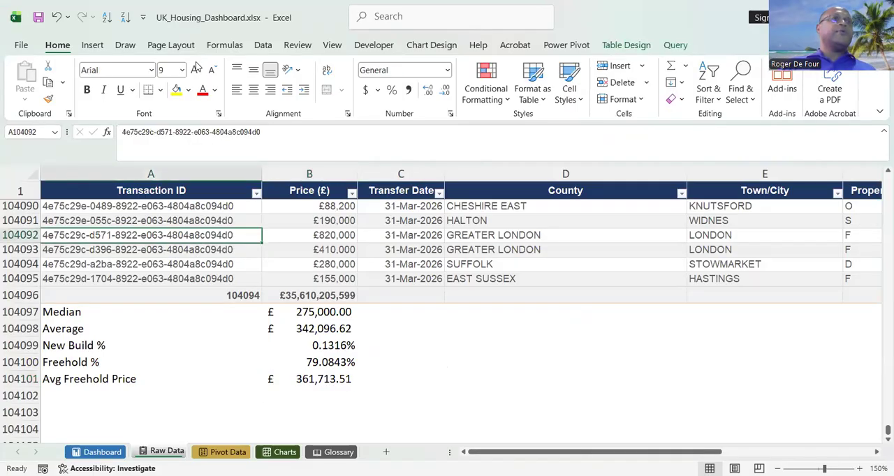
click(266, 46)
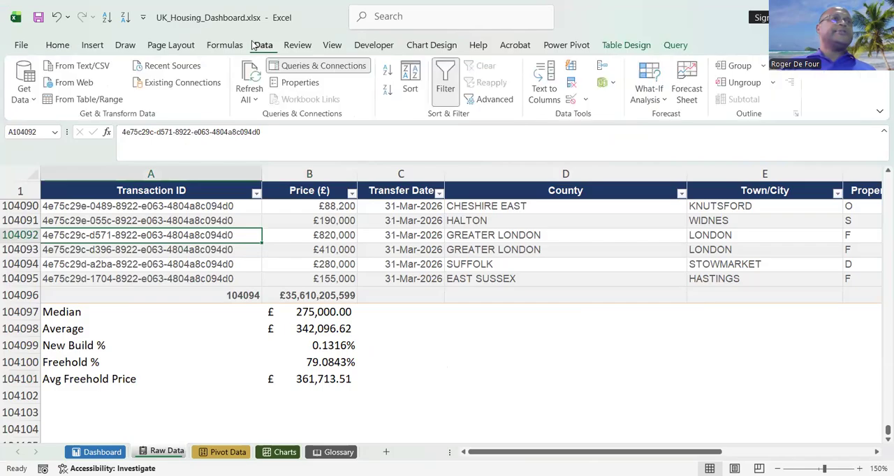
click(35, 102)
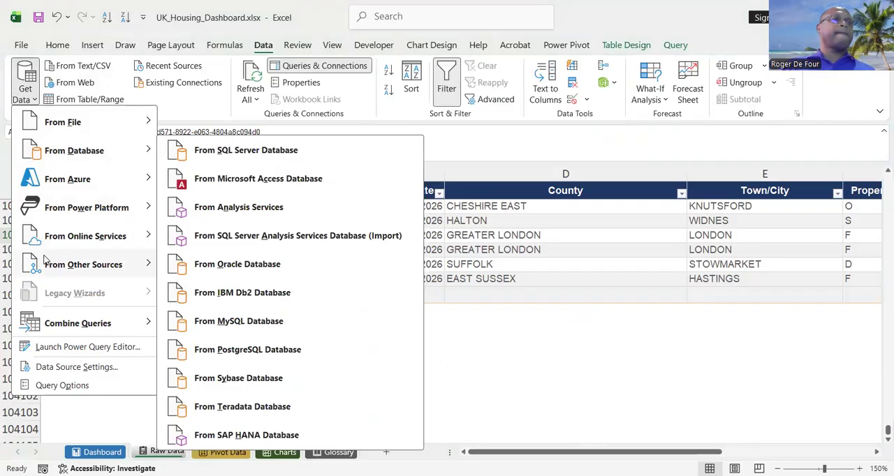
mouse_move(46, 262)
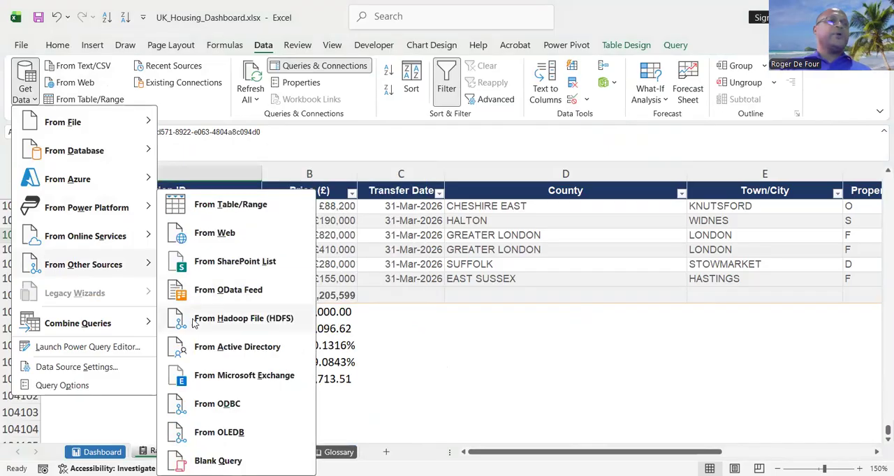
click(218, 404)
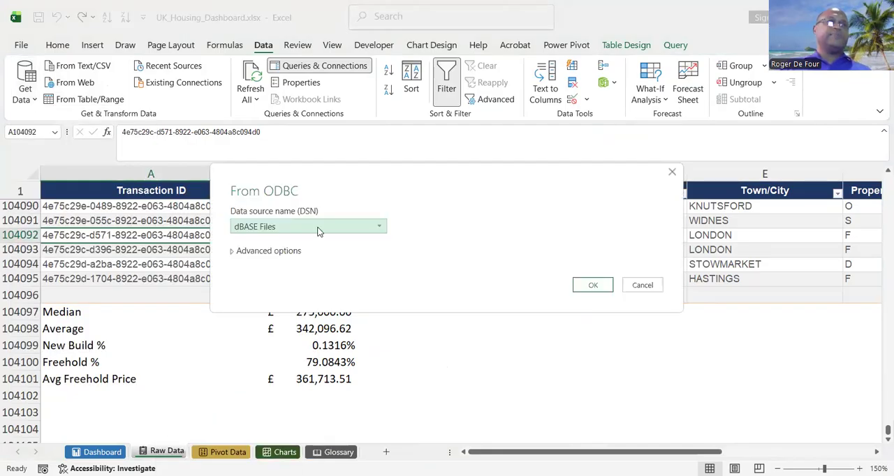
Choose the PostgreSQL35W data source name for the ODBC import and connect to it.
click(317, 227)
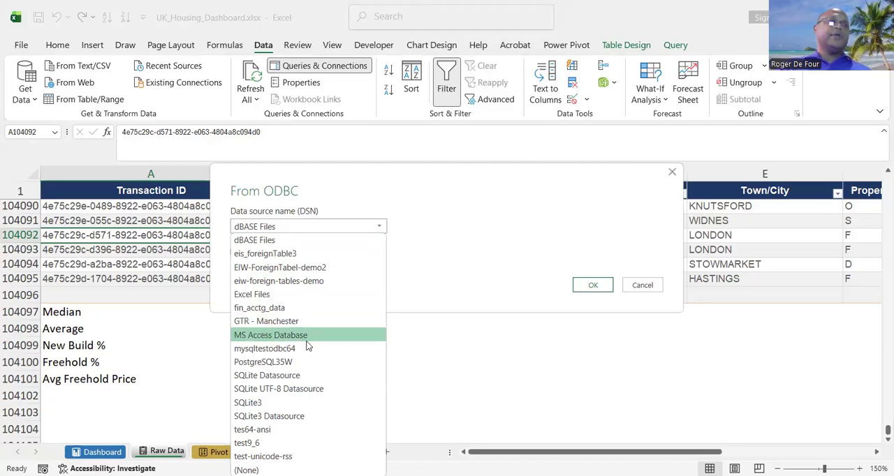
click(310, 362)
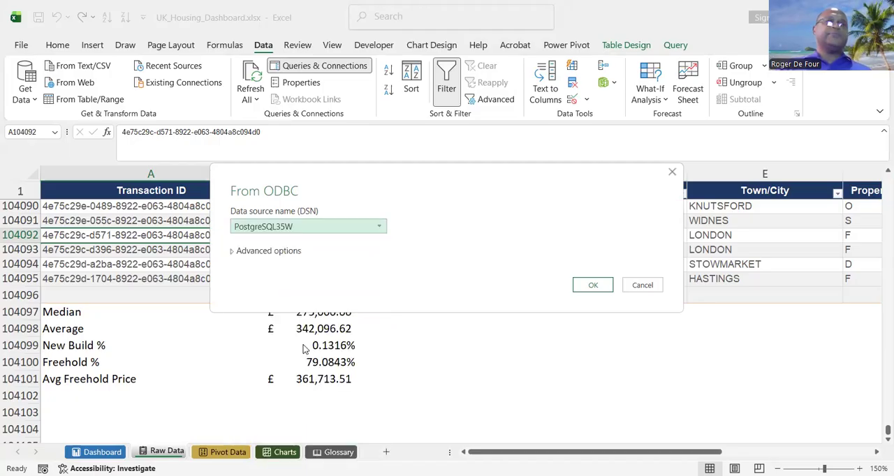
click(584, 287)
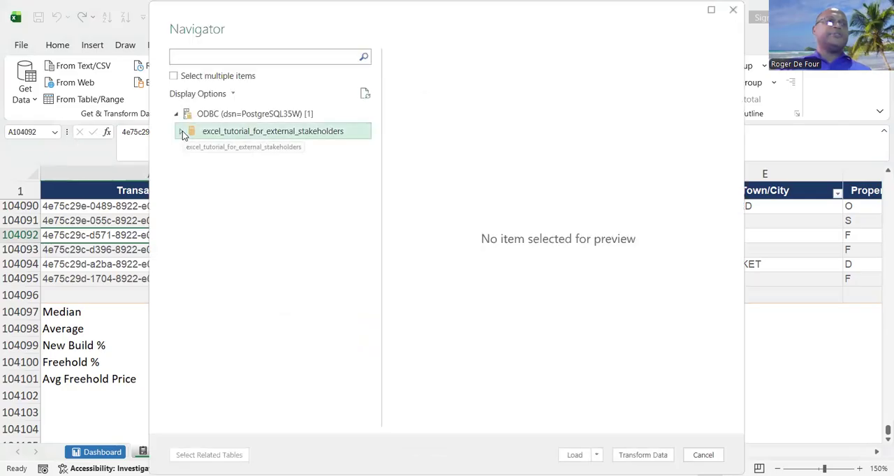
Expand the public schema of excel_tutorial_for_external_stakeholders, select vw_transferred_props_20260101 and look through its preview.
click(182, 133)
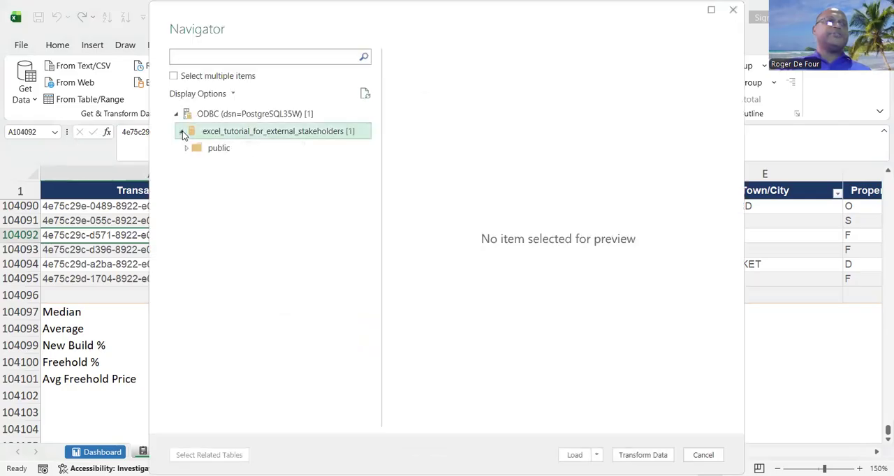
click(185, 148)
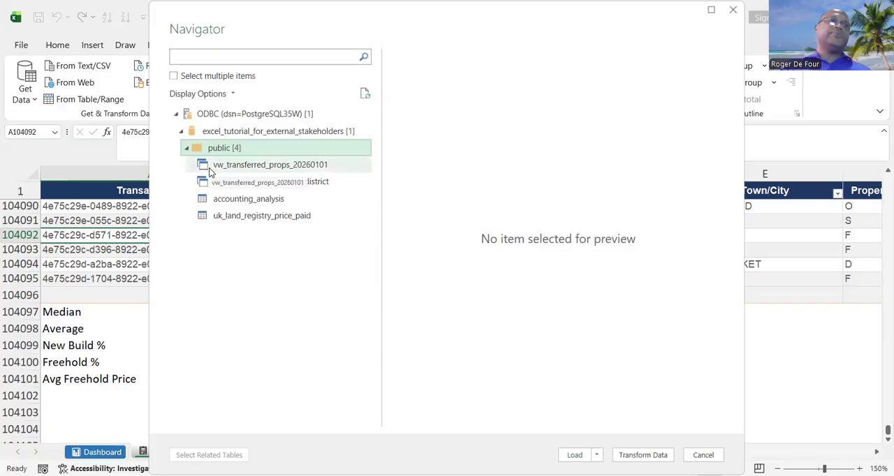
click(210, 167)
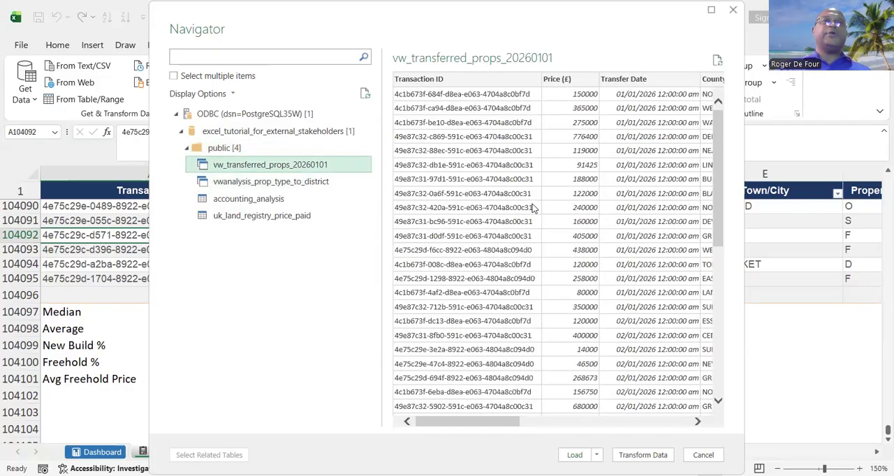
scroll(694, 408, right, 5)
scroll(694, 405, right, 2)
scroll(694, 405, left, 8)
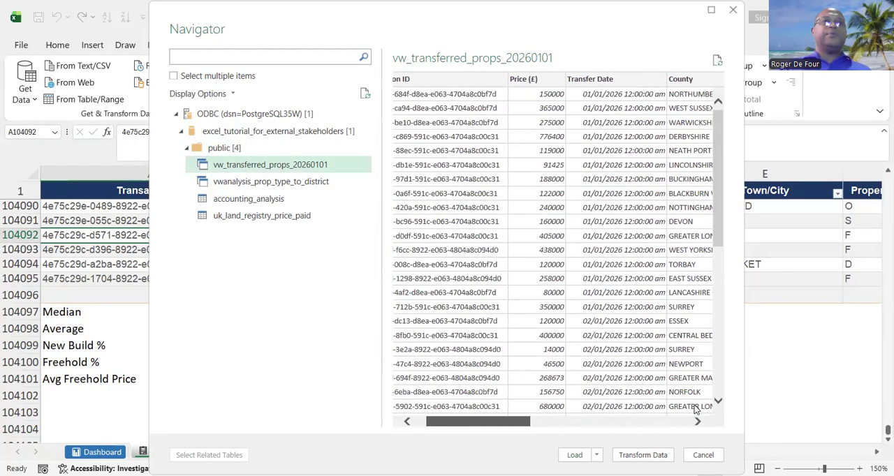
scroll(695, 410, left, 1)
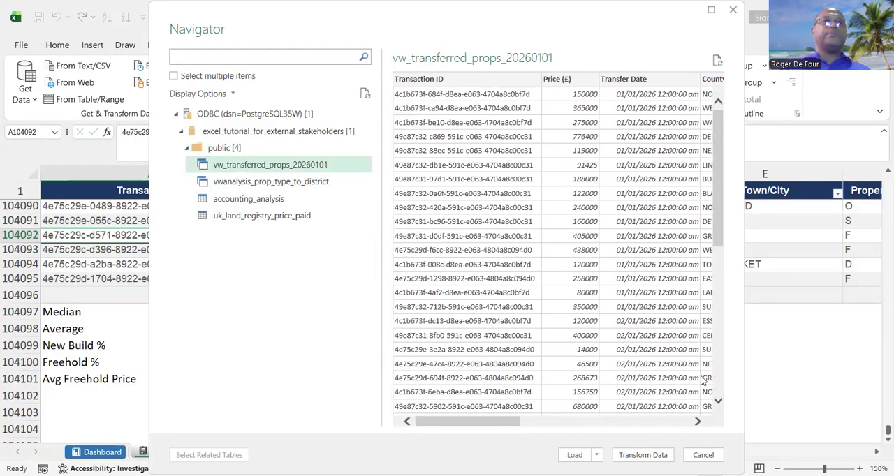
drag(717, 231, 721, 318)
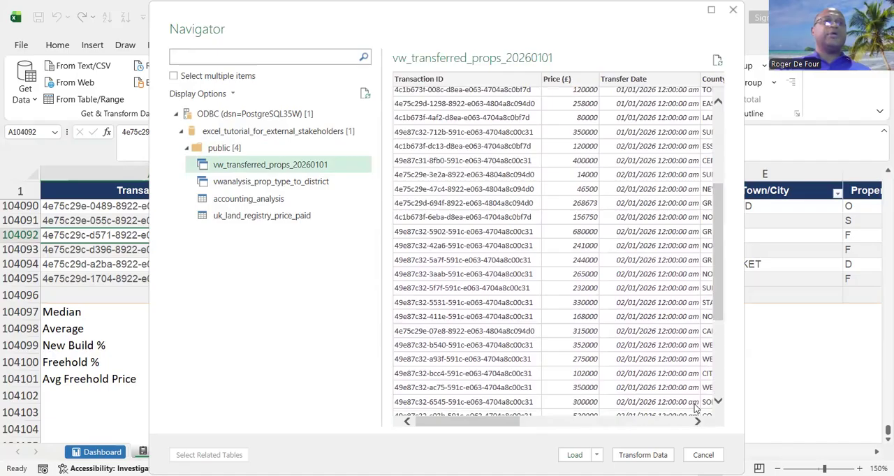
Load the selected view into the workbook as a connection only, without adding it to the Data Model.
click(596, 455)
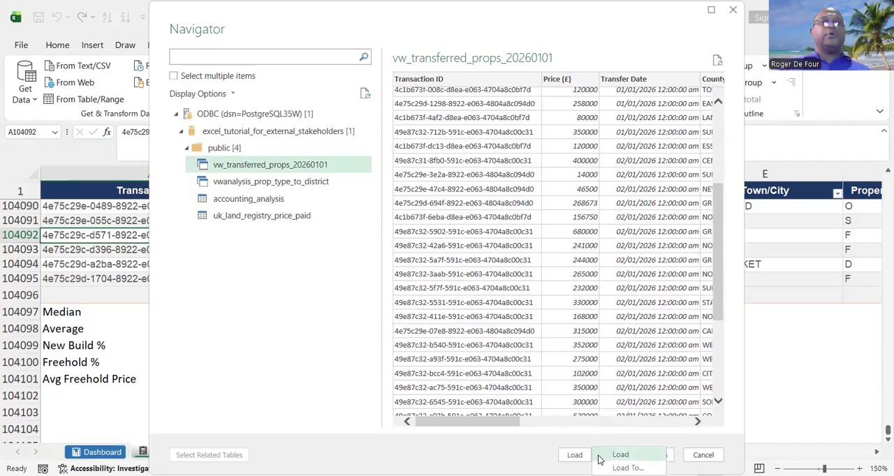
click(627, 468)
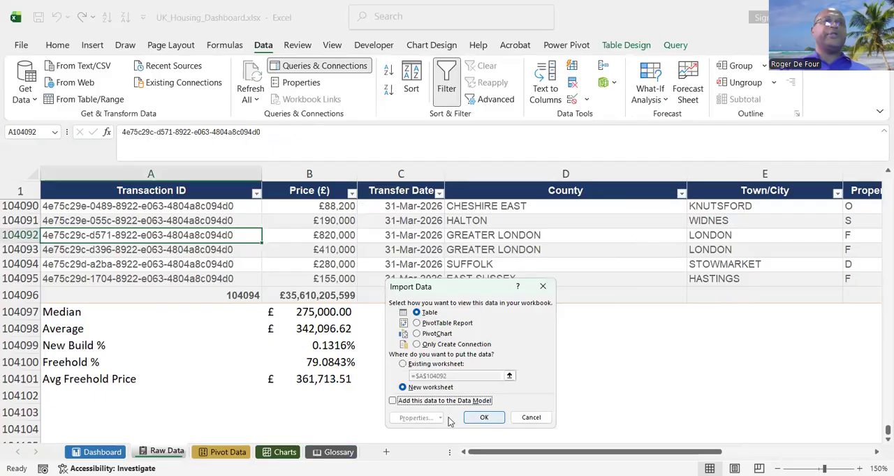
click(417, 345)
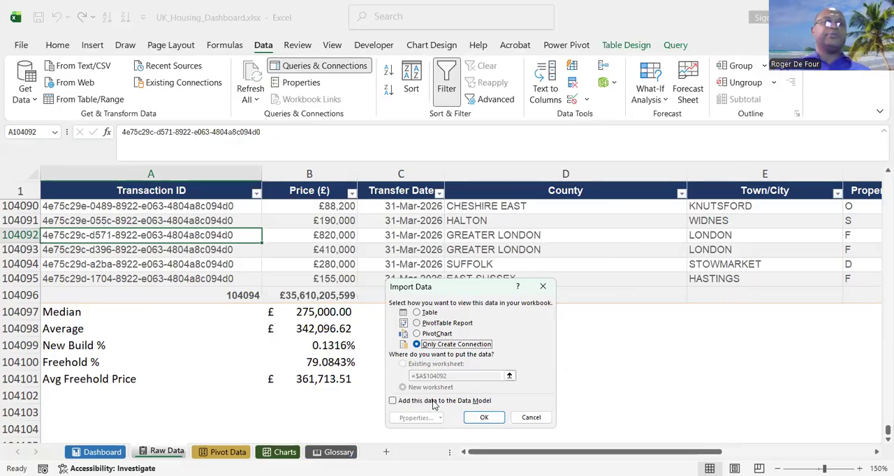
click(493, 418)
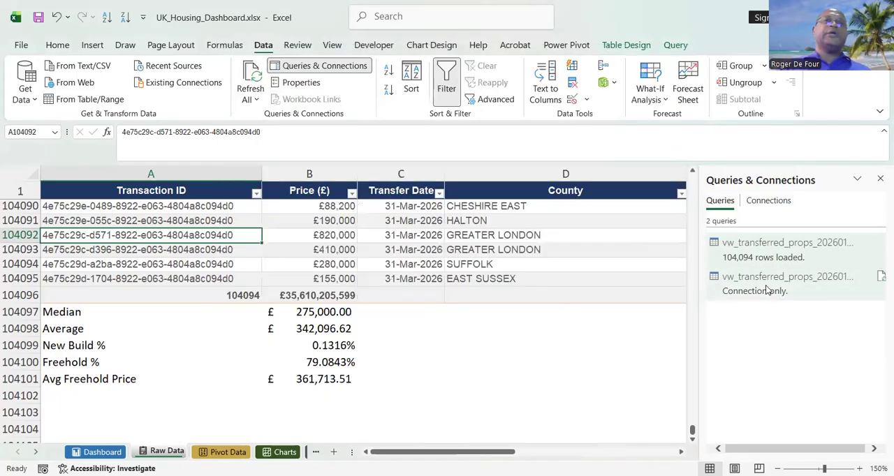
Open the connection-only query in Power Query Editor and filter the New Build column to Y.
mouse_move(766, 290)
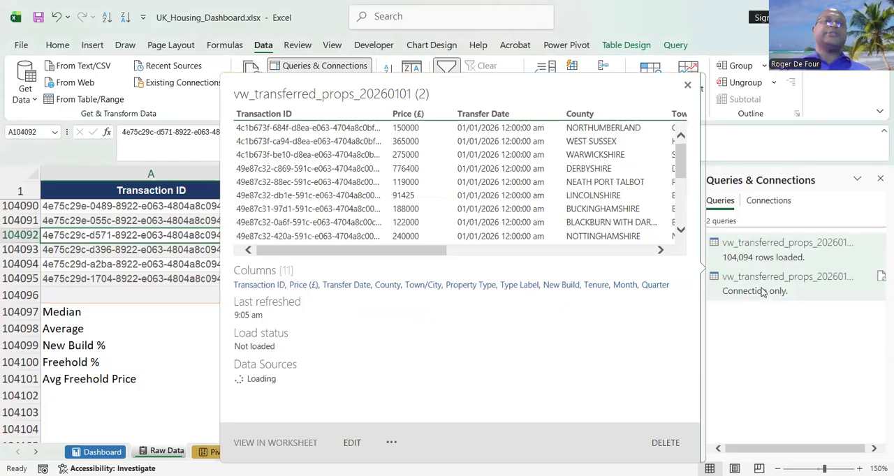
double_click(762, 287)
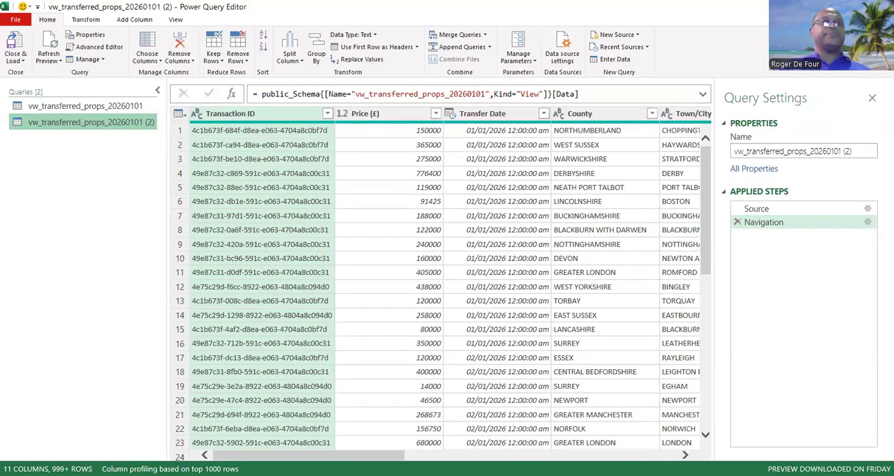
drag(376, 456, 606, 456)
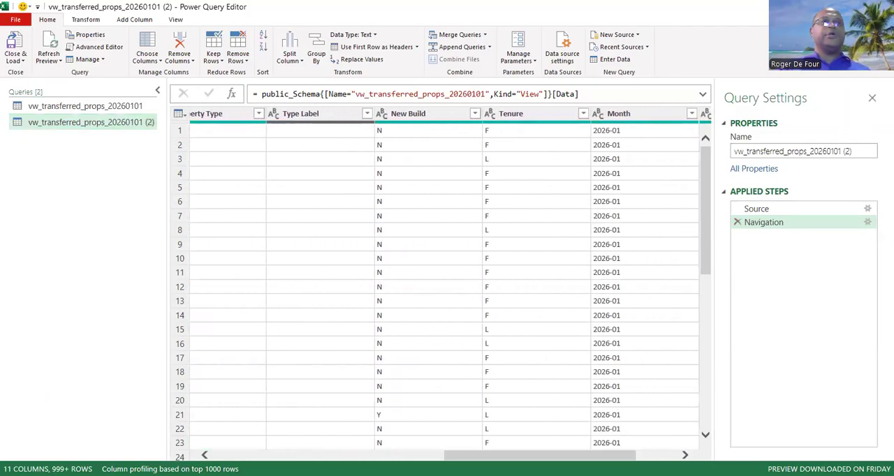
click(479, 117)
click(475, 113)
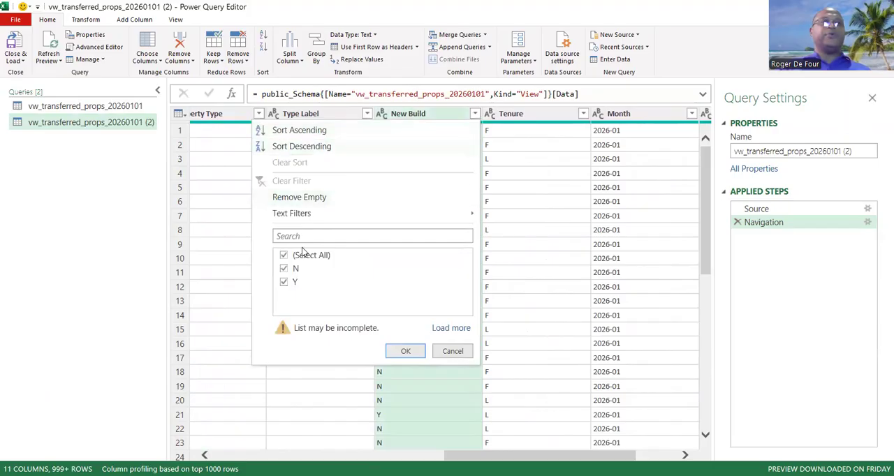
click(285, 269)
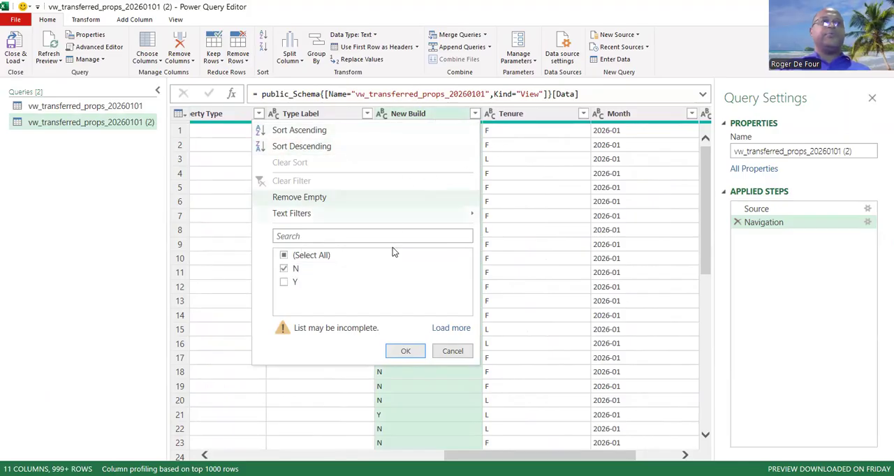
click(284, 282)
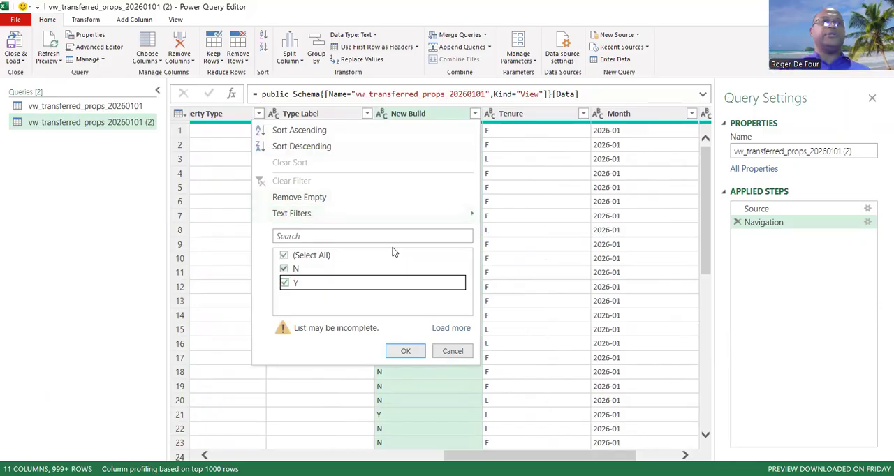
click(404, 351)
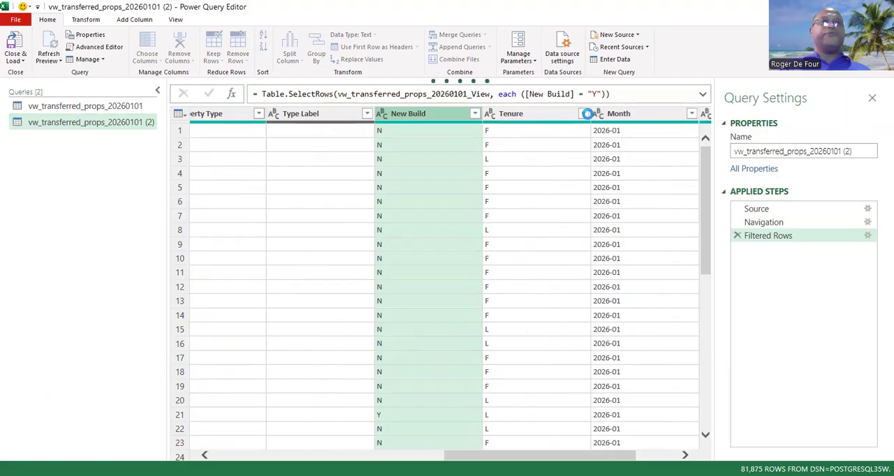
Filter the Tenure column to show only F.
click(583, 113)
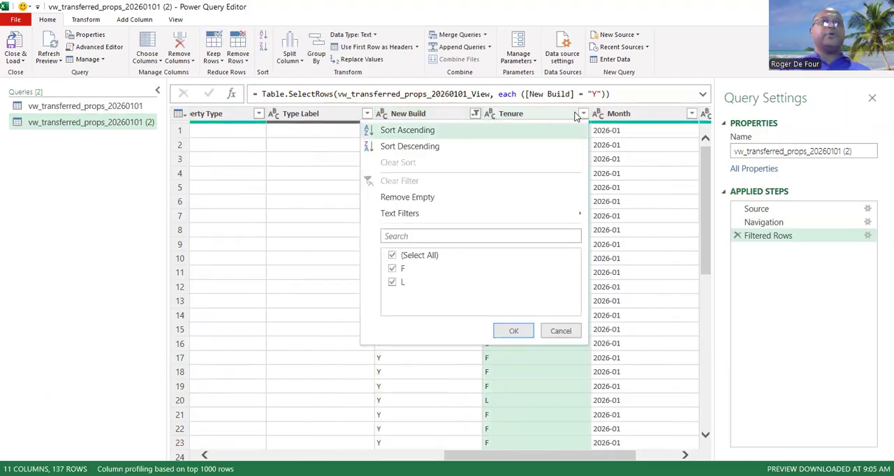
click(392, 254)
click(392, 269)
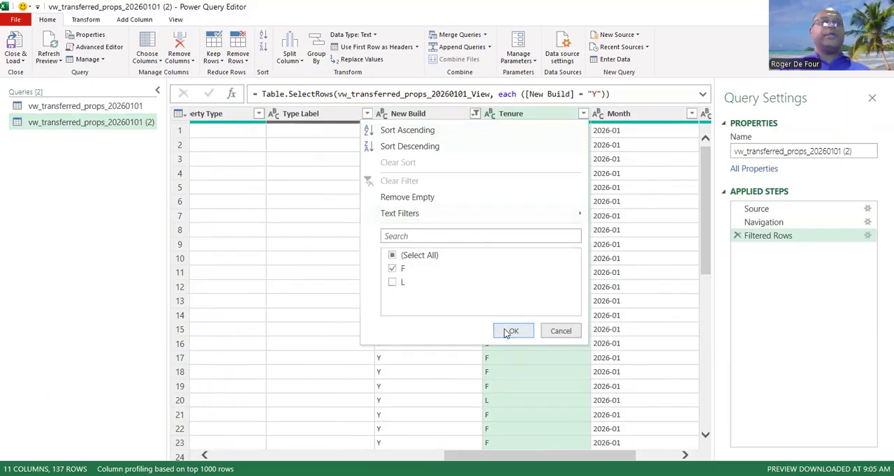
click(508, 330)
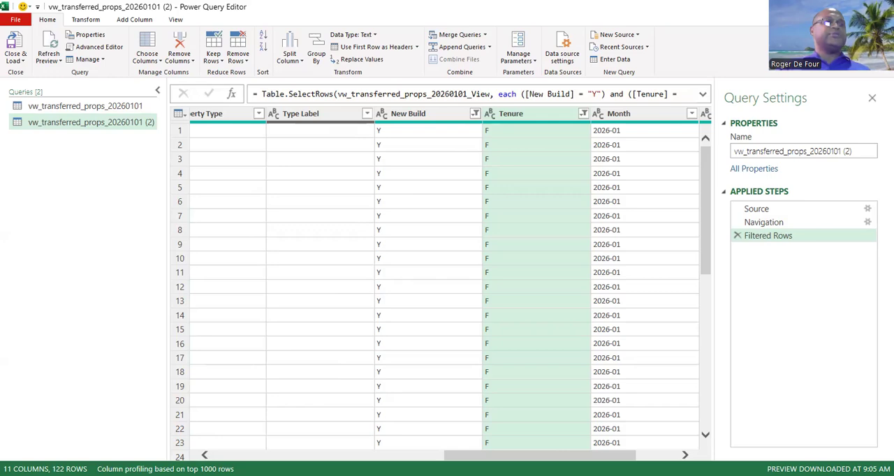
Check the remaining Month and Quarter columns, and close Power Query Editor, discarding the changes.
drag(508, 455, 549, 455)
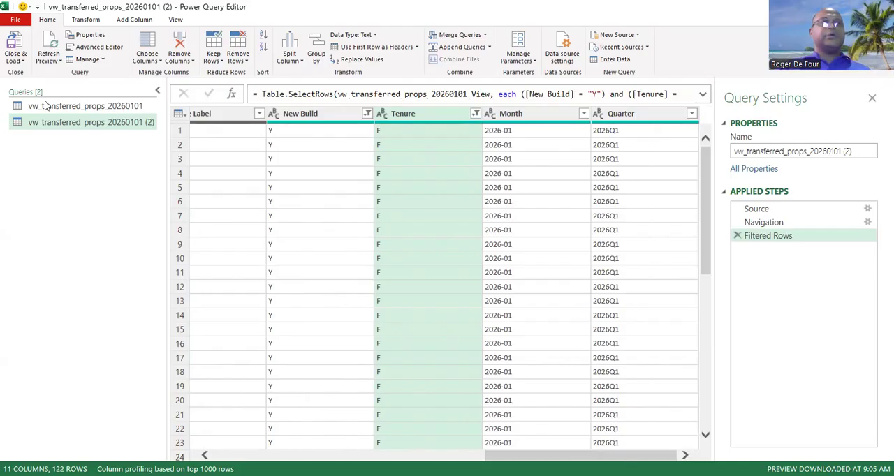
click(24, 63)
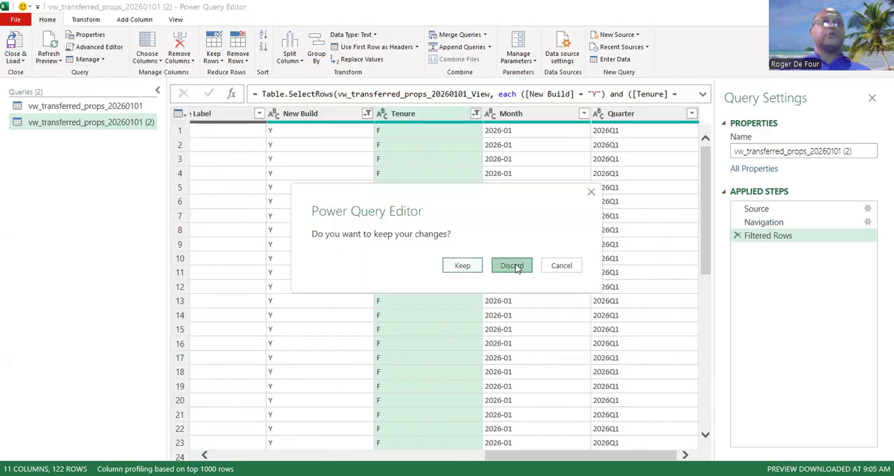
click(513, 267)
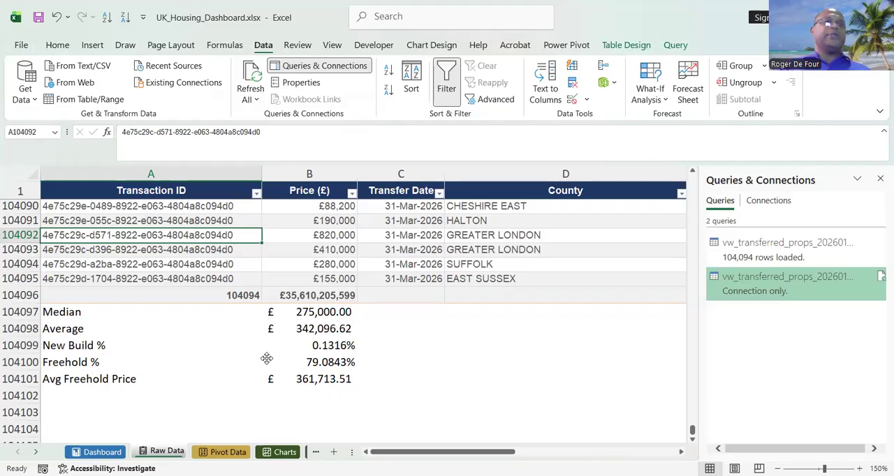
Return to the Dashboard sheet and review the property type table, the top 10 counties table and the KPI figures.
key(alt+Tab)
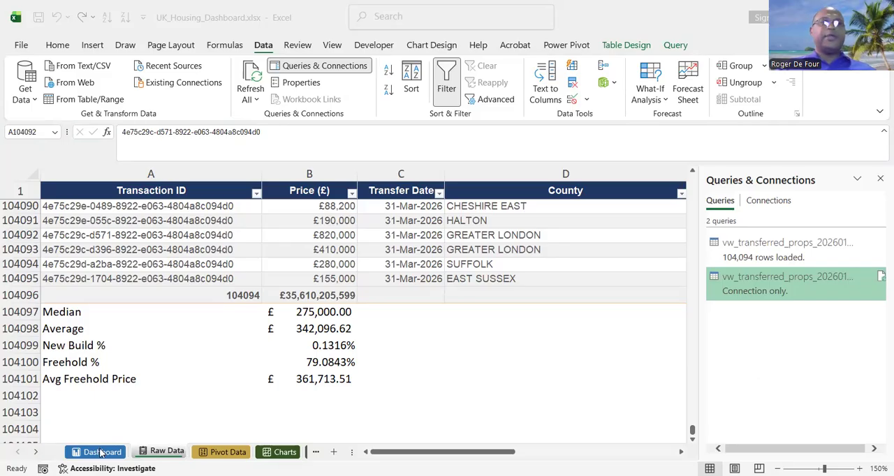
click(616, 369)
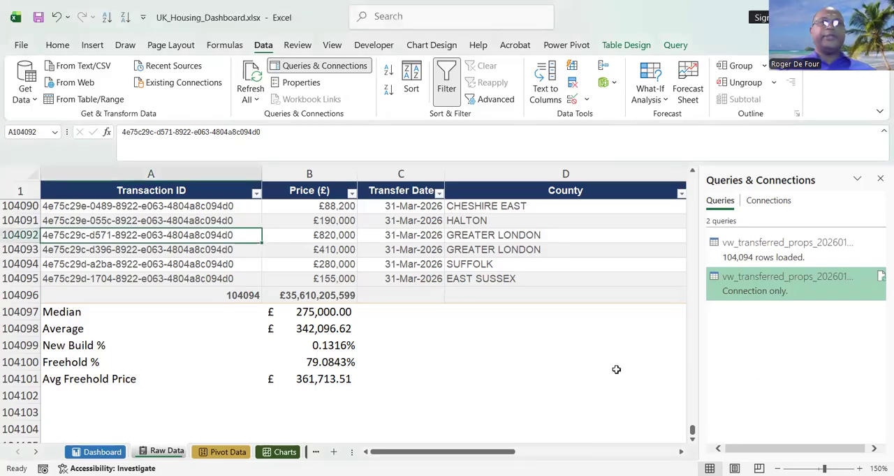
click(97, 454)
click(502, 318)
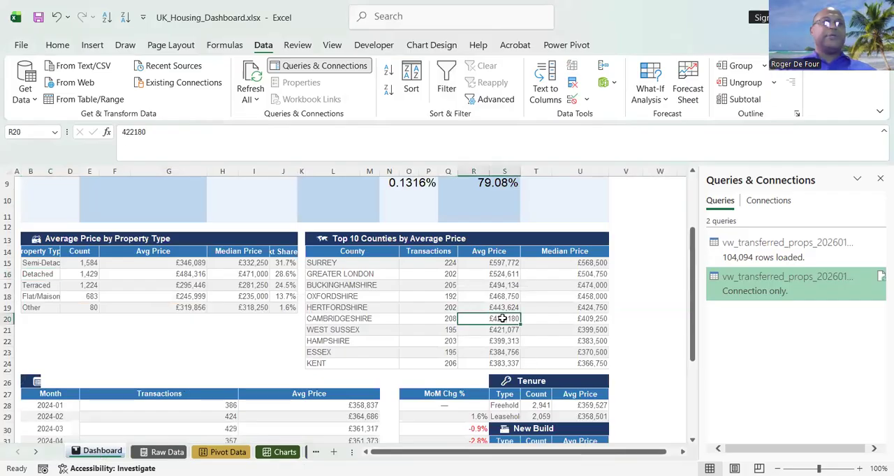
click(237, 284)
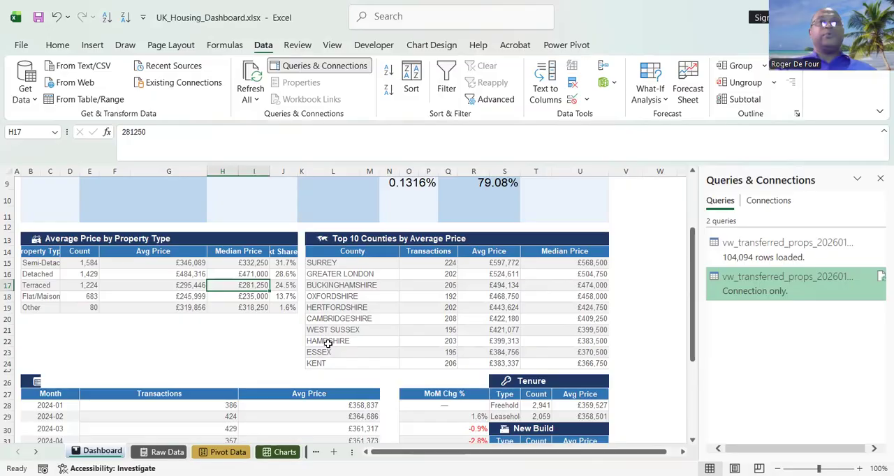
click(335, 282)
click(503, 328)
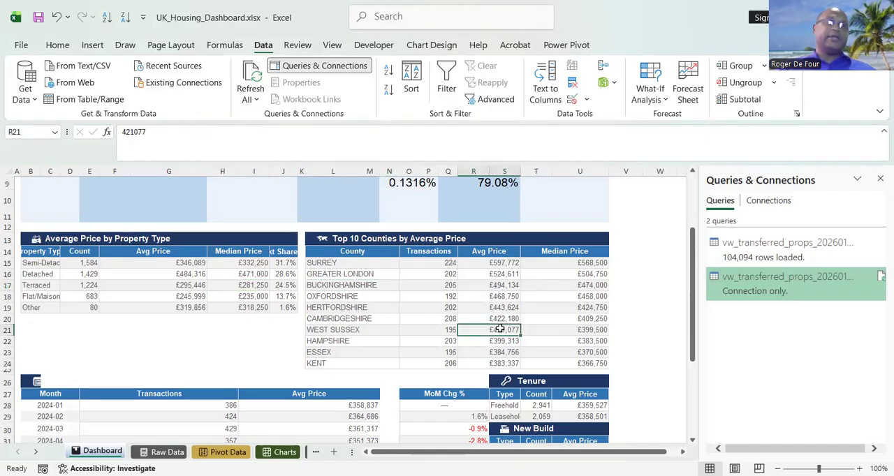
drag(694, 342, 704, 168)
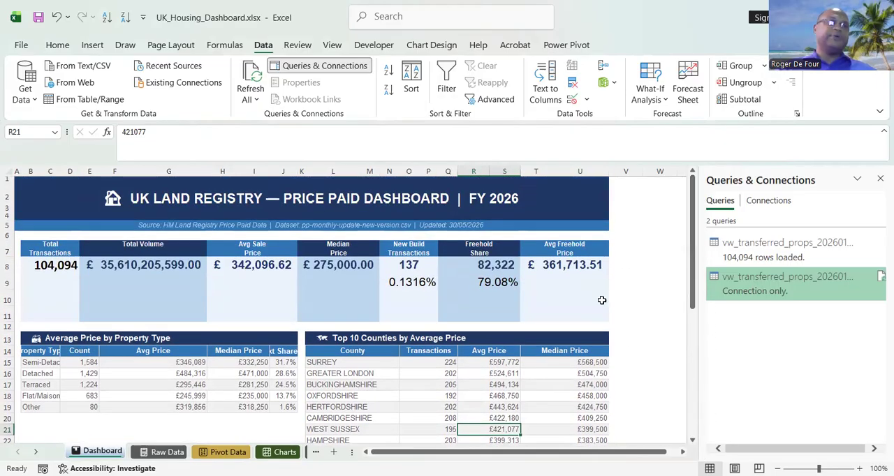